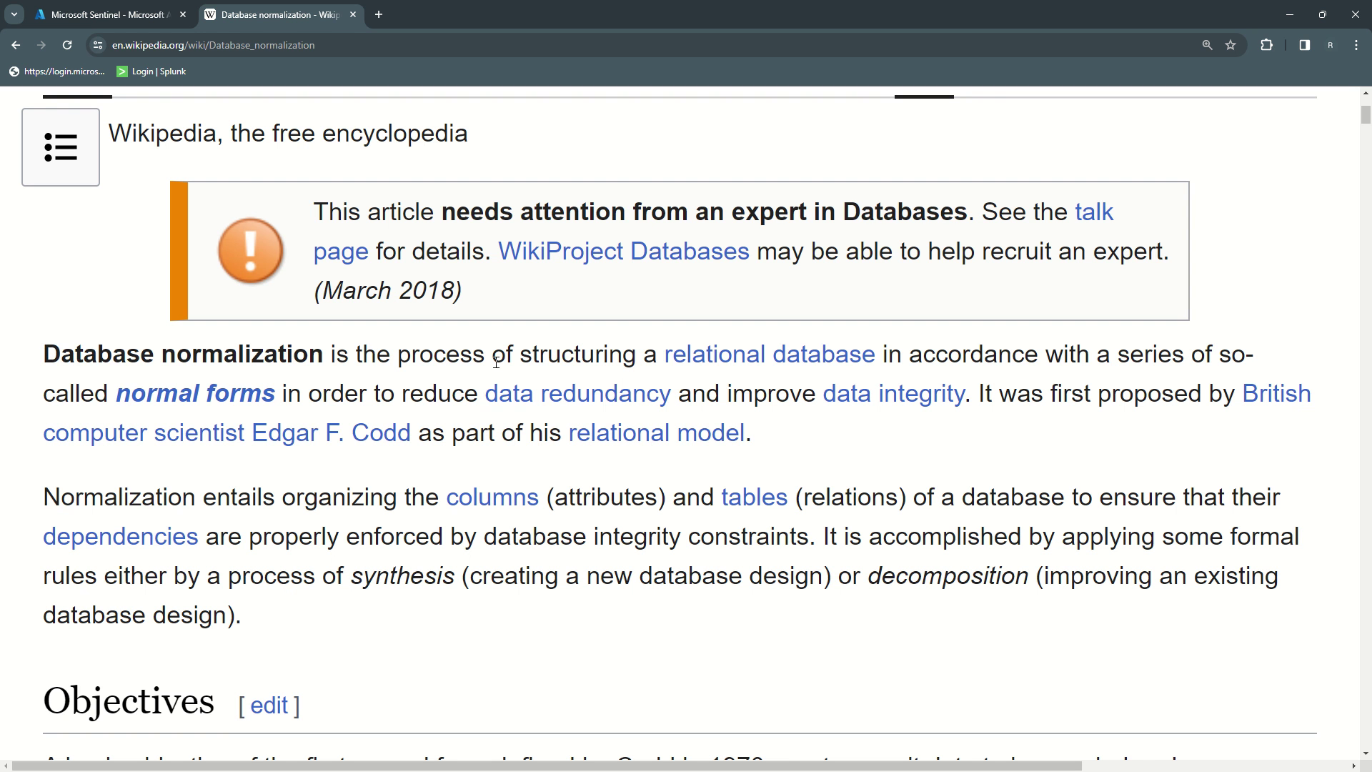
pyautogui.moveTo(792, 368)
pyautogui.moveTo(580, 405)
pyautogui.moveTo(873, 402)
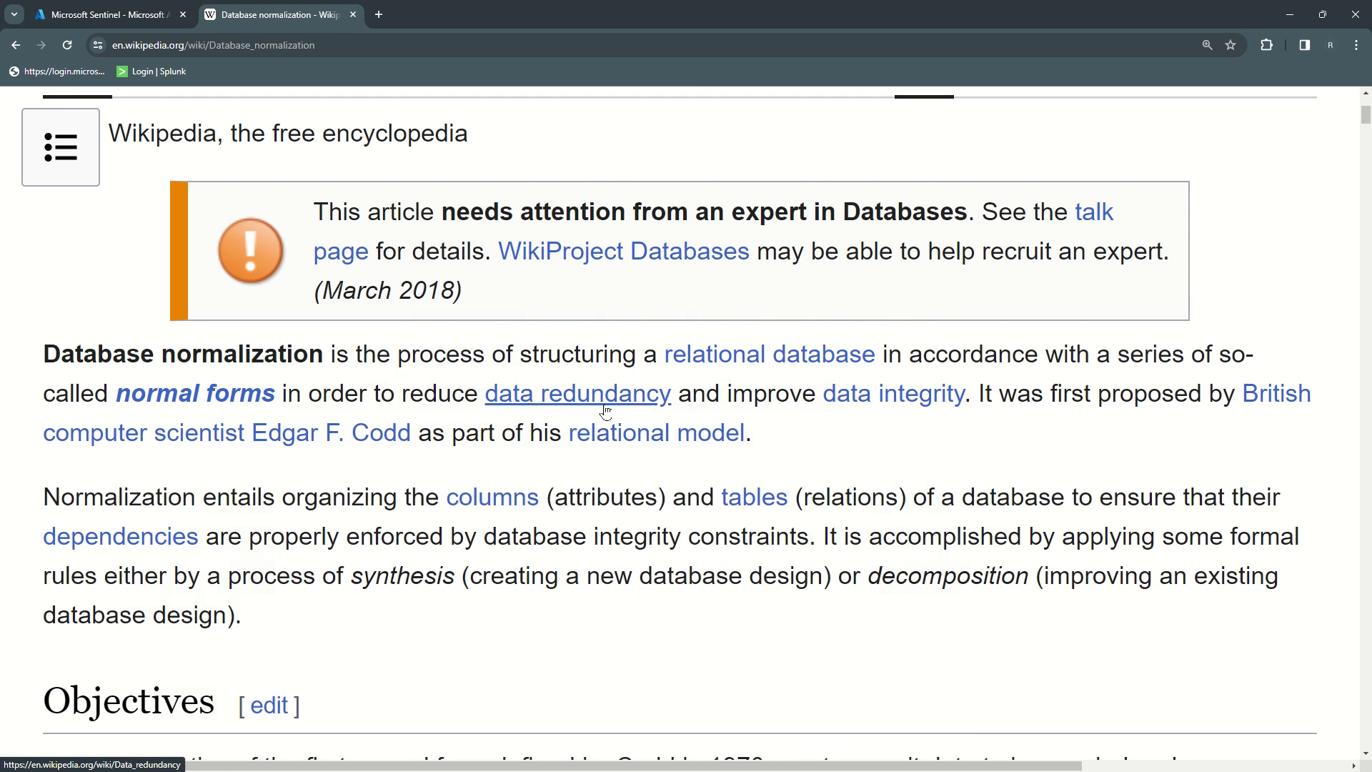
pyautogui.moveTo(470, 490)
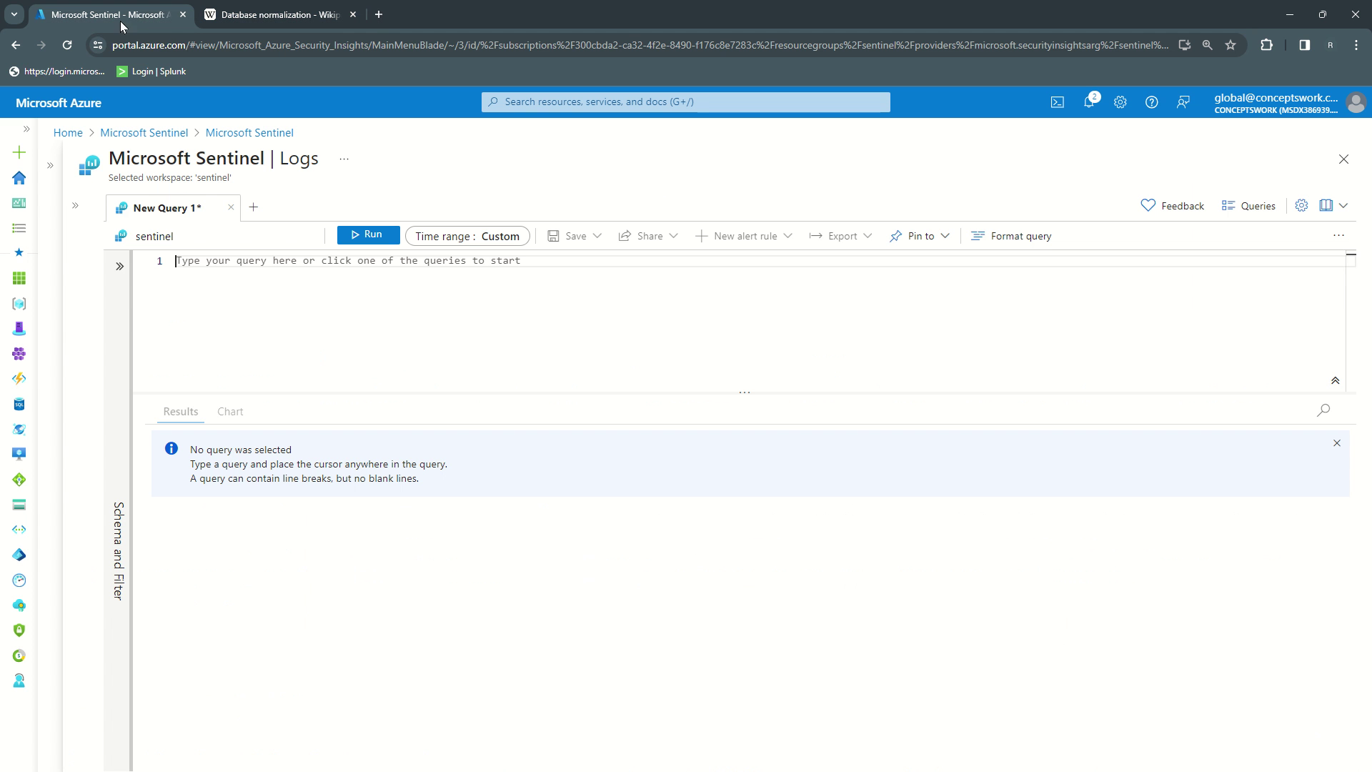
pyautogui.click(493, 306)
pyautogui.click(299, 307)
pyautogui.click(119, 266)
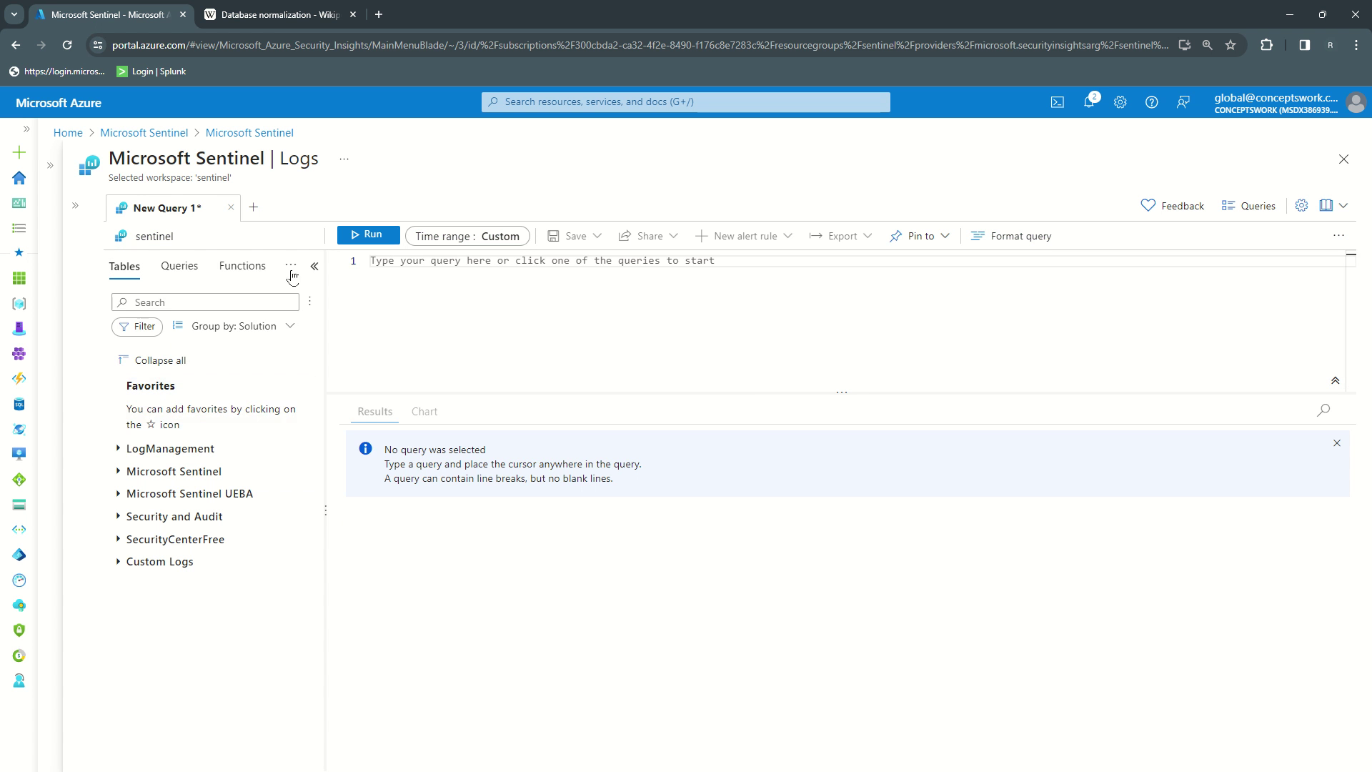
pyautogui.click(314, 267)
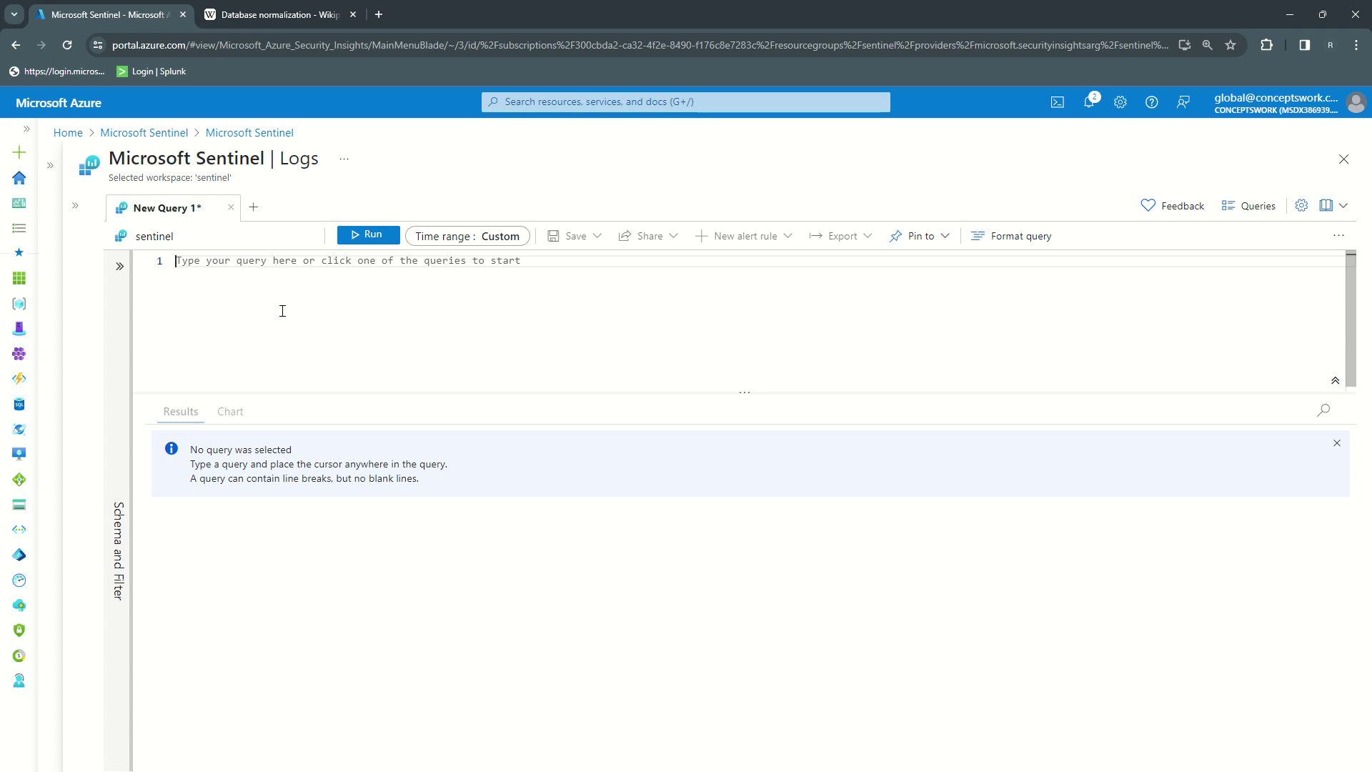
# Step: Run DeviceNetworkEvents | where InitiatingProcessFileName contains "powershell", built with autocomplete
pyautogui.write('DeviceN')
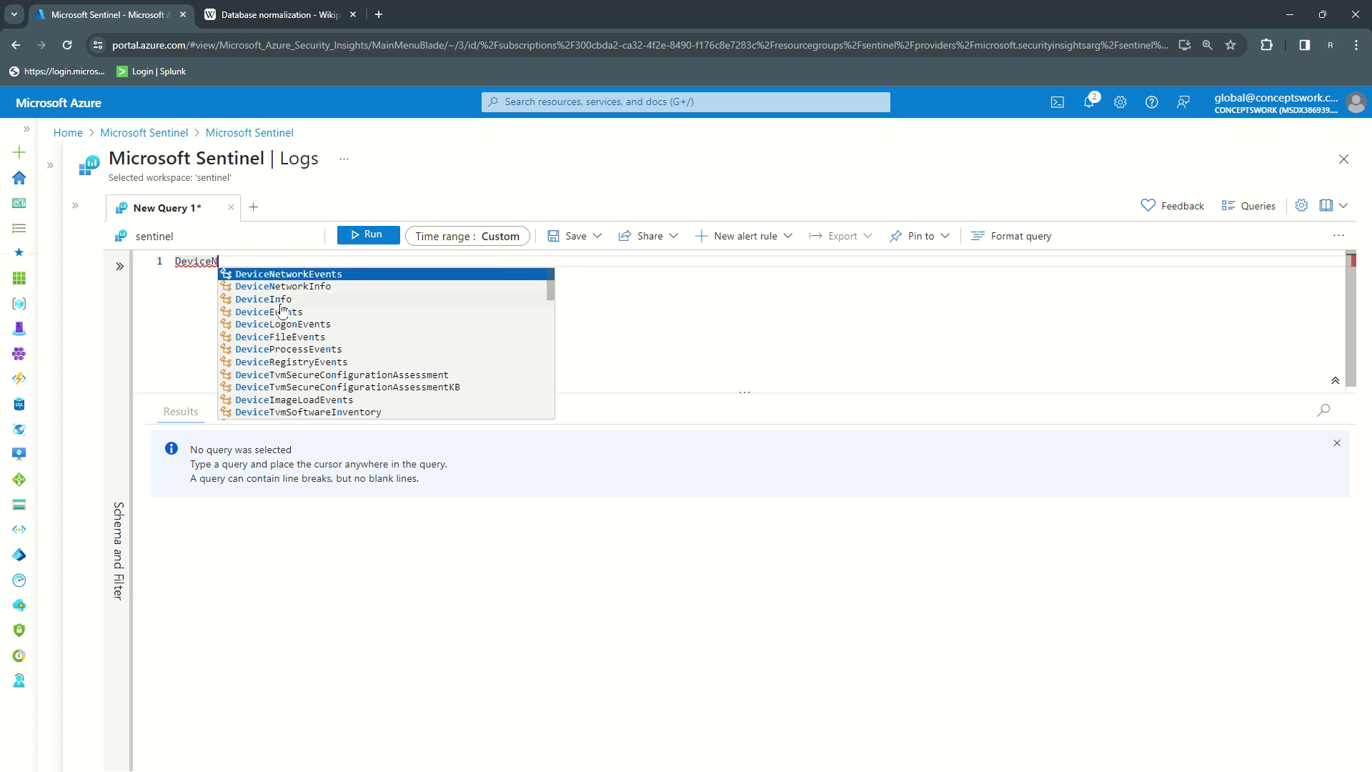
pyautogui.press('Down')
pyautogui.press('Up')
pyautogui.press('Return')
pyautogui.press('Return')
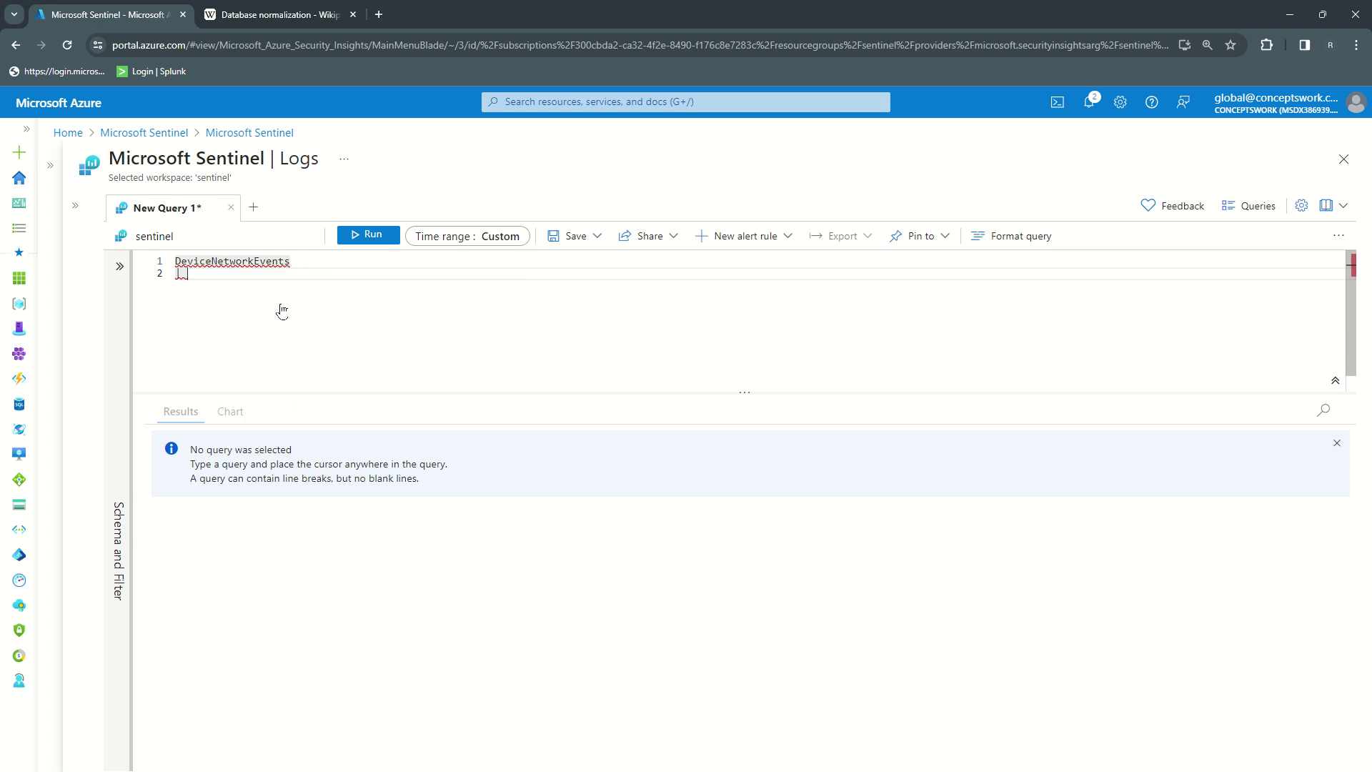
pyautogui.write('| where')
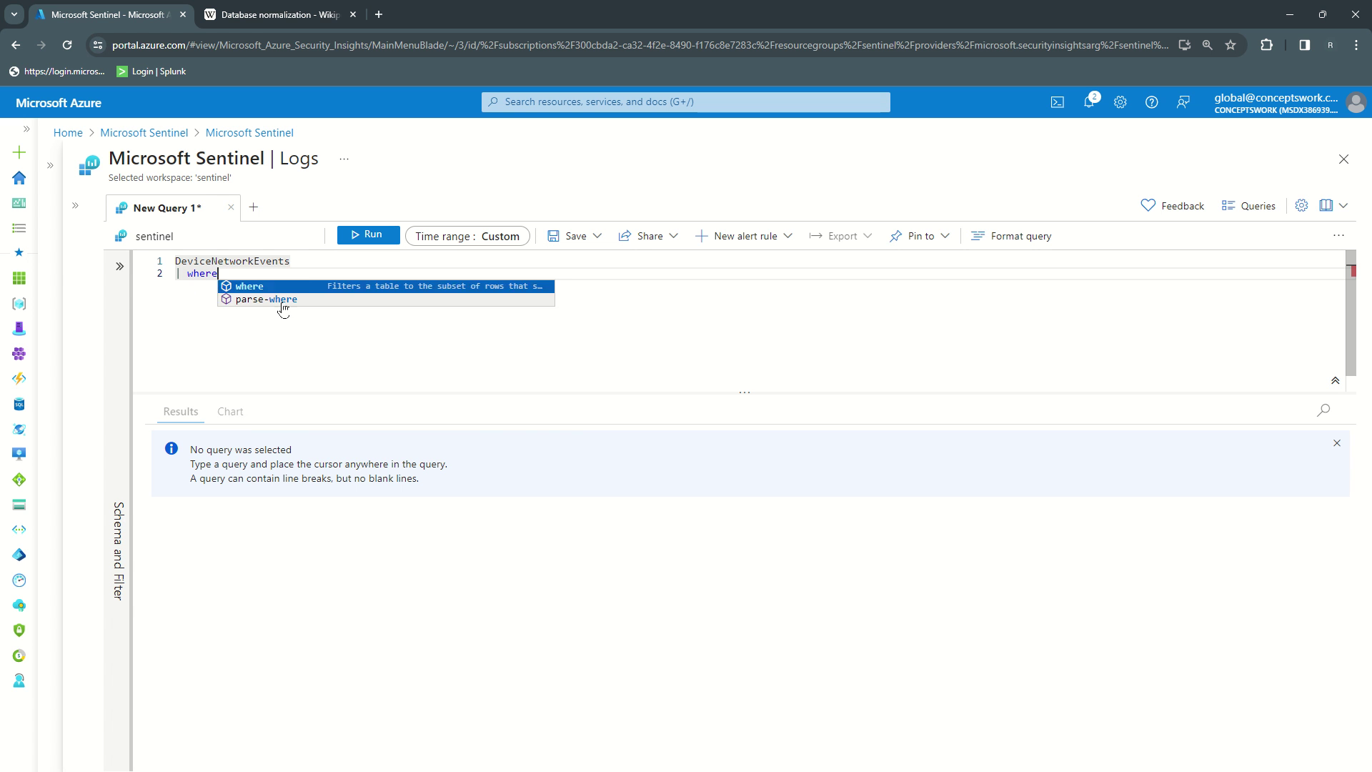
pyautogui.write(' Ini')
pyautogui.press('Down')
pyautogui.press('Down')
pyautogui.press('Down')
pyautogui.press('Down')
pyautogui.press('Down')
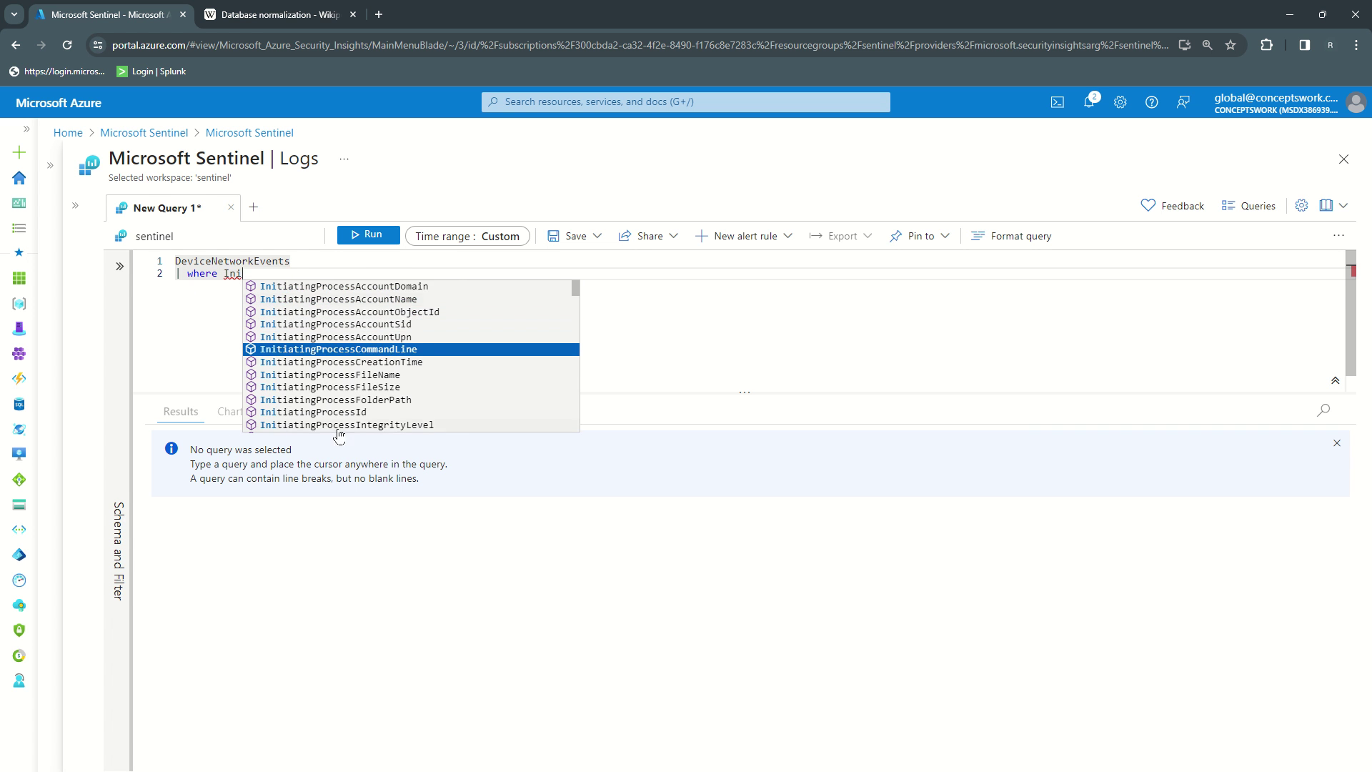
pyautogui.press('Down')
pyautogui.press('Down')
pyautogui.press('Return')
pyautogui.write('cessFileName c')
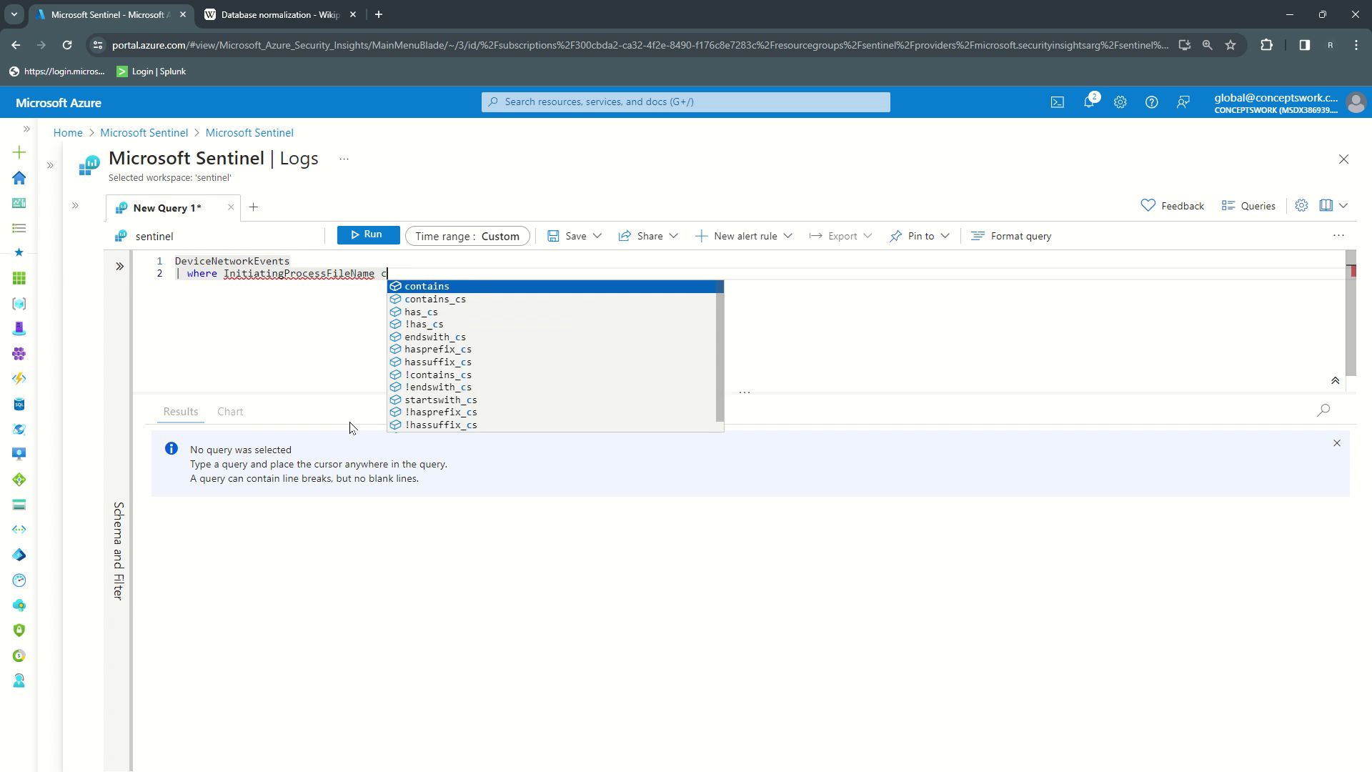
pyautogui.write('ontains "pow')
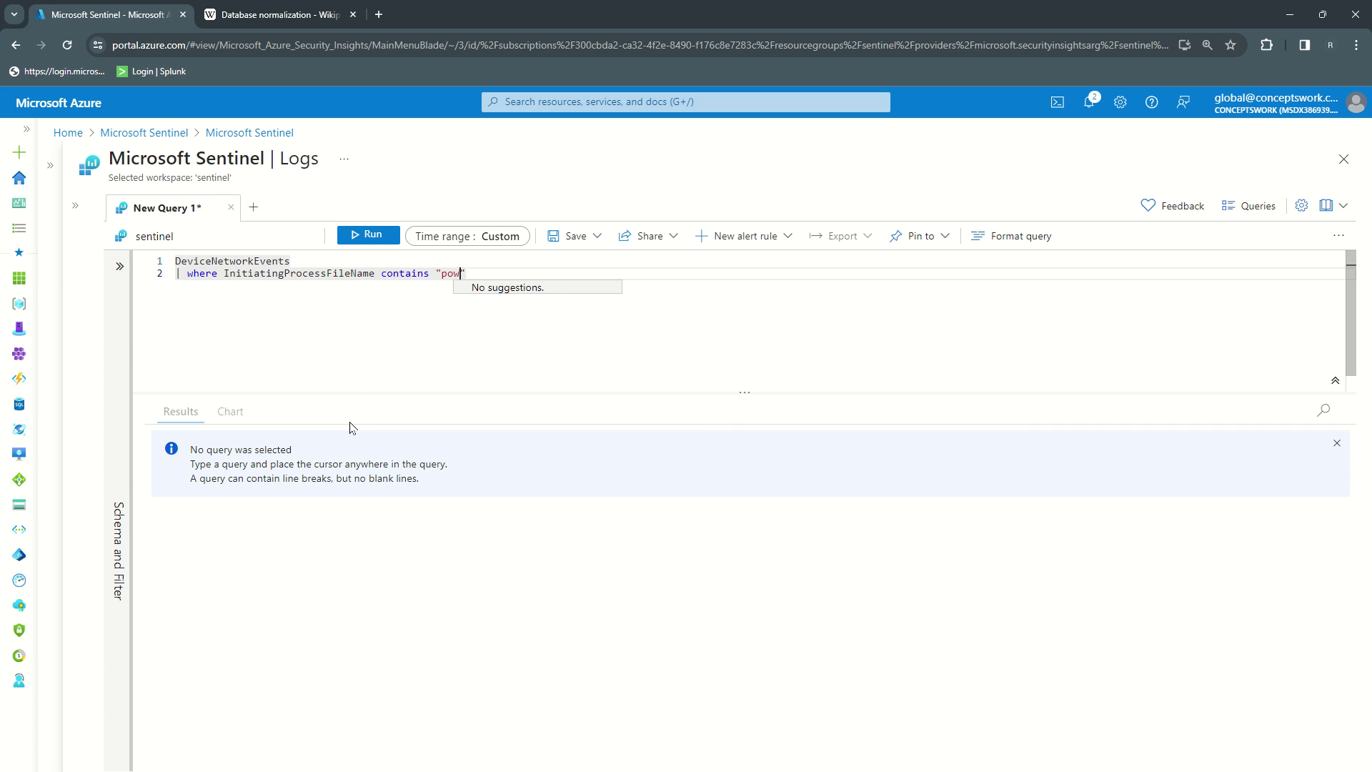
pyautogui.write('ershell')
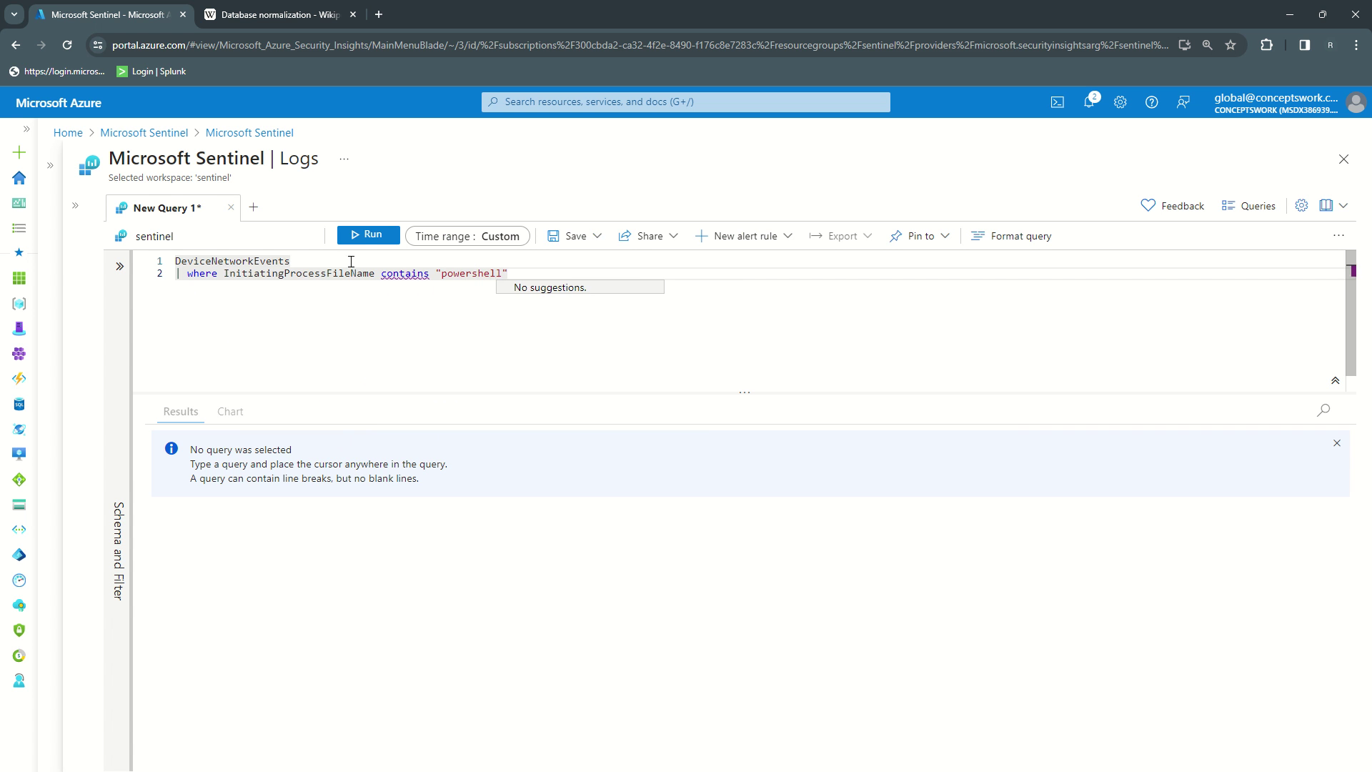
pyautogui.click(366, 237)
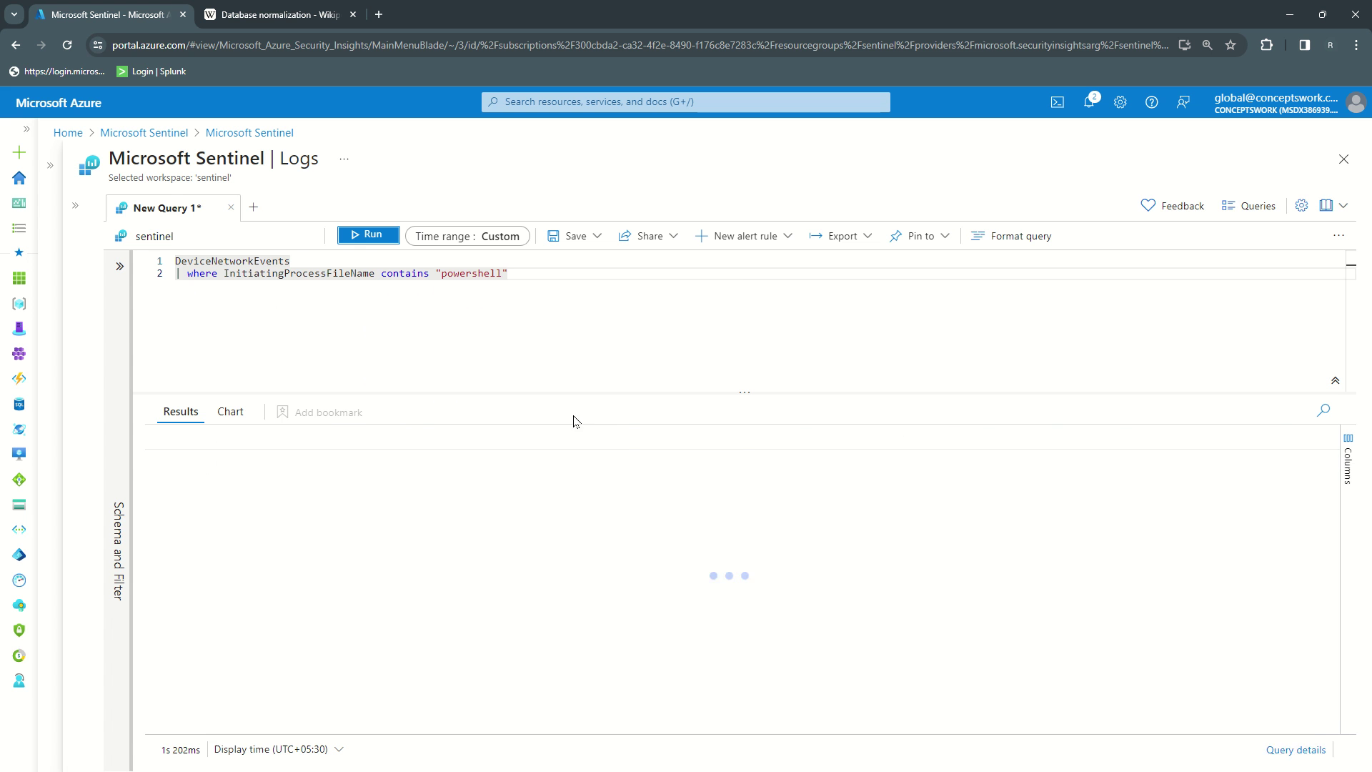
# Step: Scroll down the 228 PowerShell network-event rows, then across to further columns
pyautogui.scroll(-1, 852, 530)
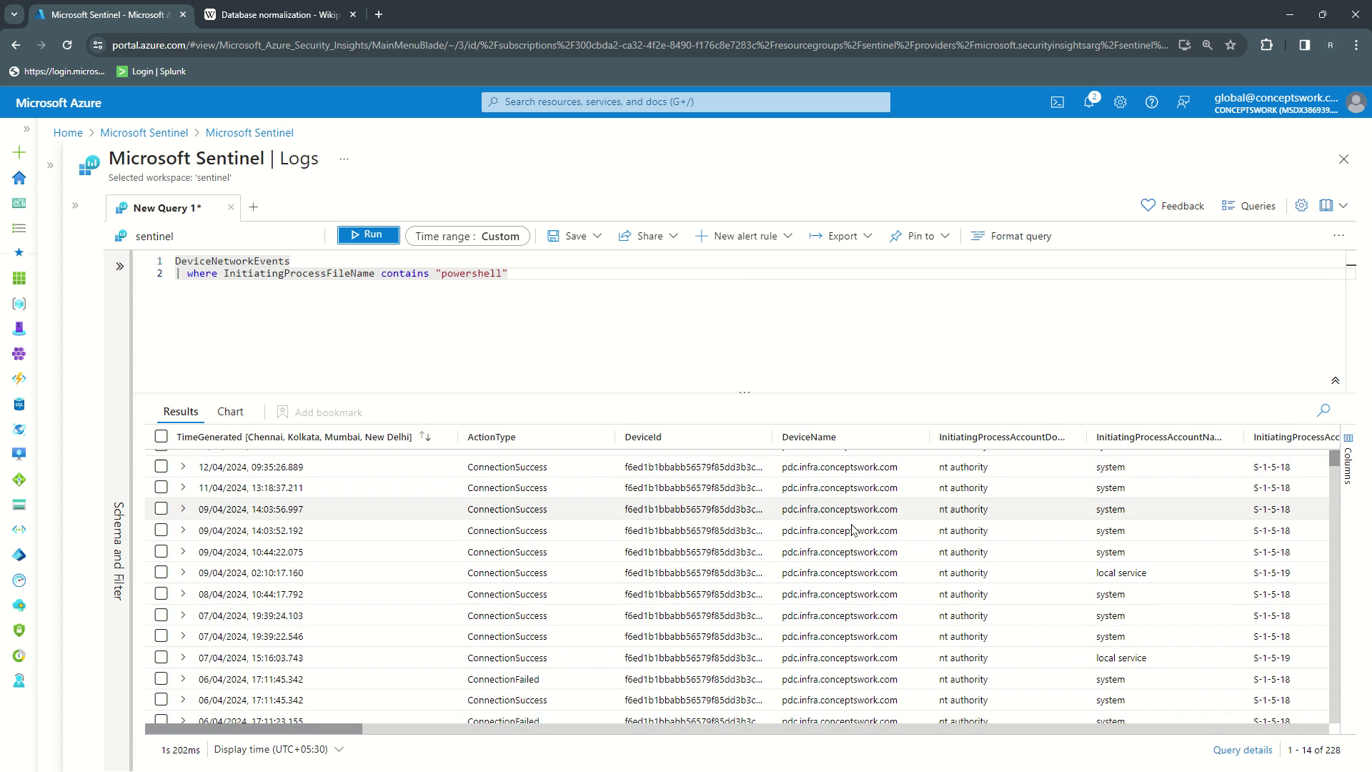
pyautogui.scroll(-20, 852, 530)
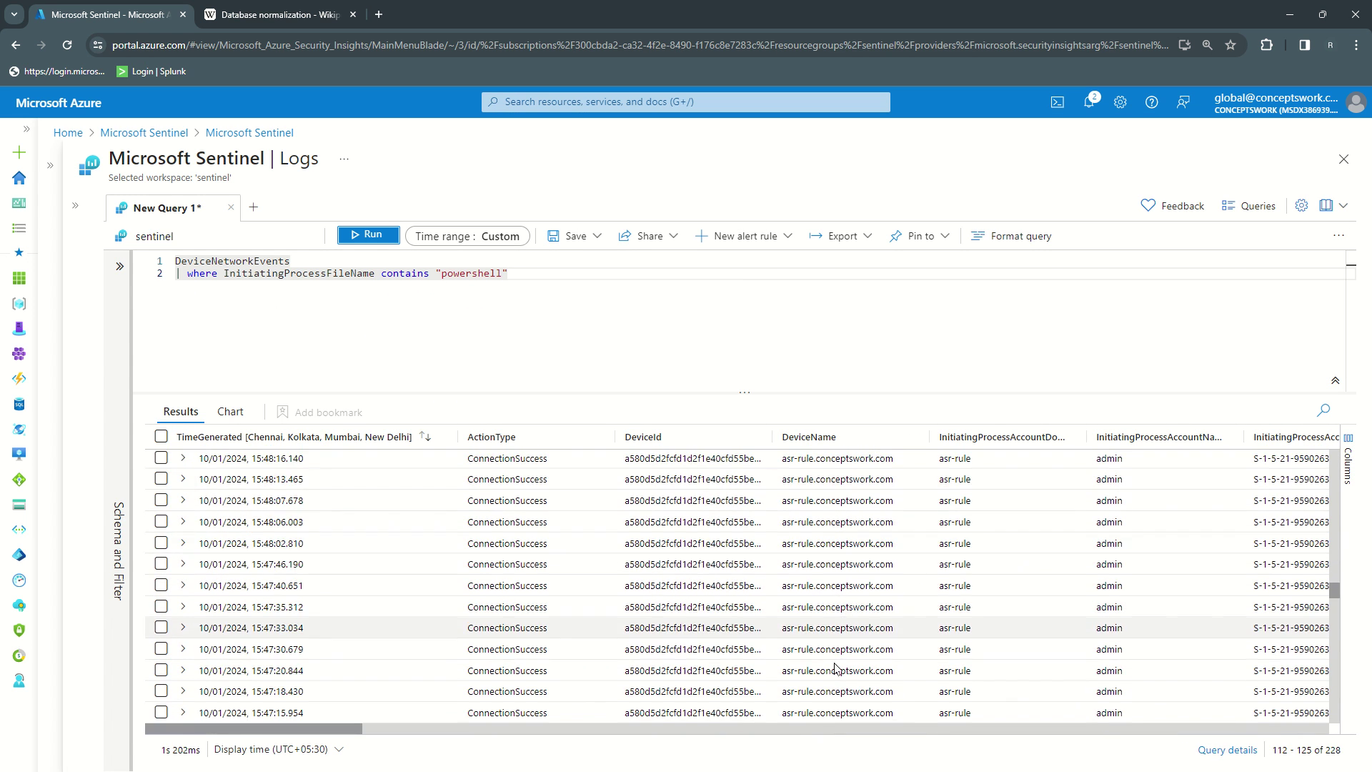
pyautogui.scroll(-16, 835, 668)
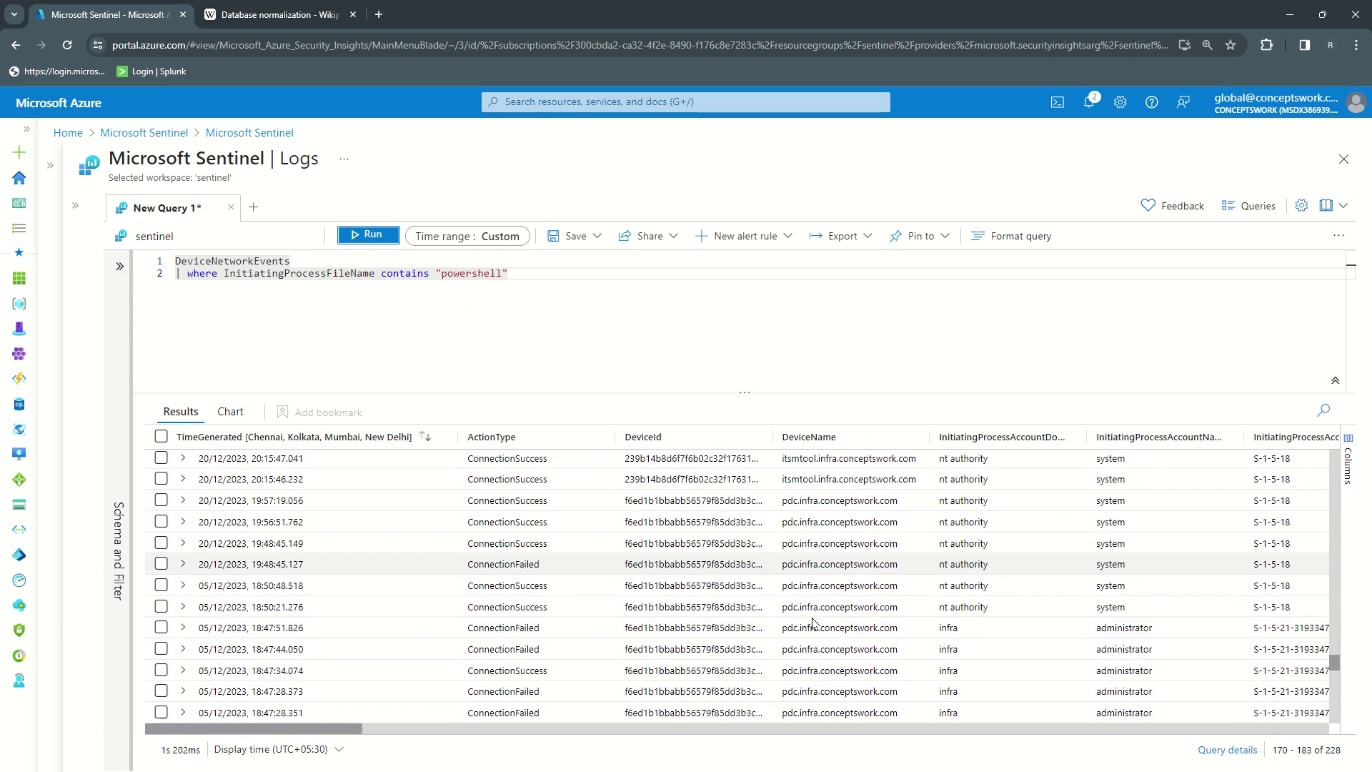
pyautogui.scroll(-5, 812, 623)
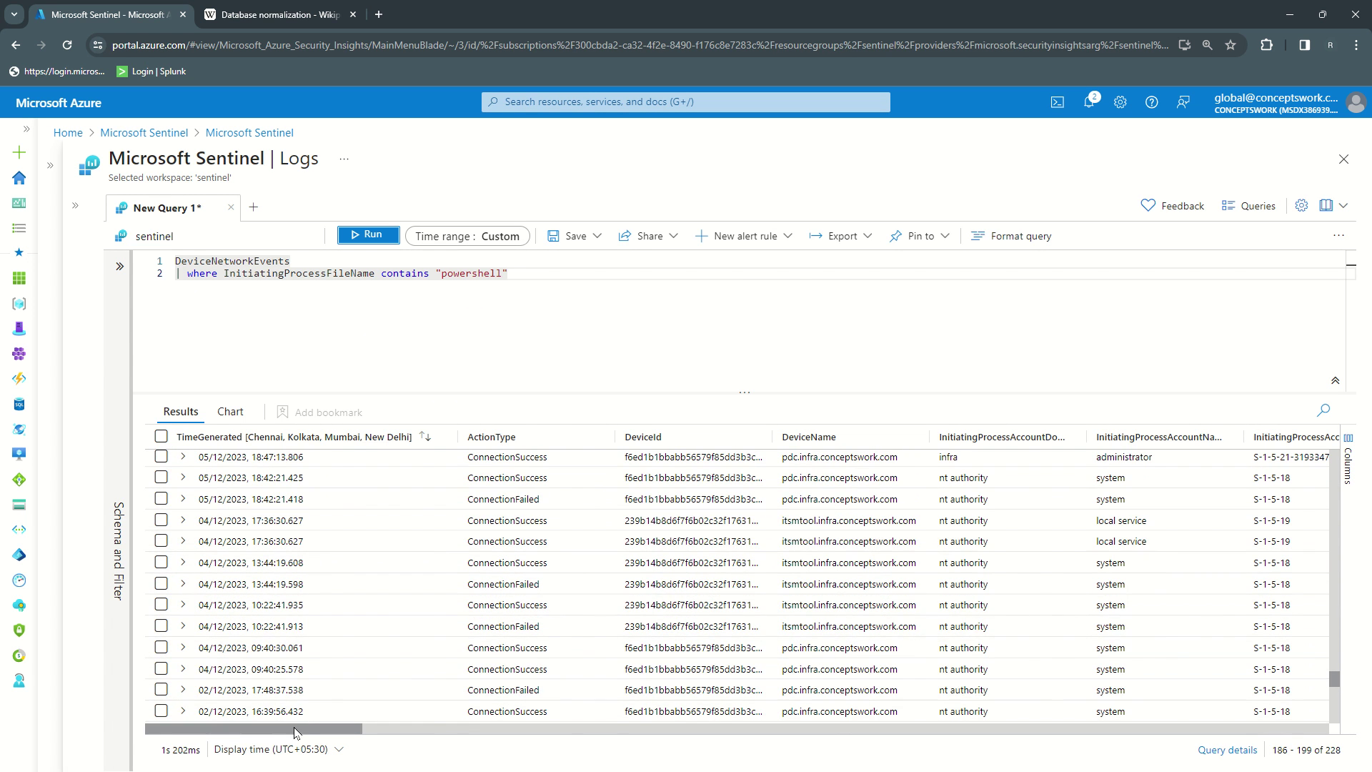
pyautogui.moveTo(326, 733); pyautogui.dragTo(543, 721)
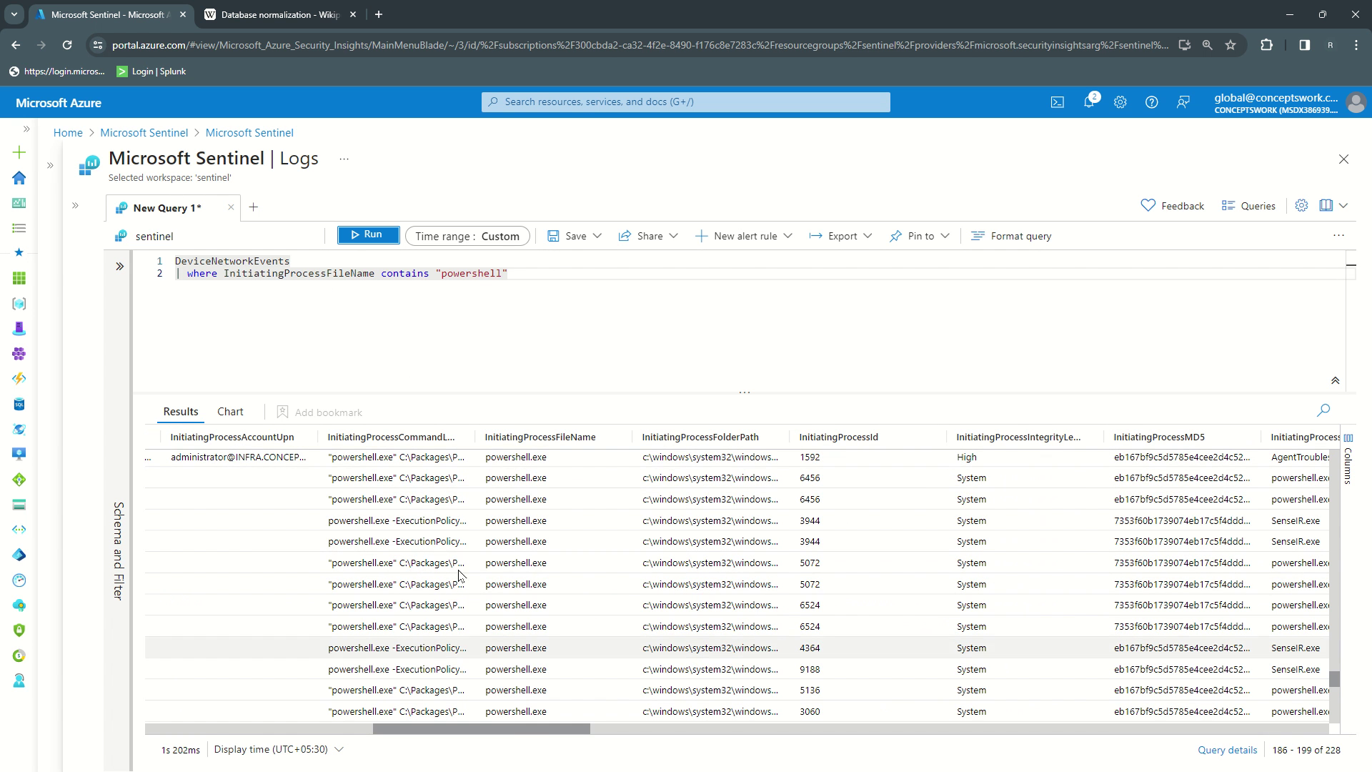
# Step: Append | summarize count() by DeviceId,DeviceName,InitiatingProcessFileName and run it for 9 rows
pyautogui.click(641, 290)
pyautogui.press('Return')
pyautogui.write('| ')
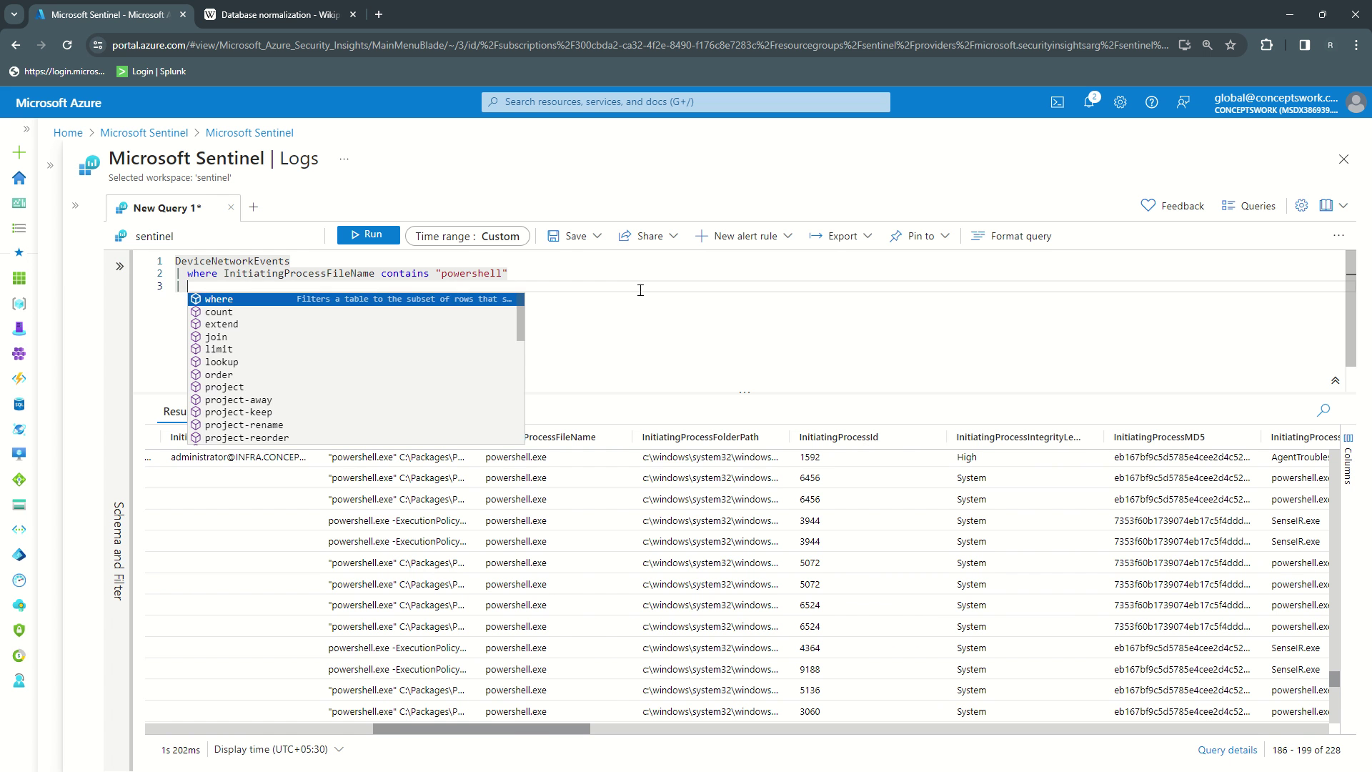
pyautogui.write('summarize ')
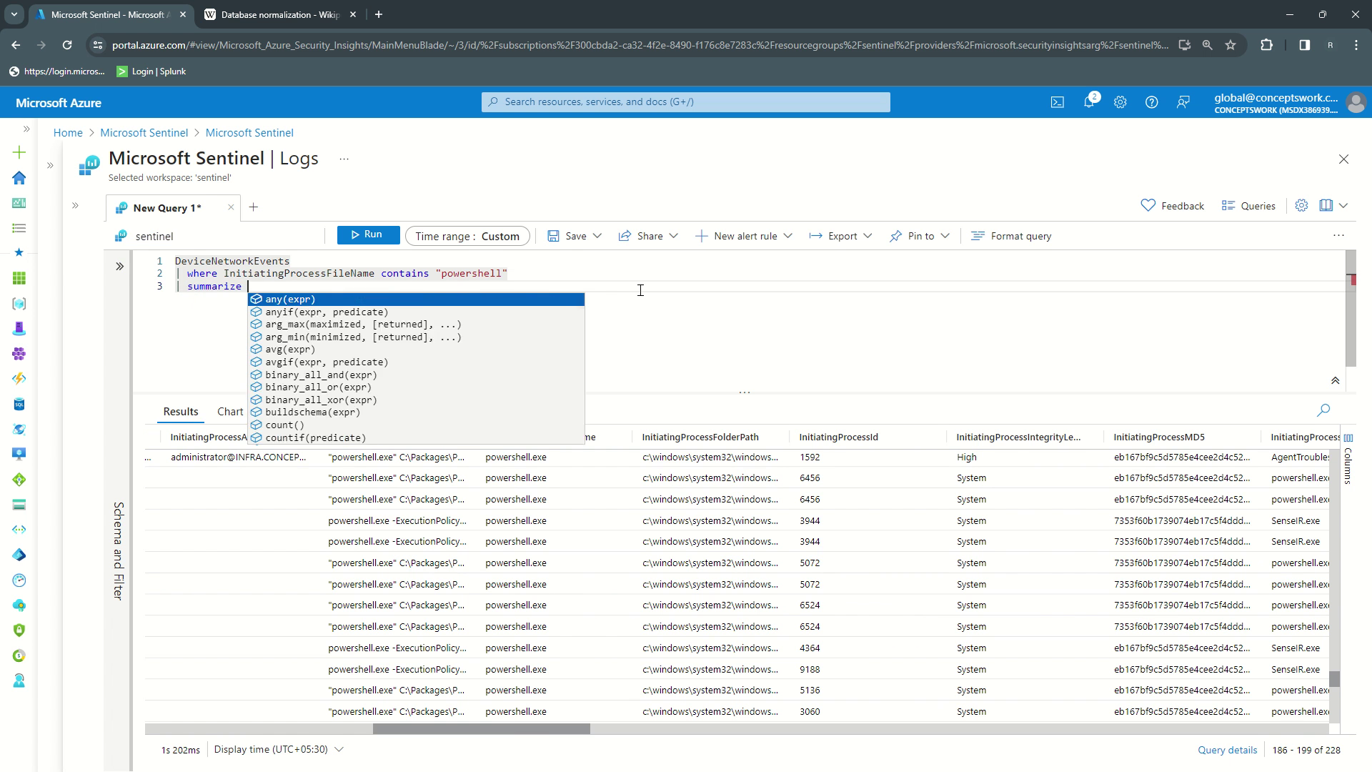
pyautogui.write('count')
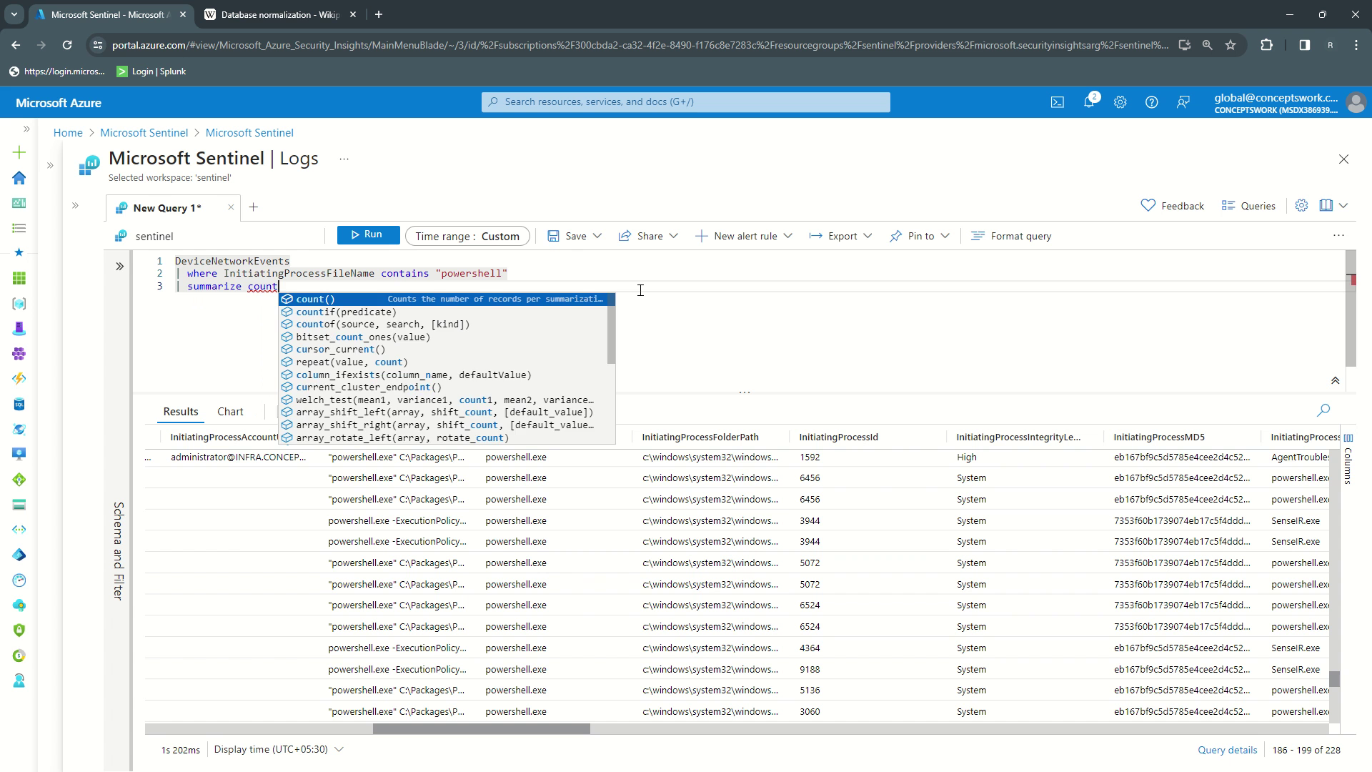
pyautogui.write('() Dev')
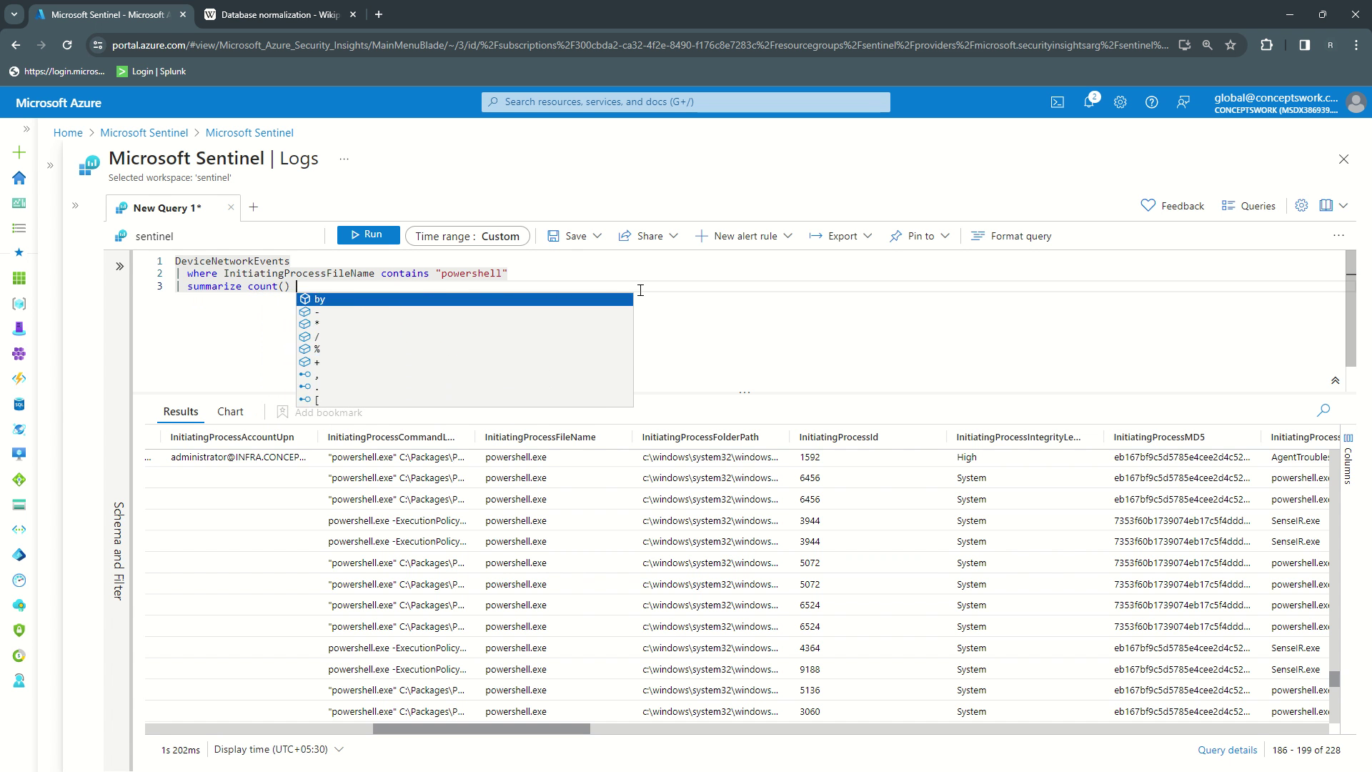
pyautogui.write('ice')
pyautogui.write('i')
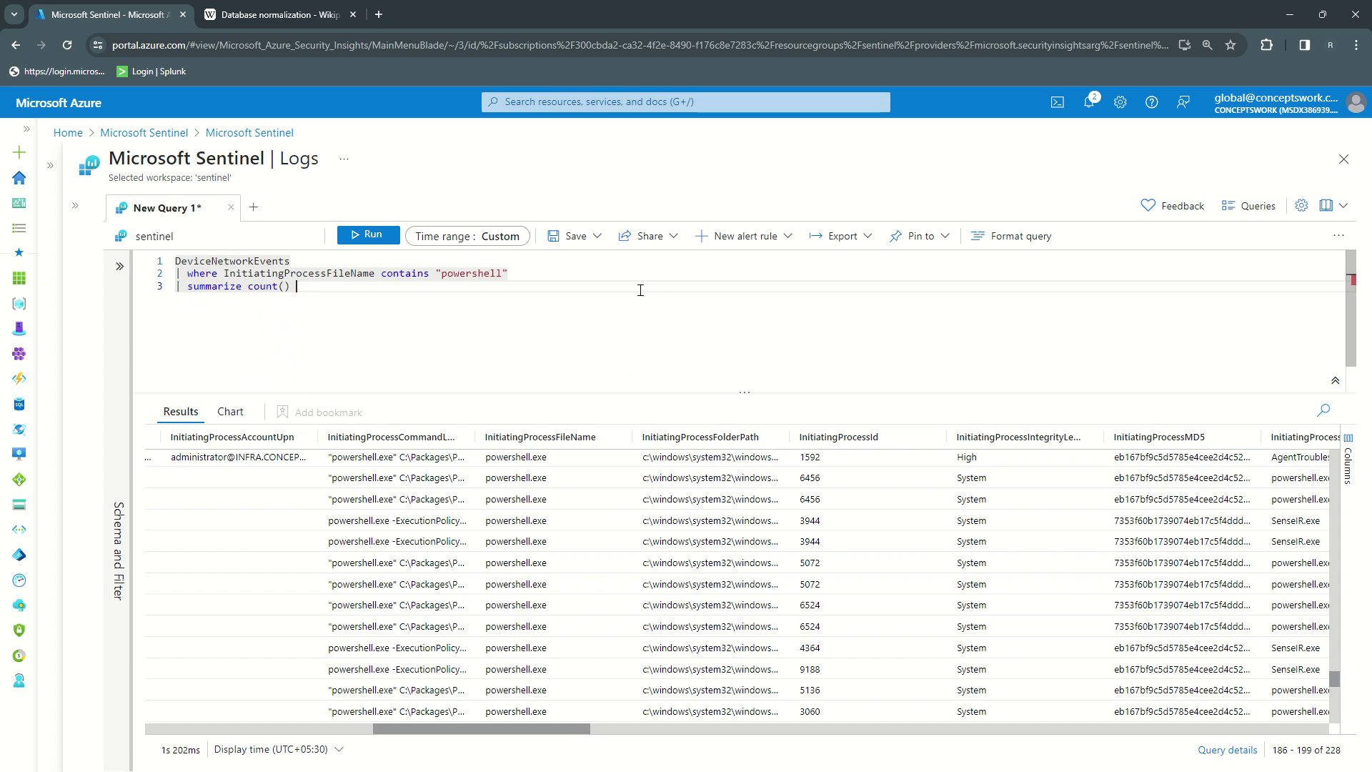
pyautogui.write('by De')
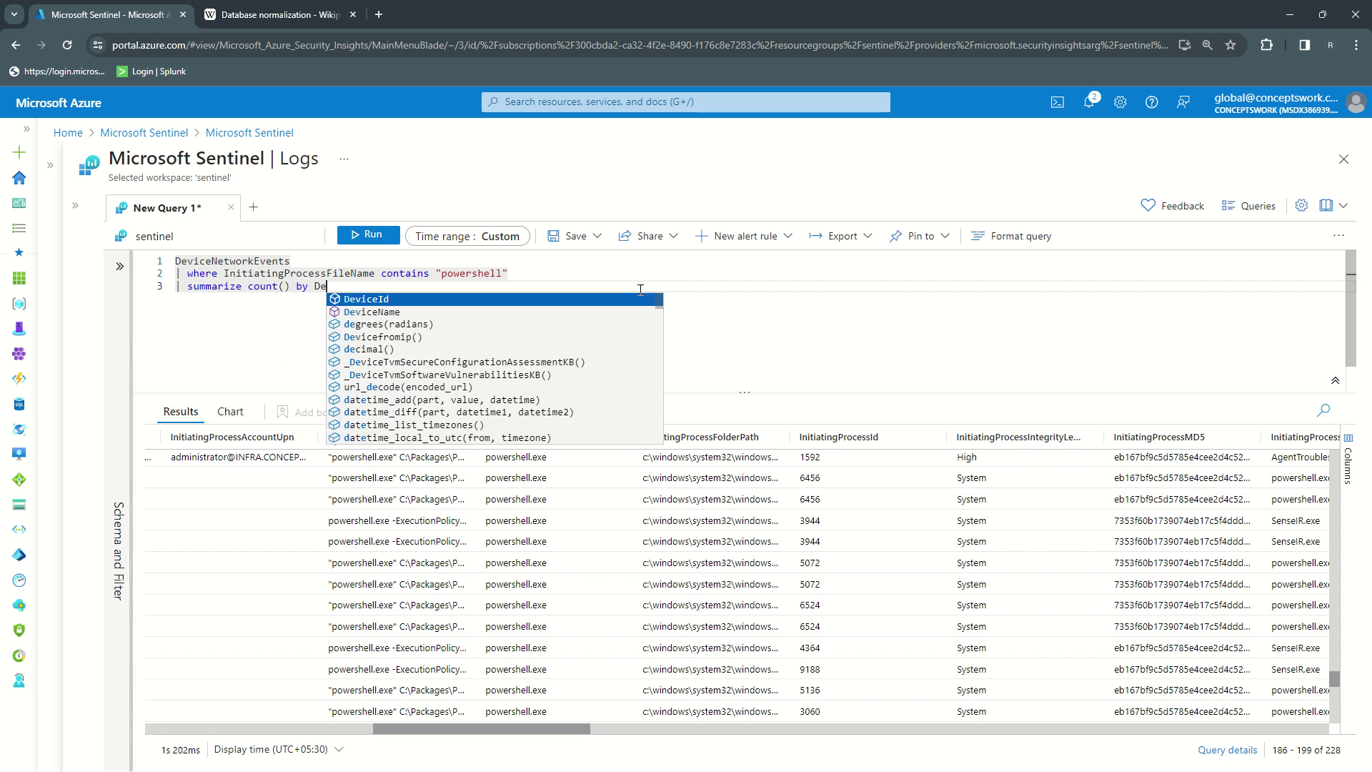
pyautogui.write('viceId,DeviceName')
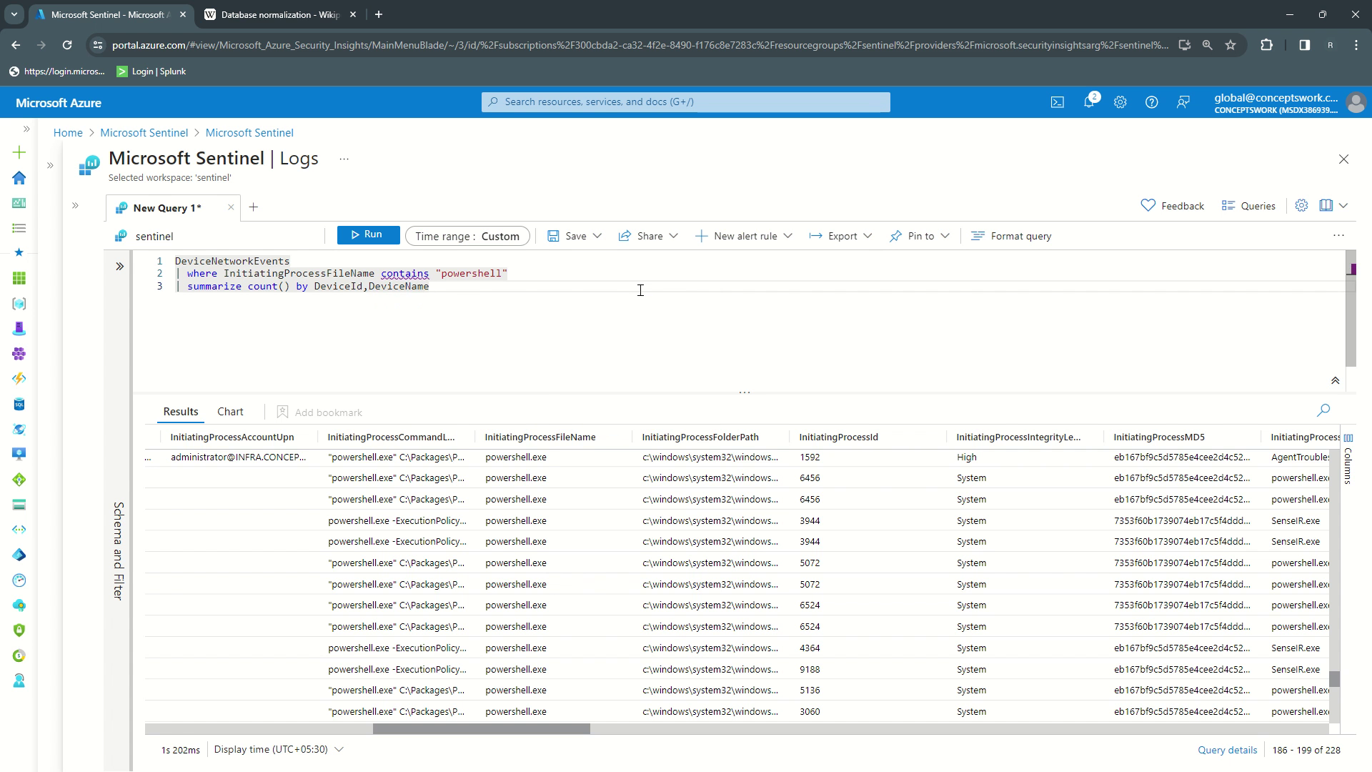
pyautogui.write(',In')
pyautogui.press('Down')
pyautogui.press('Down')
pyautogui.press('Down')
pyautogui.press('Down')
pyautogui.press('Down')
pyautogui.press('Down')
pyautogui.press('Down')
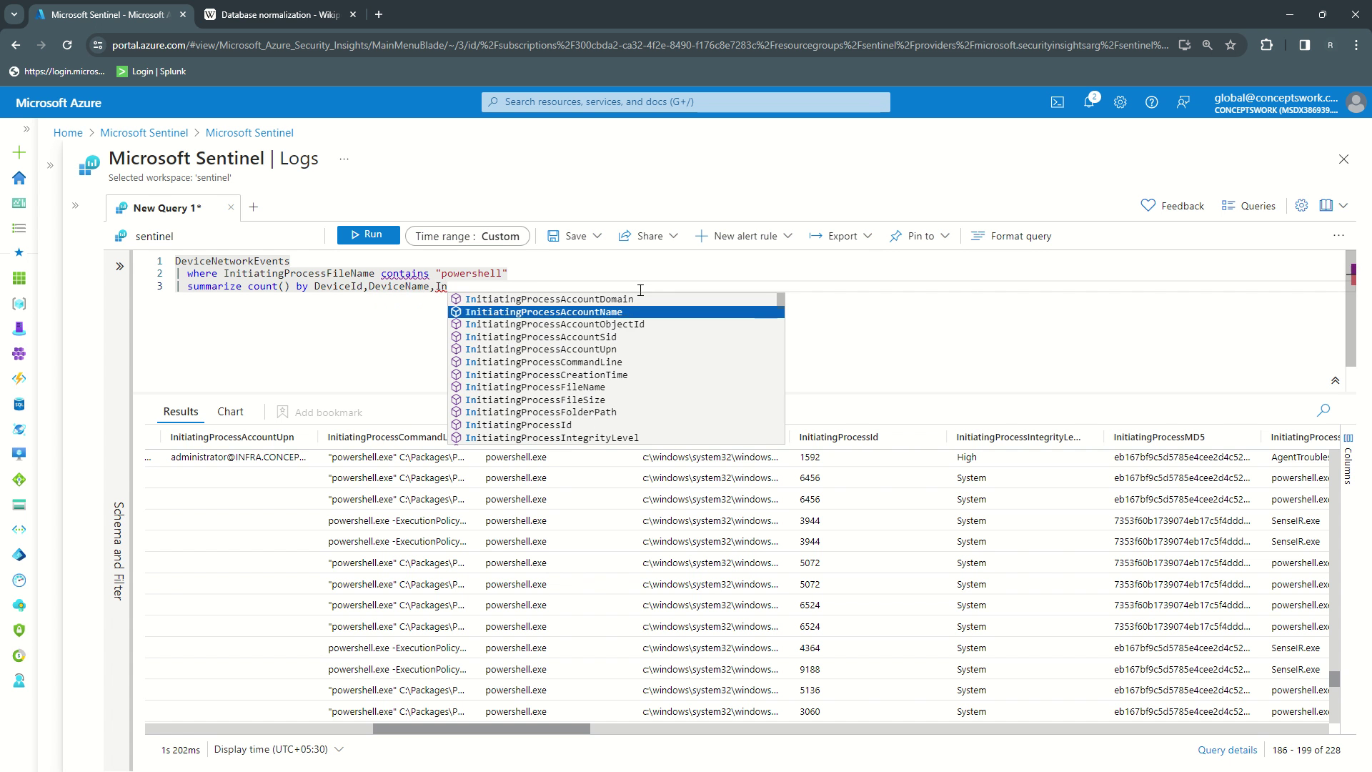
pyautogui.press('Tab')
pyautogui.hotkey('shift', 'Return')
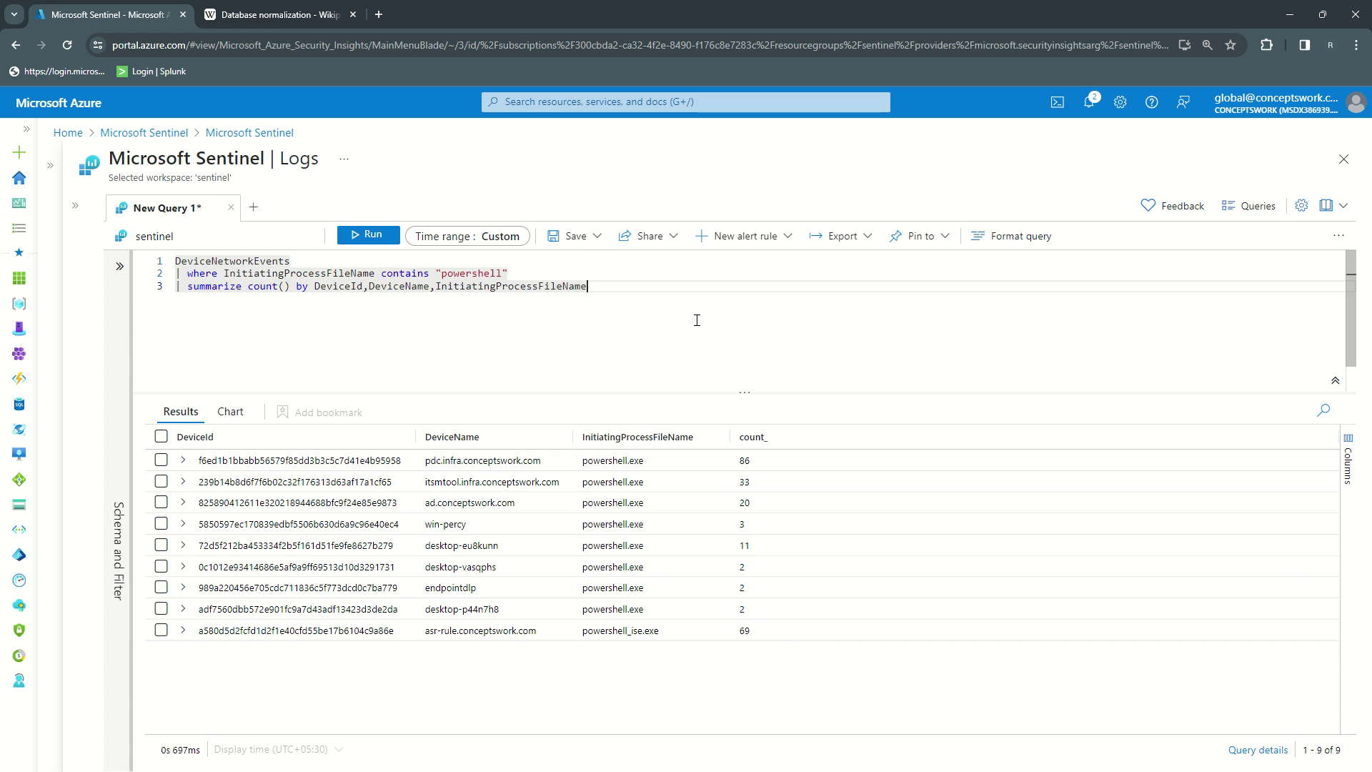
# Step: Start a second query on DeviceEvents filtering ActionType to "PowershellCommand"
pyautogui.press('Return')
pyautogui.press('Return')
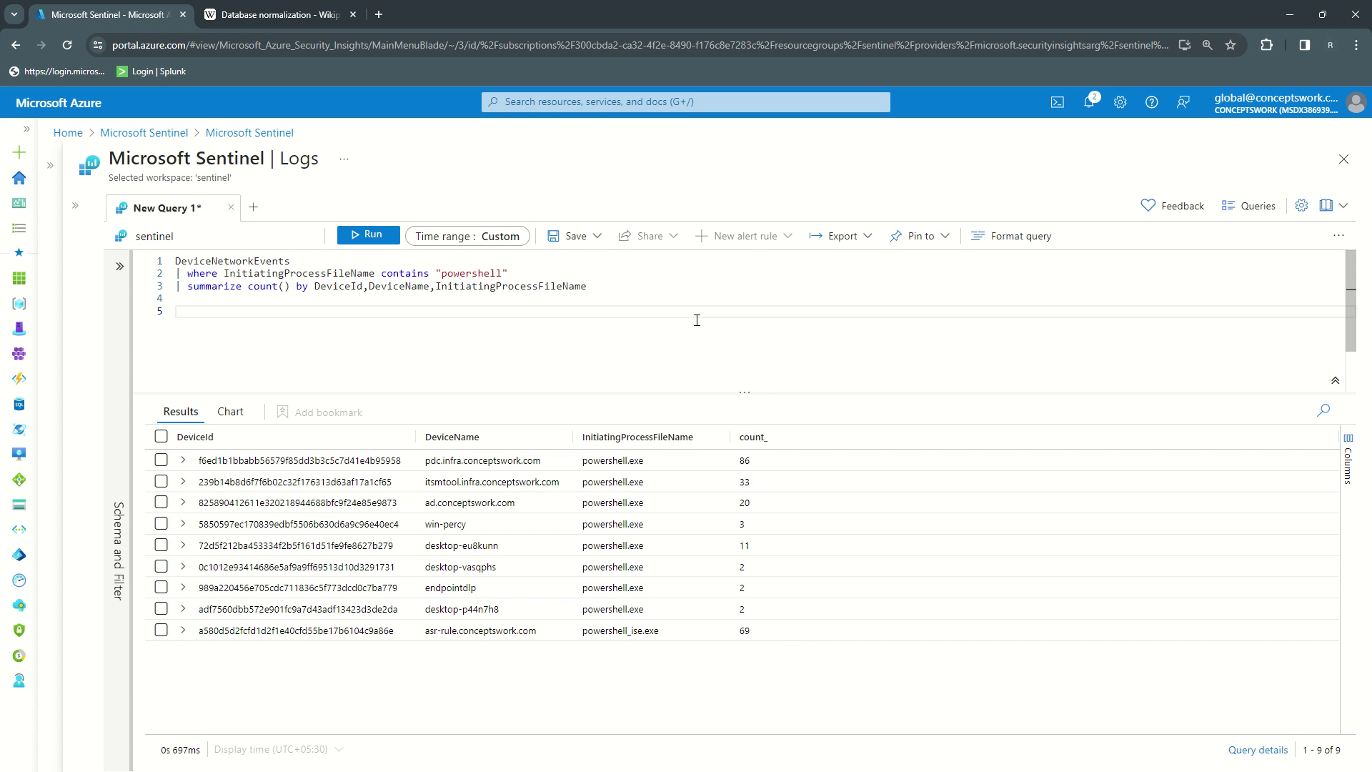
pyautogui.write('Device')
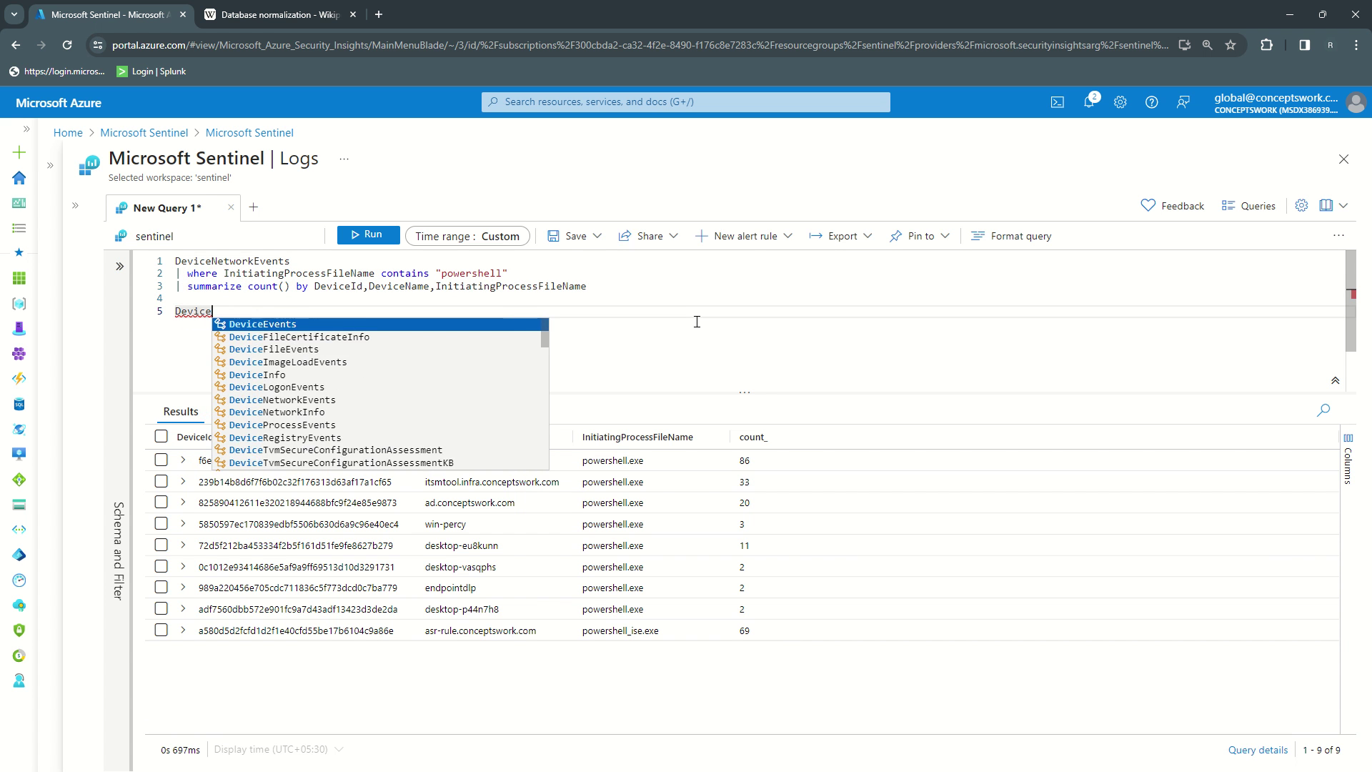
pyautogui.press('Tab')
pyautogui.press('Return')
pyautogui.write('| whe')
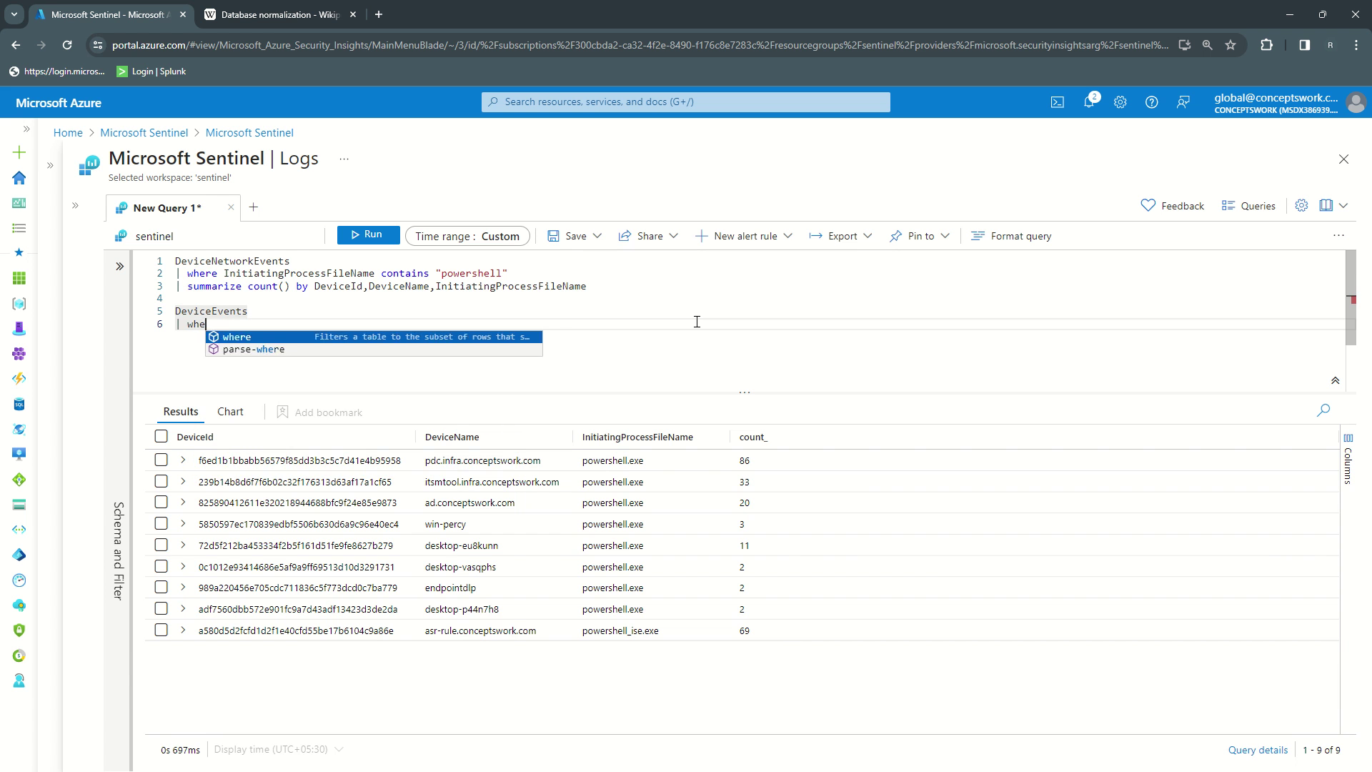
pyautogui.write('re AC')
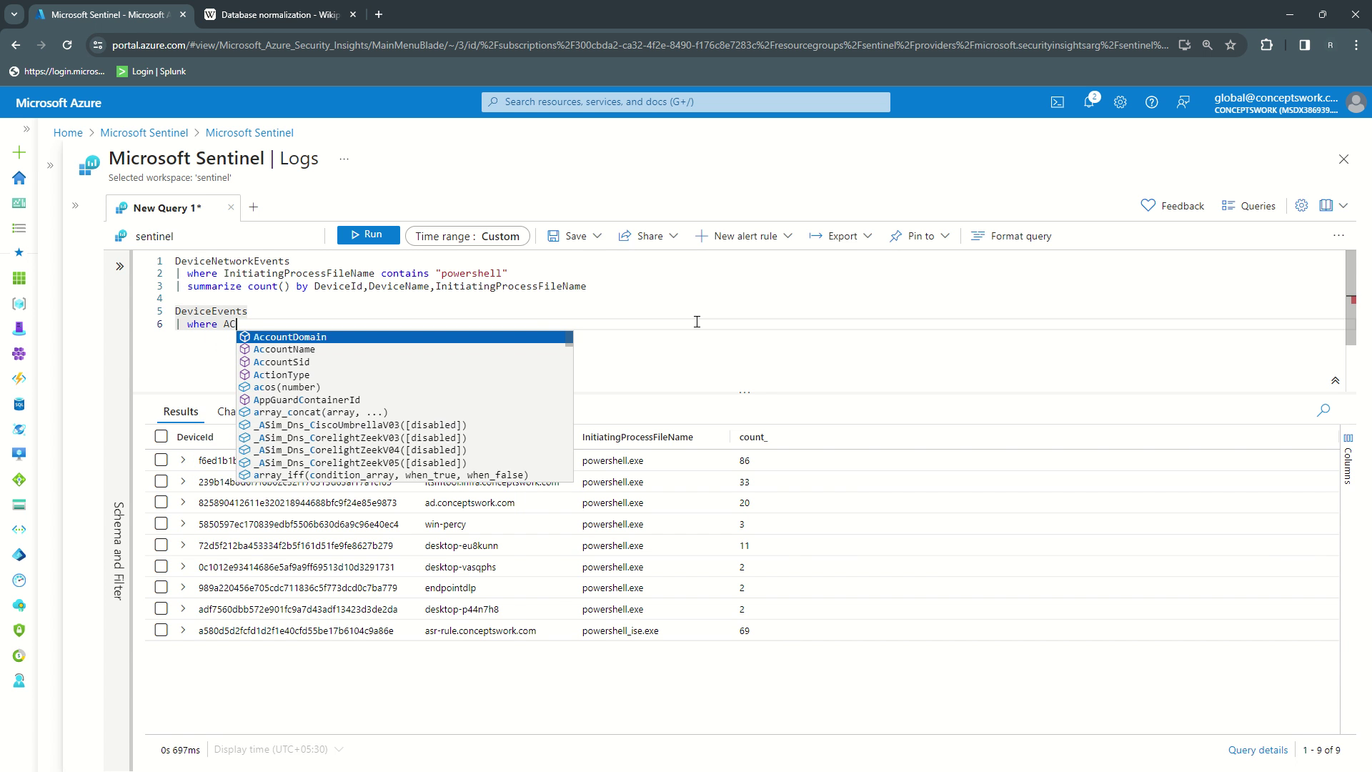
pyautogui.press('BackSpace')
pyautogui.write('c')
pyautogui.press('Down')
pyautogui.press('Down')
pyautogui.press('Down')
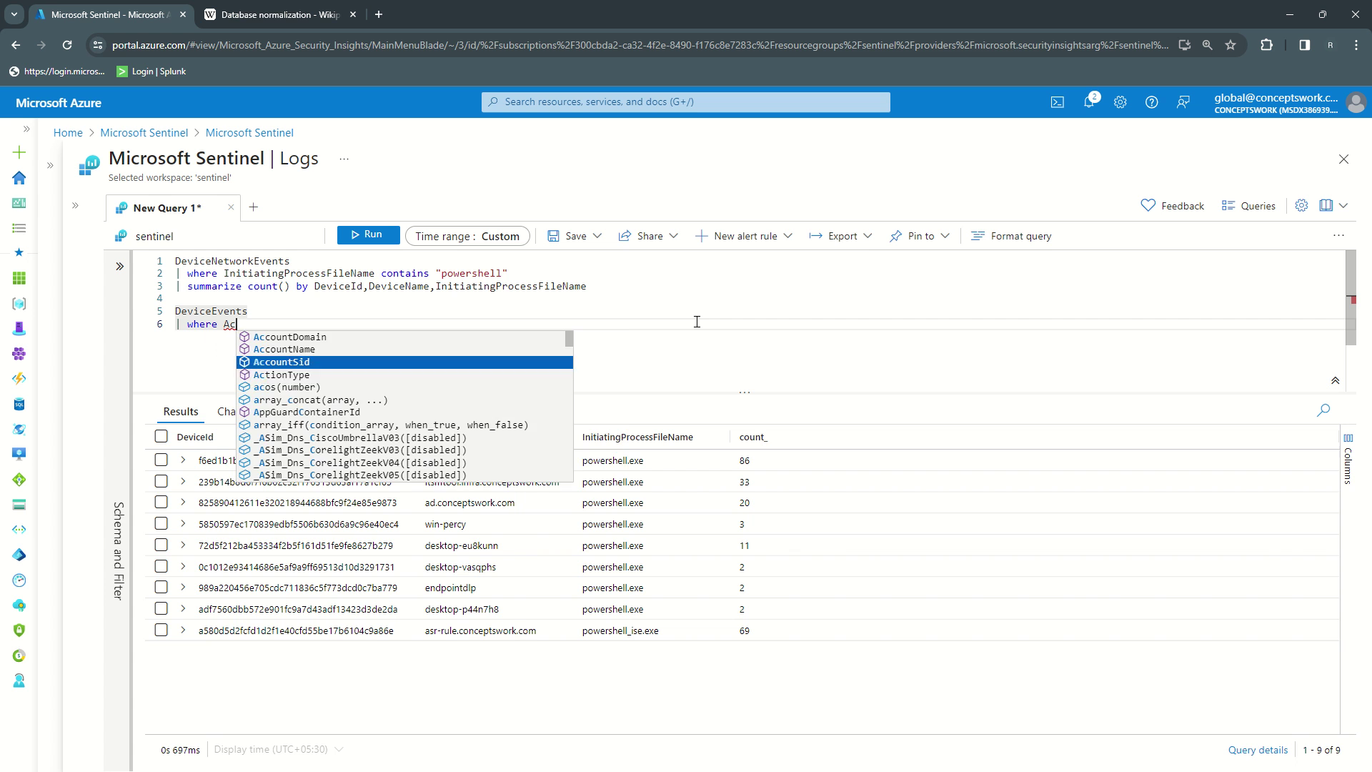
pyautogui.press('Return')
pyautogui.press('Return')
pyautogui.write('"')
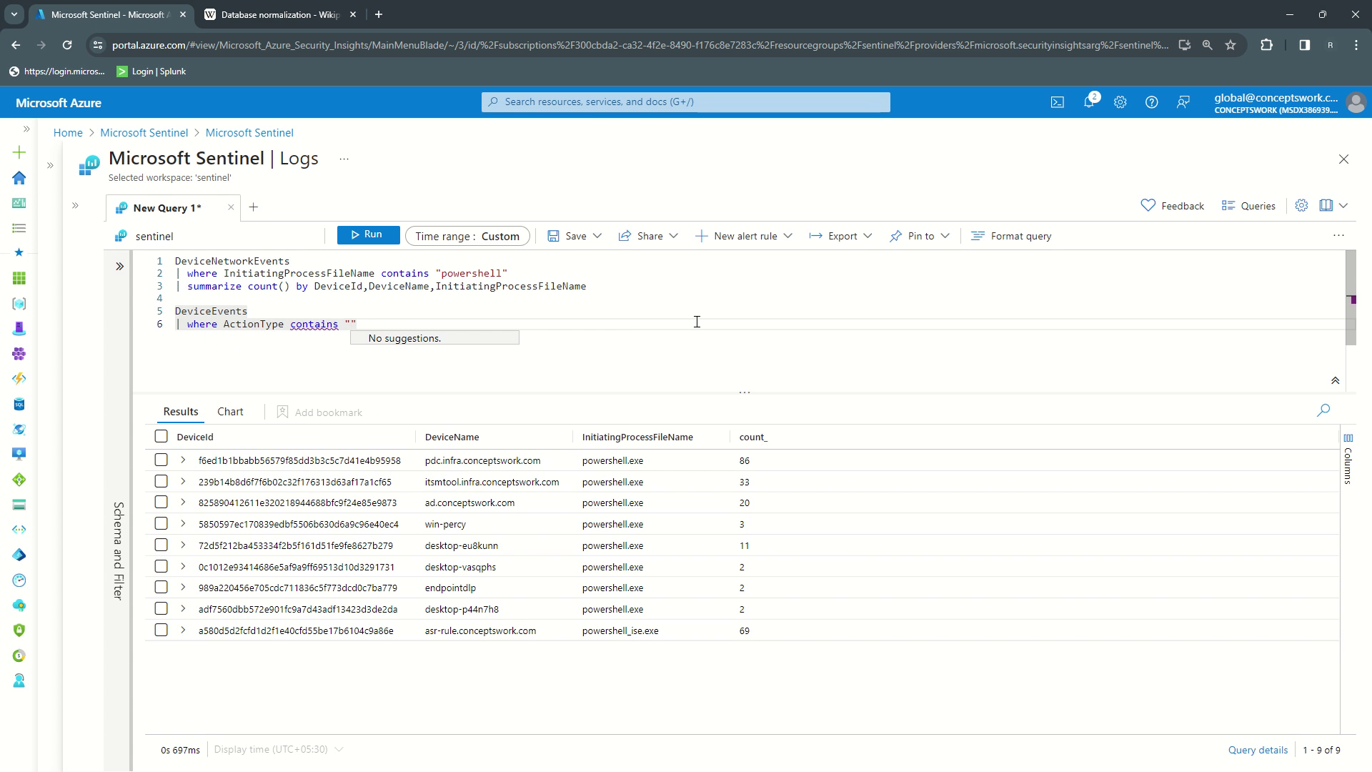
pyautogui.write('Powershel')
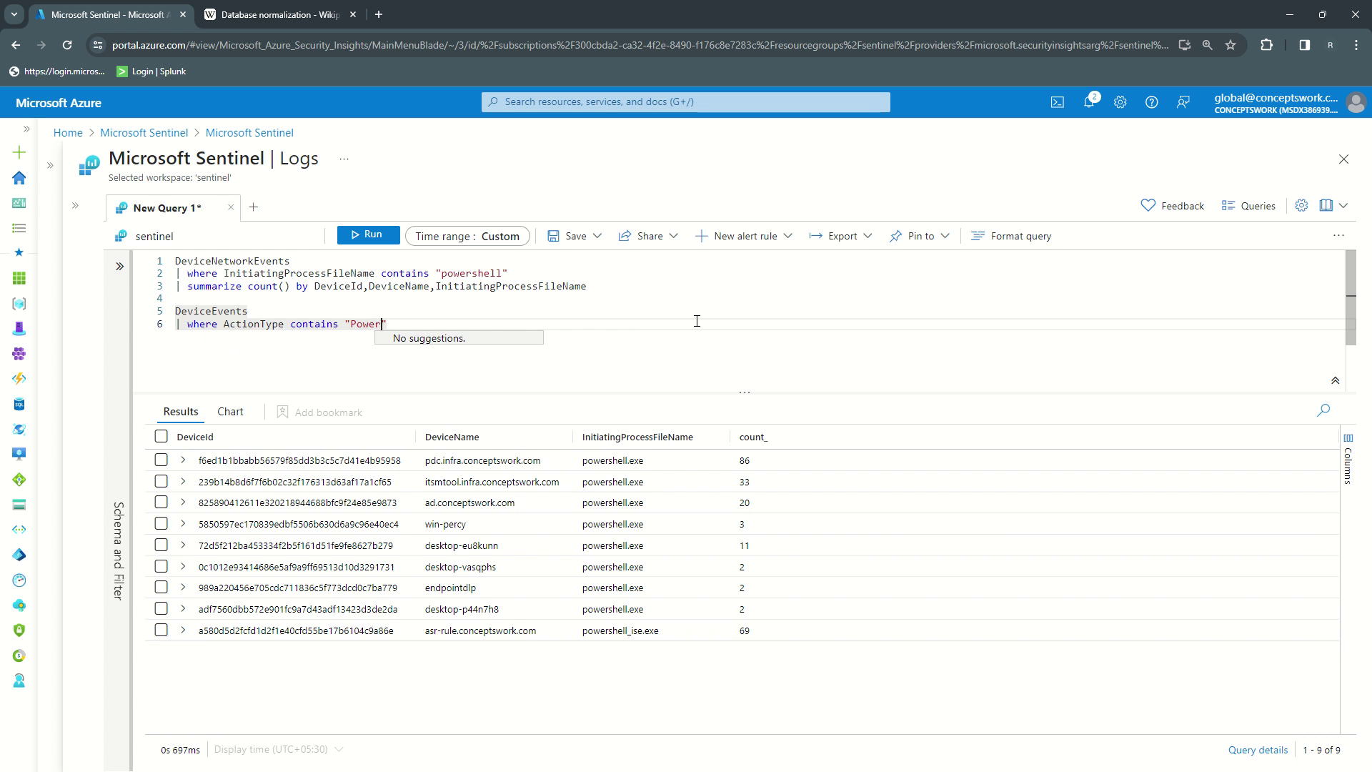
pyautogui.write('lCommand')
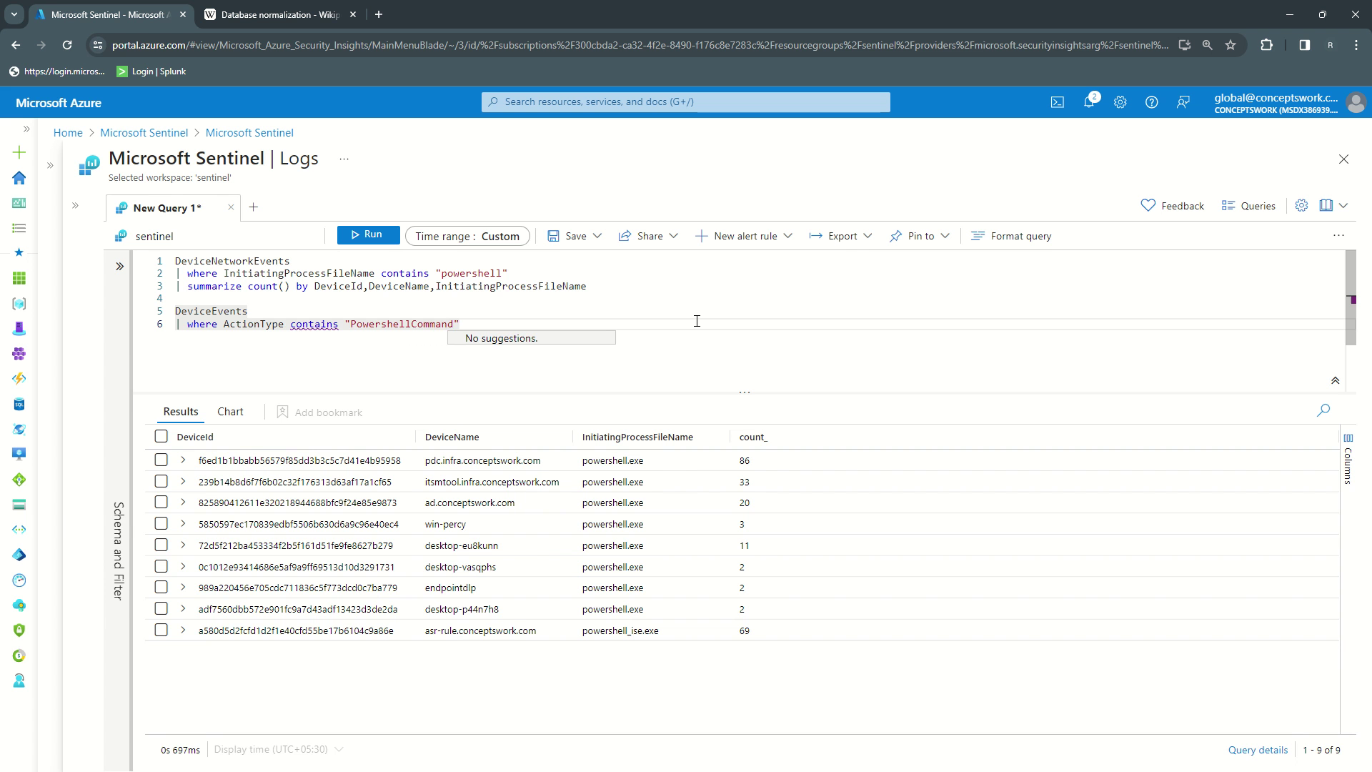
# Step: Add | summarize count() by DeviceName,DeviceId,ActionType and run it, returning 12 rows
pyautogui.press('End')
pyautogui.press('Return')
pyautogui.write('|| sum')
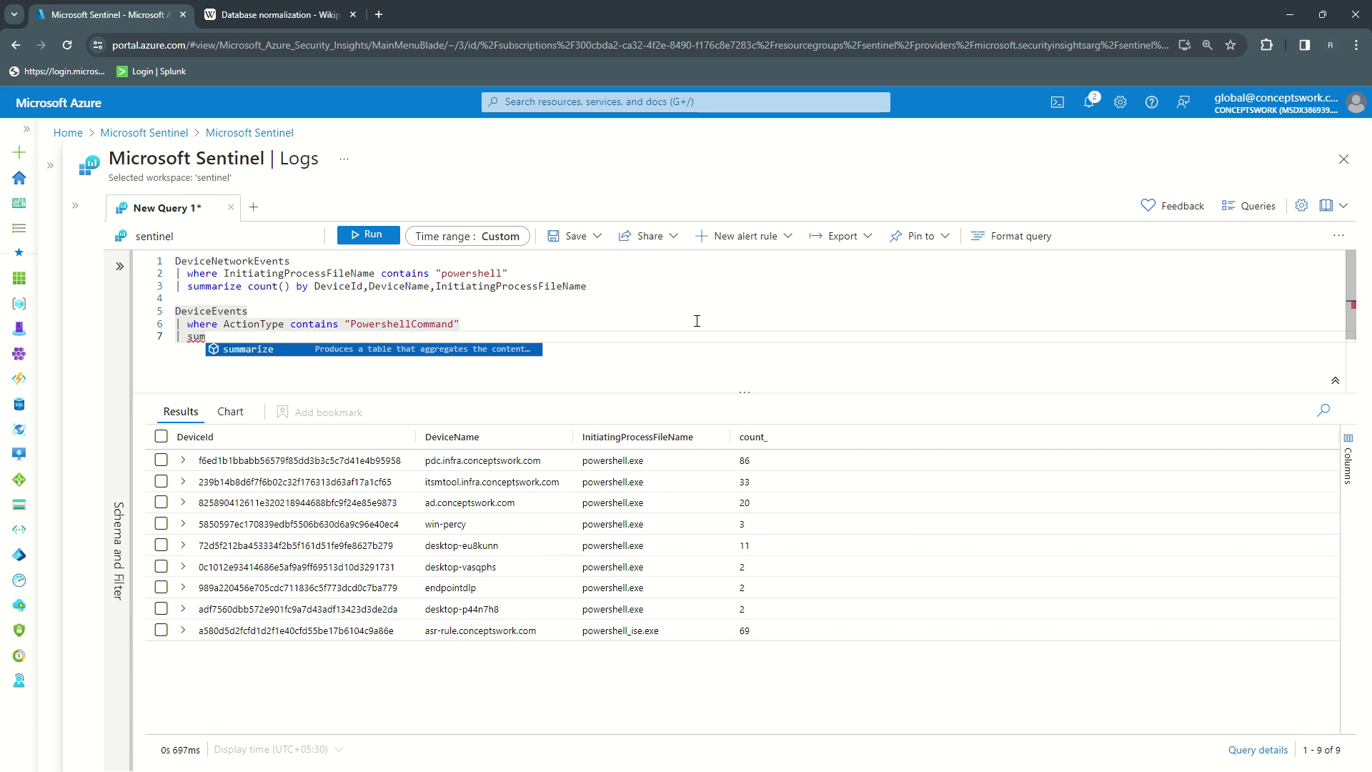
pyautogui.press('Tab')
pyautogui.write('count(')
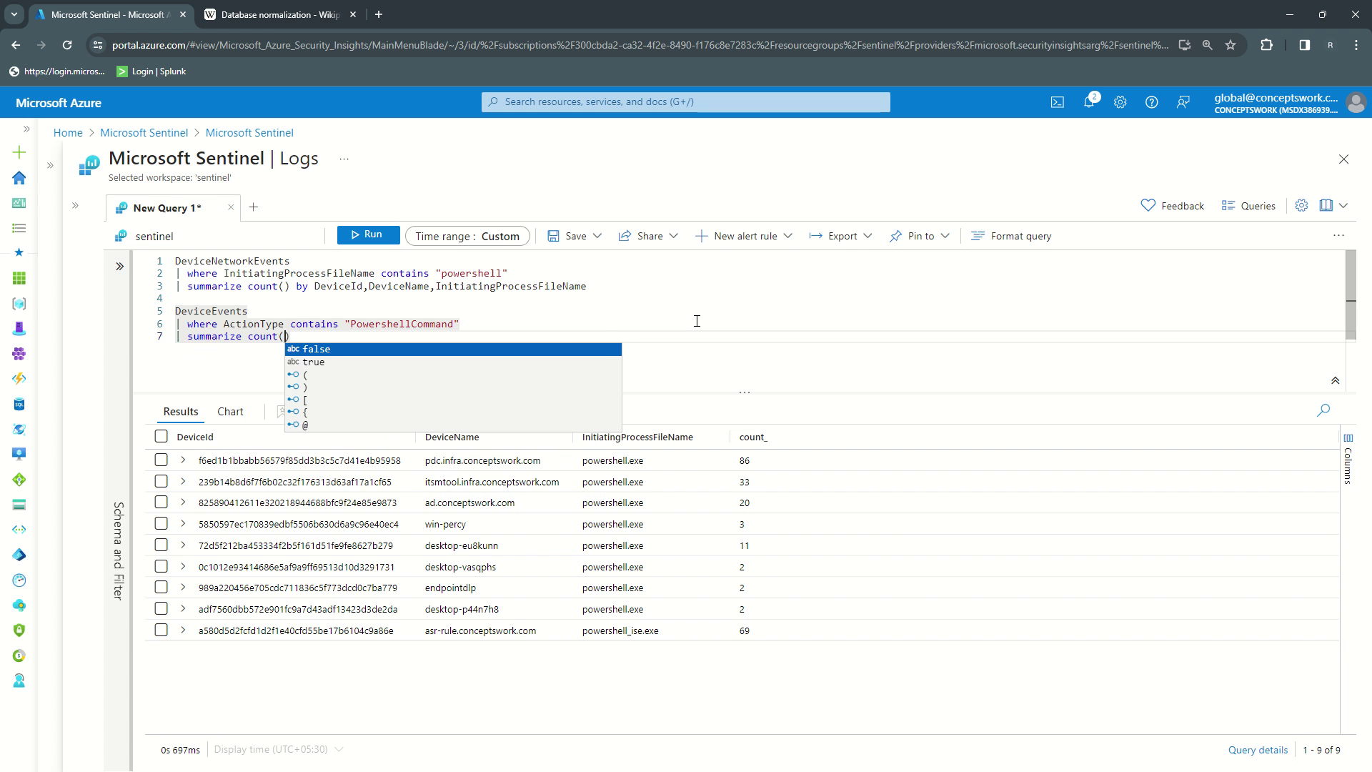
pyautogui.write(') by ')
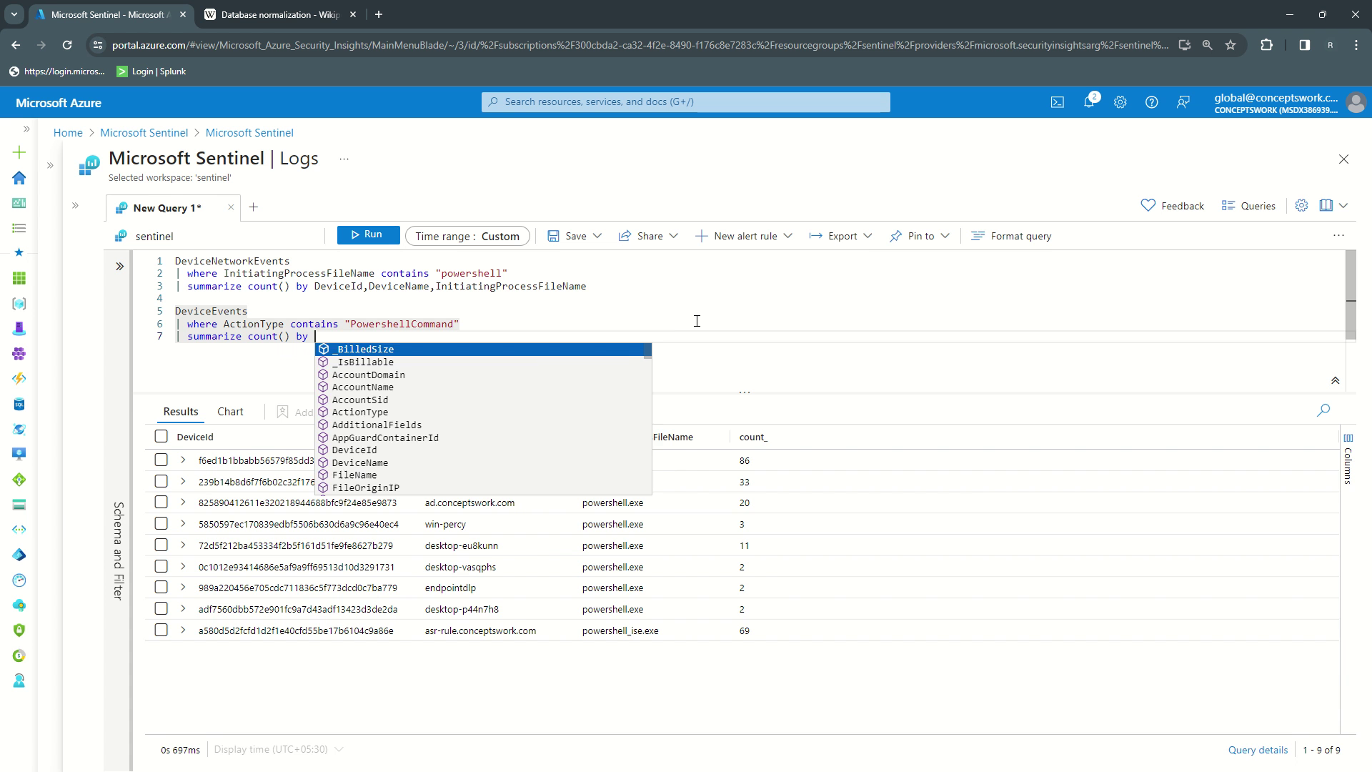
pyautogui.write('De')
pyautogui.press('Tab')
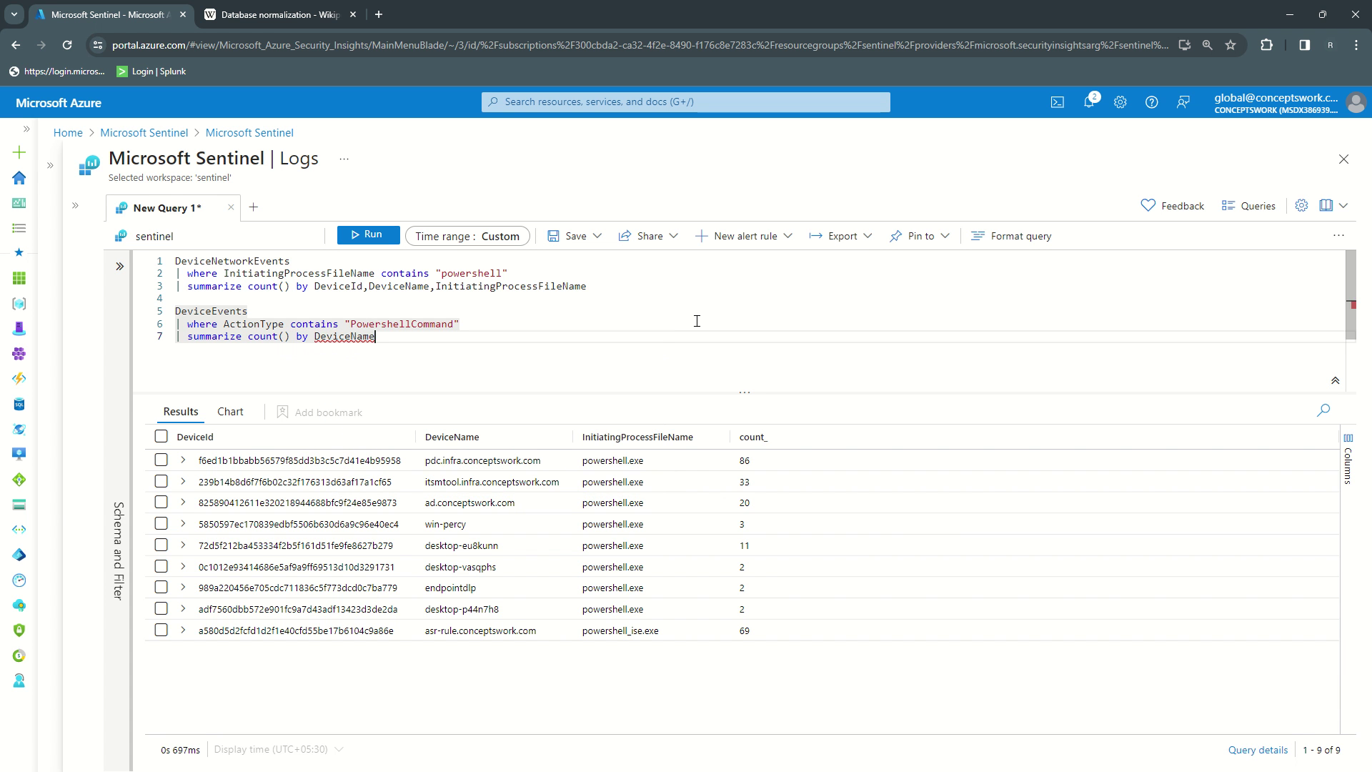
pyautogui.write(',Device')
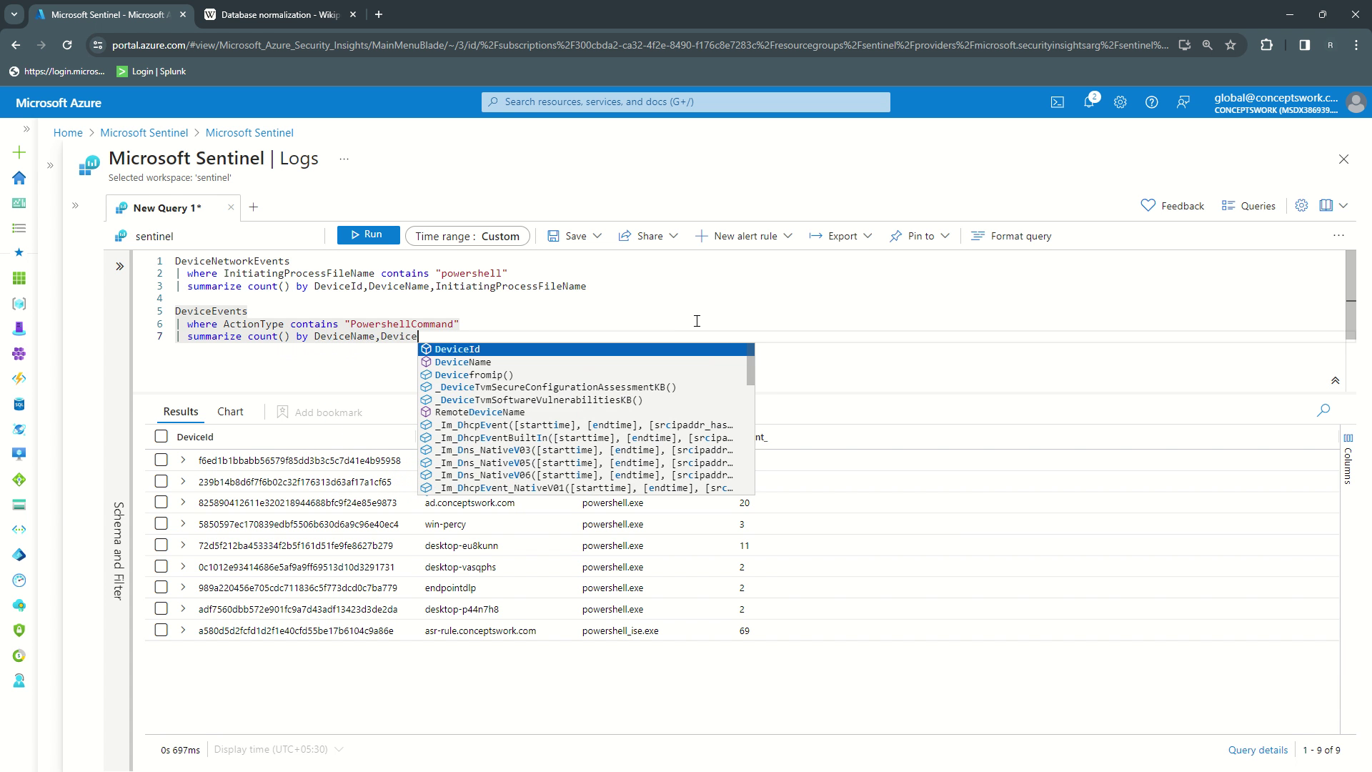
pyautogui.press('Tab')
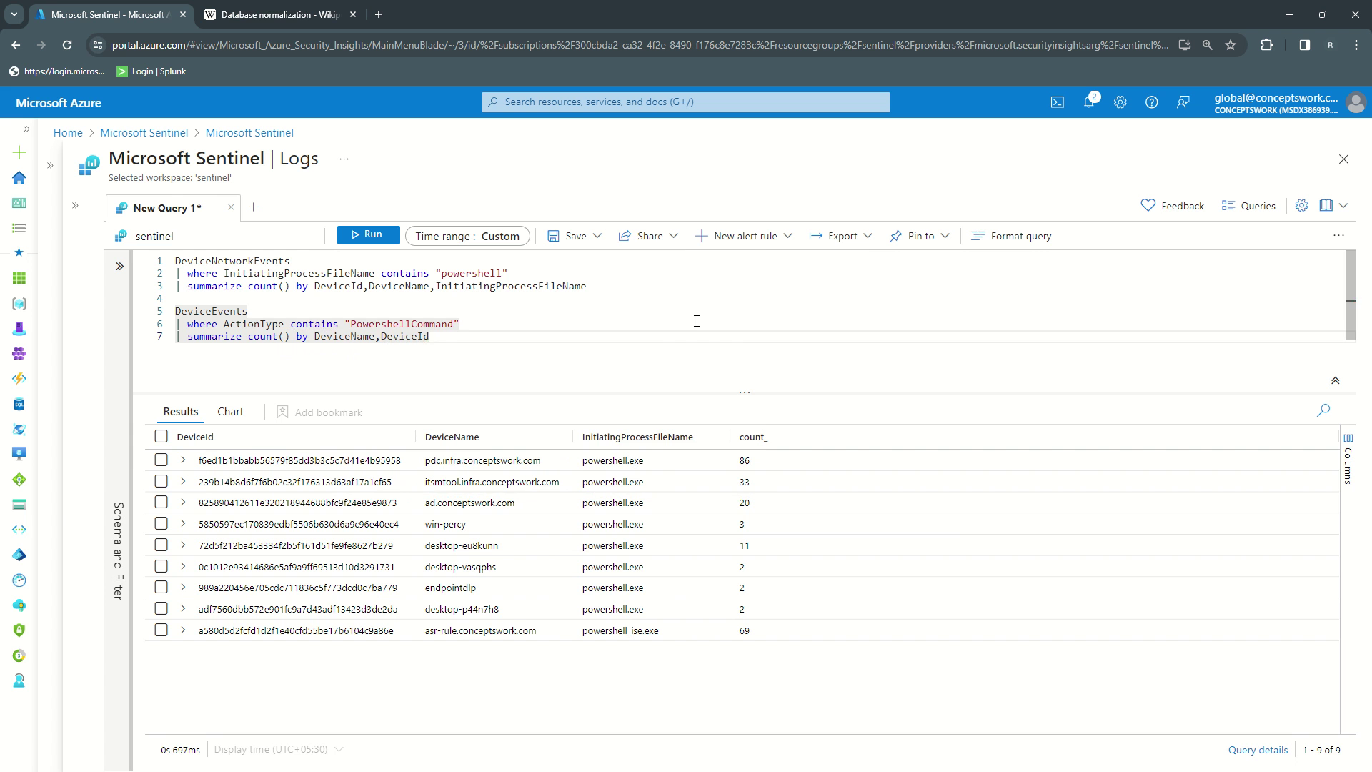
pyautogui.write(',AC')
pyautogui.press('Down')
pyautogui.press('Down')
pyautogui.press('Down')
pyautogui.press('Tab')
pyautogui.click(374, 235)
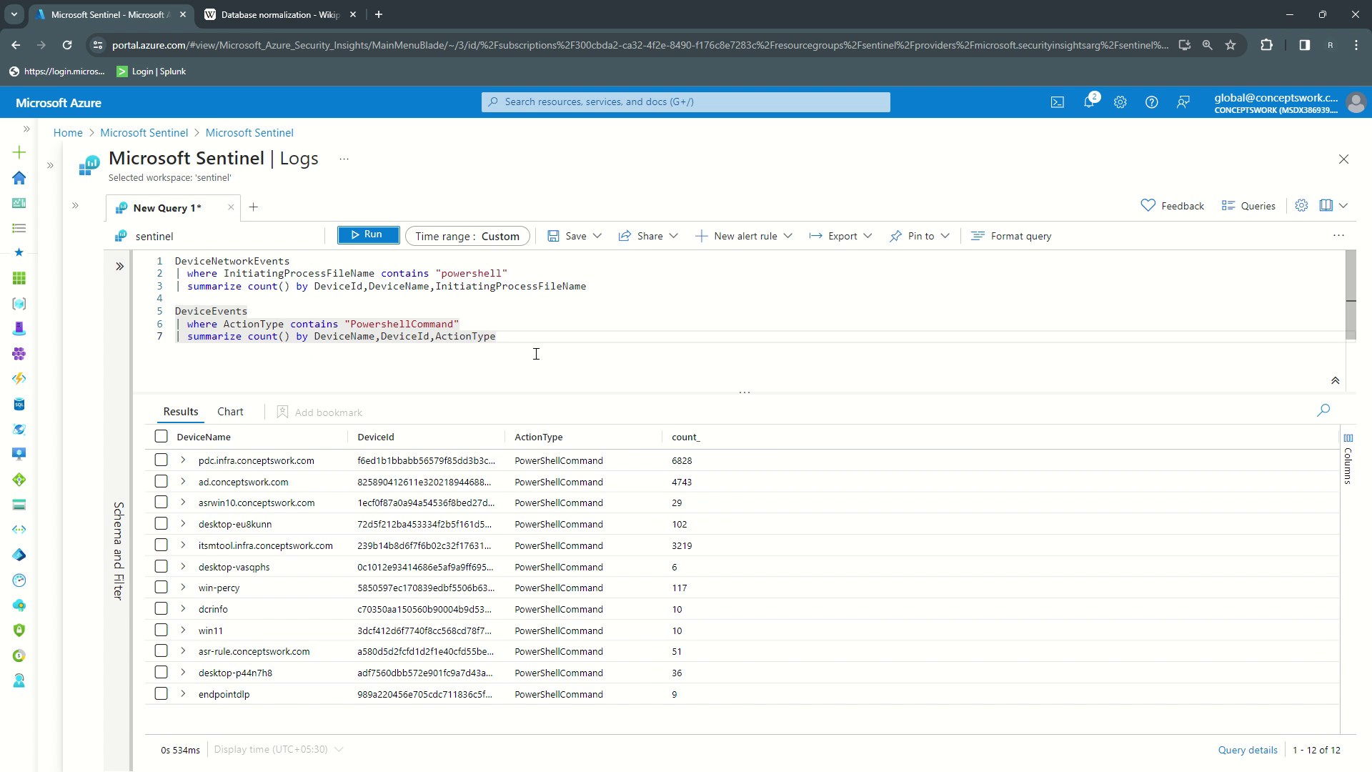
# Step: Run just the first DeviceNetworkEvents query from lines 1–3, restoring its 9-device summary
pyautogui.moveTo(536, 350); pyautogui.dragTo(120, 316)
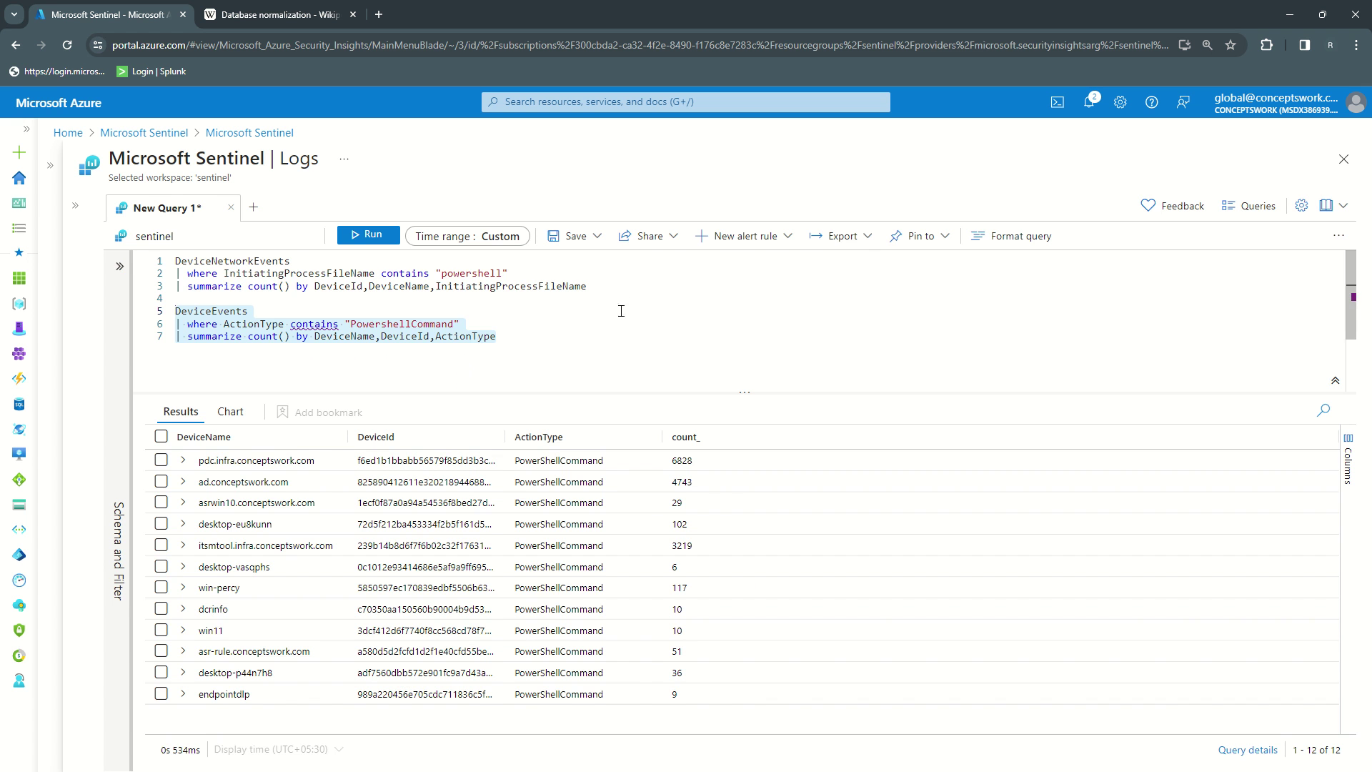
pyautogui.click(638, 286)
pyautogui.click(351, 237)
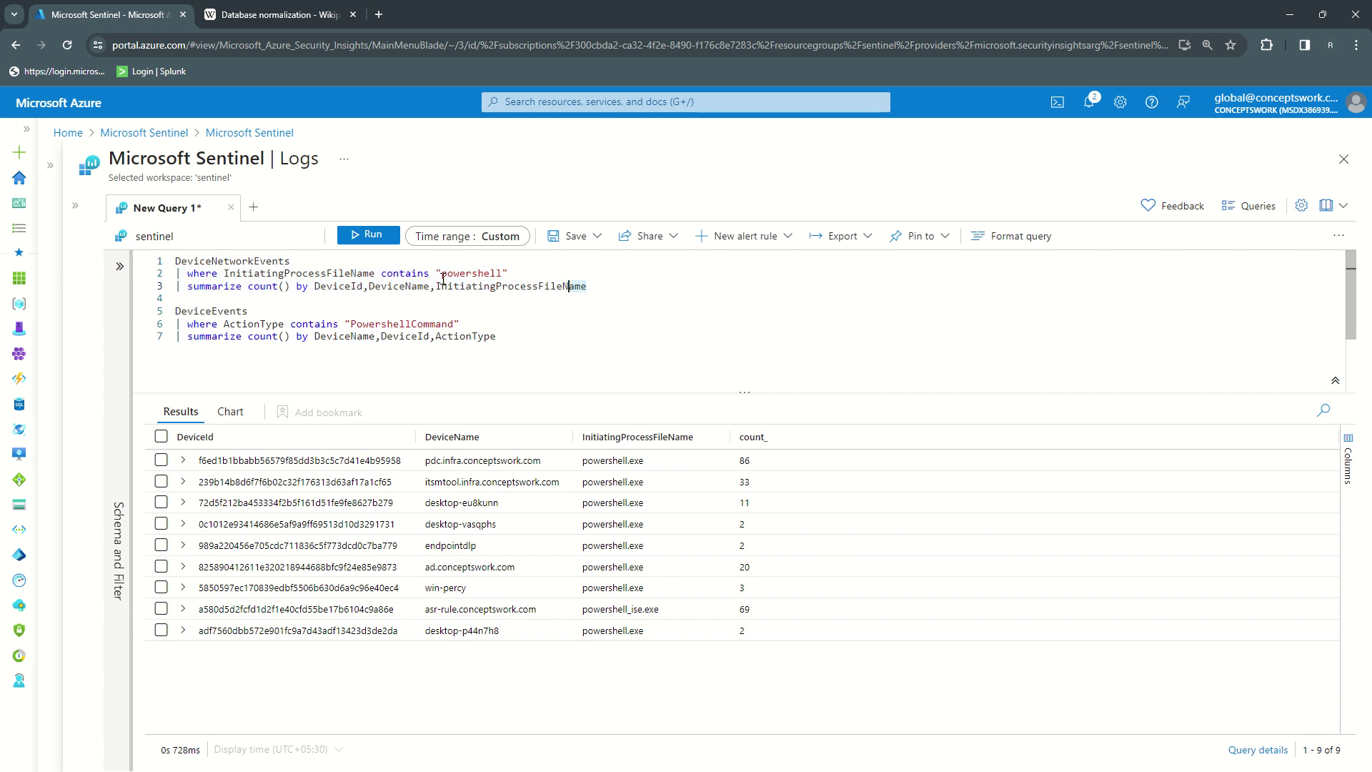
pyautogui.click(179, 260)
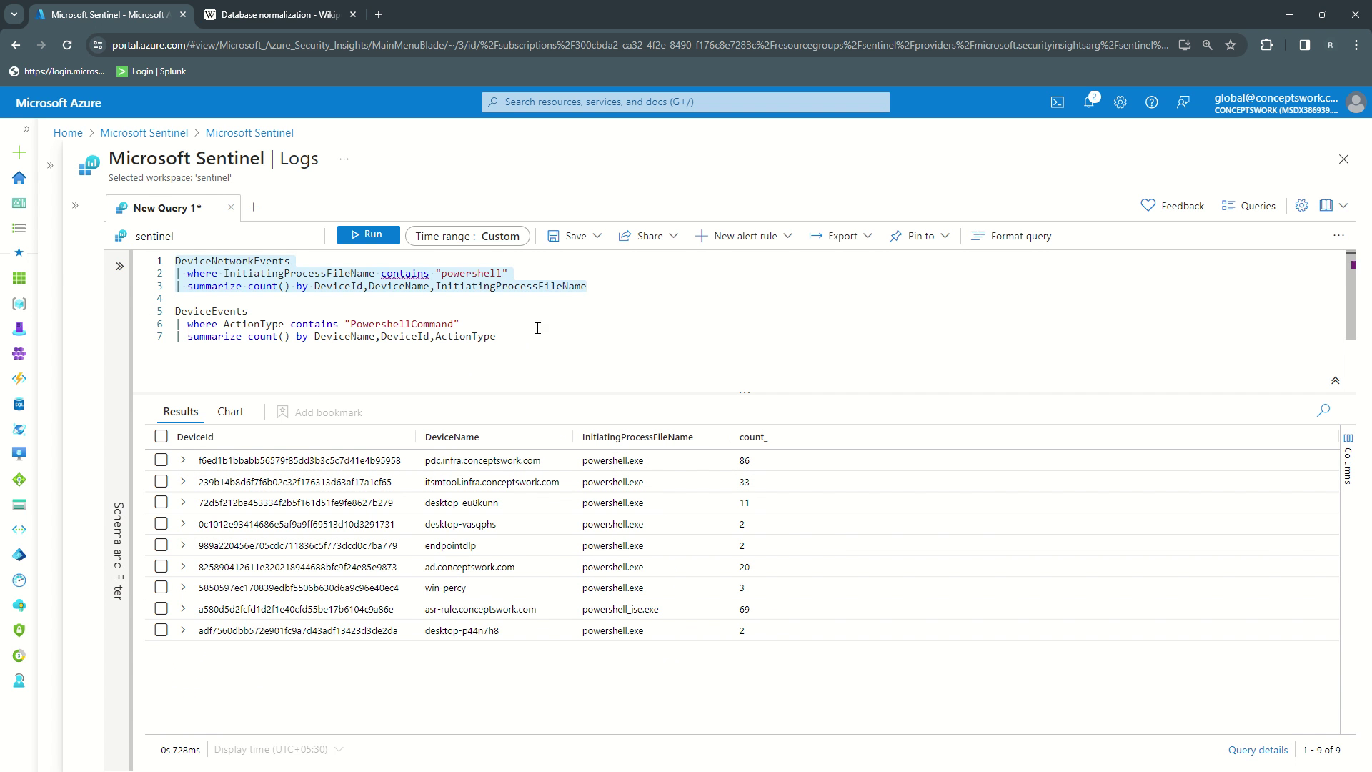
pyautogui.moveTo(532, 342); pyautogui.dragTo(161, 306)
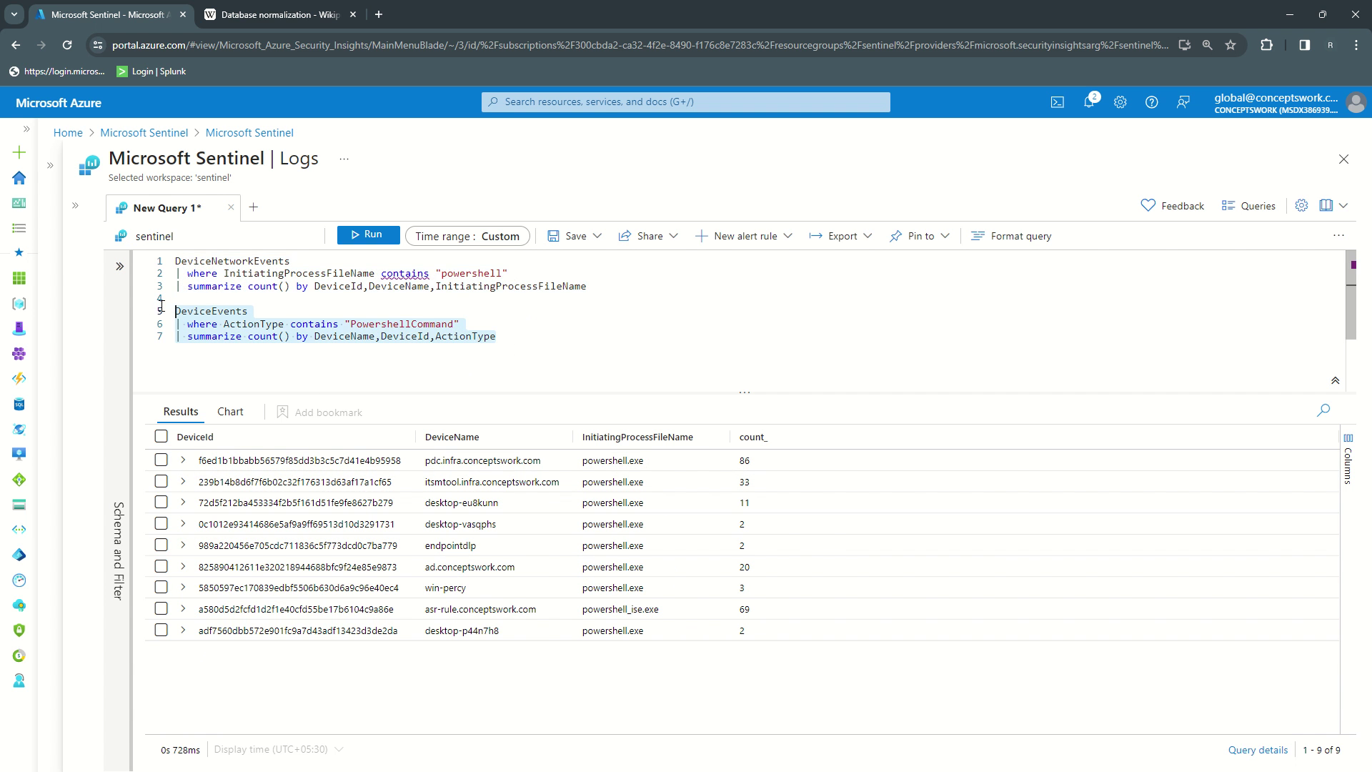
pyautogui.click(558, 342)
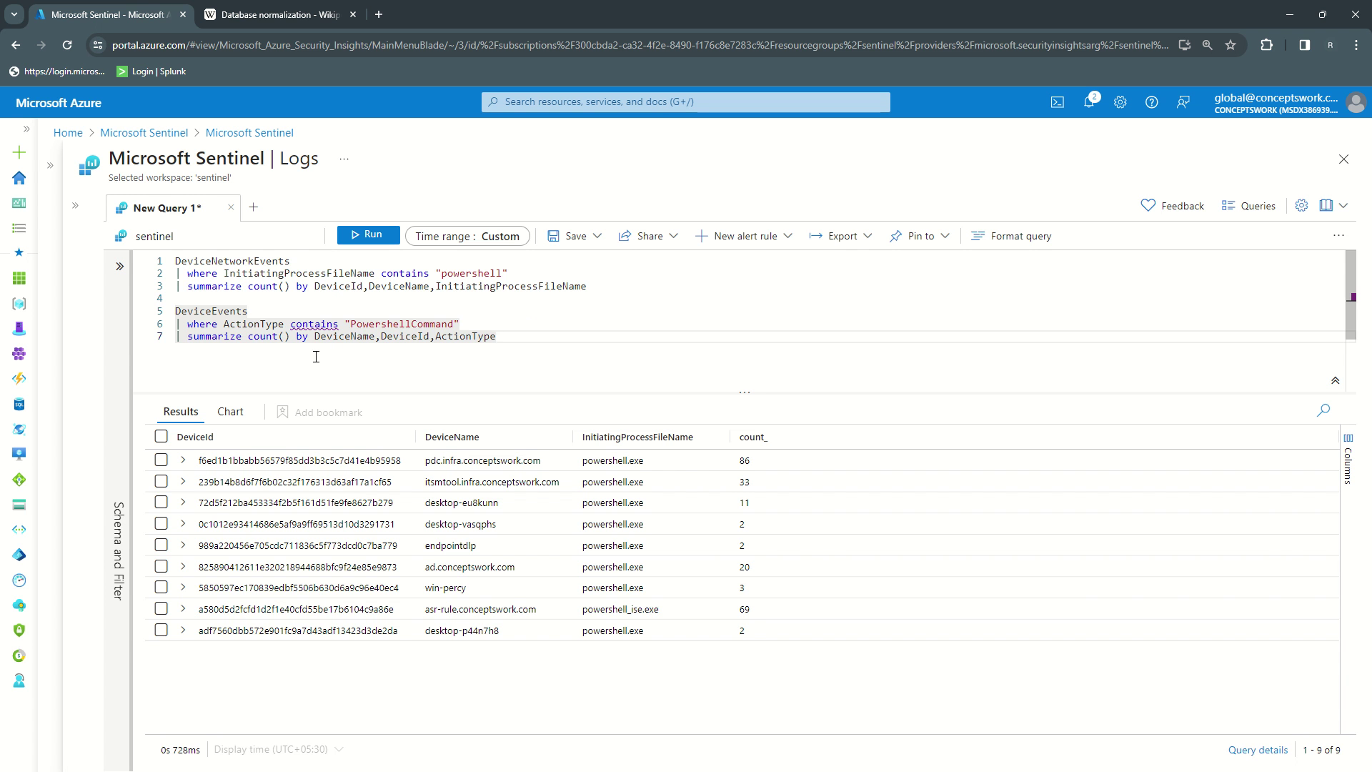
pyautogui.hotkey('ctrl', 'Home')
# Step: Prefix the first query with 'let table1 =' and end line 3 with a semicolon
pyautogui.write('lett')
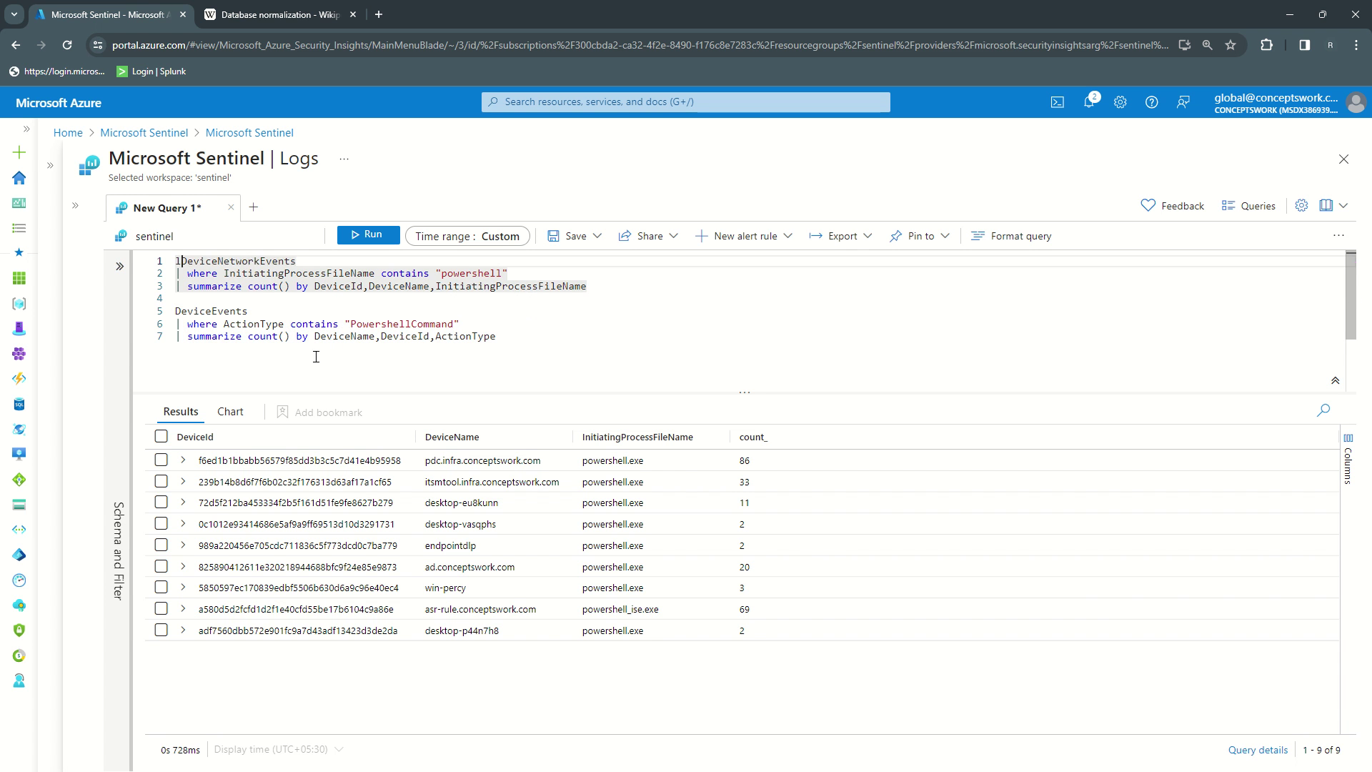
pyautogui.press('BackSpace')
pyautogui.write('tavl')
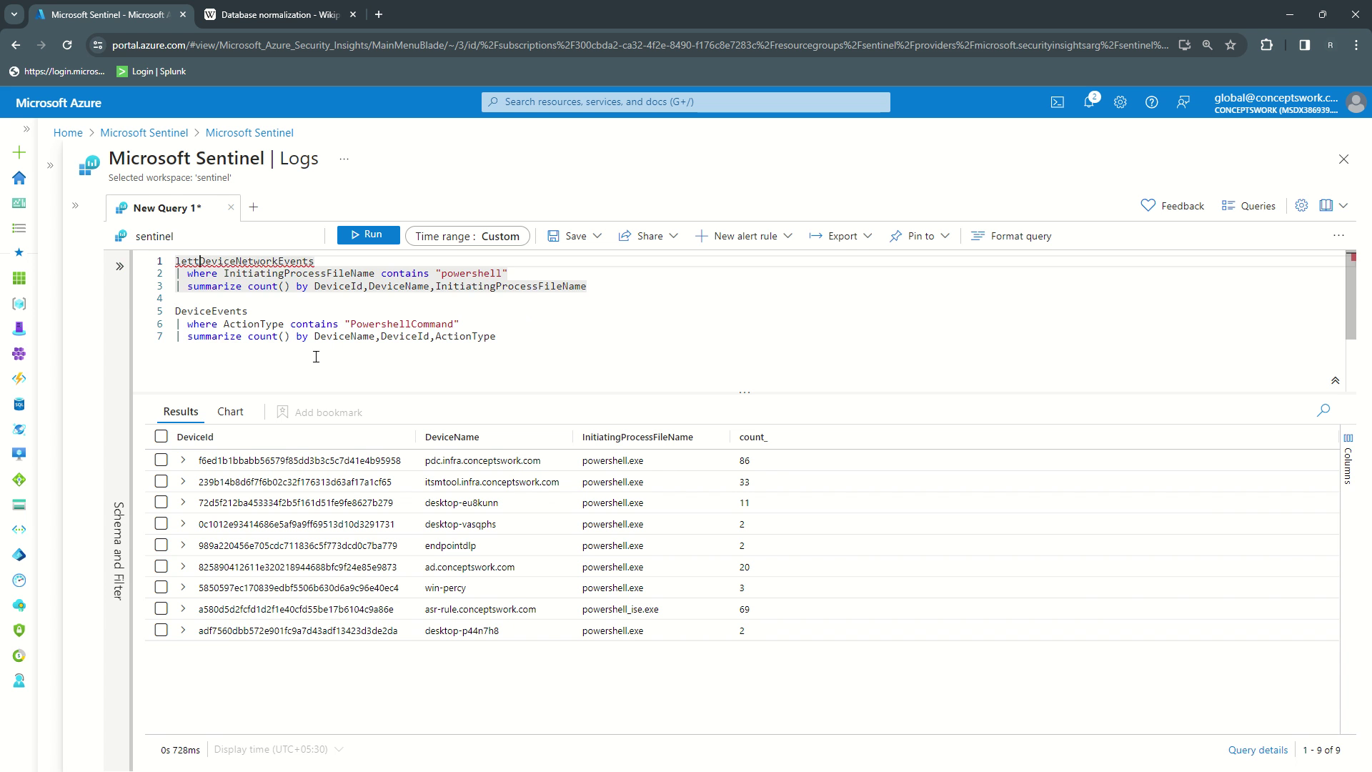
pyautogui.press('BackSpace')
pyautogui.press('BackSpace')
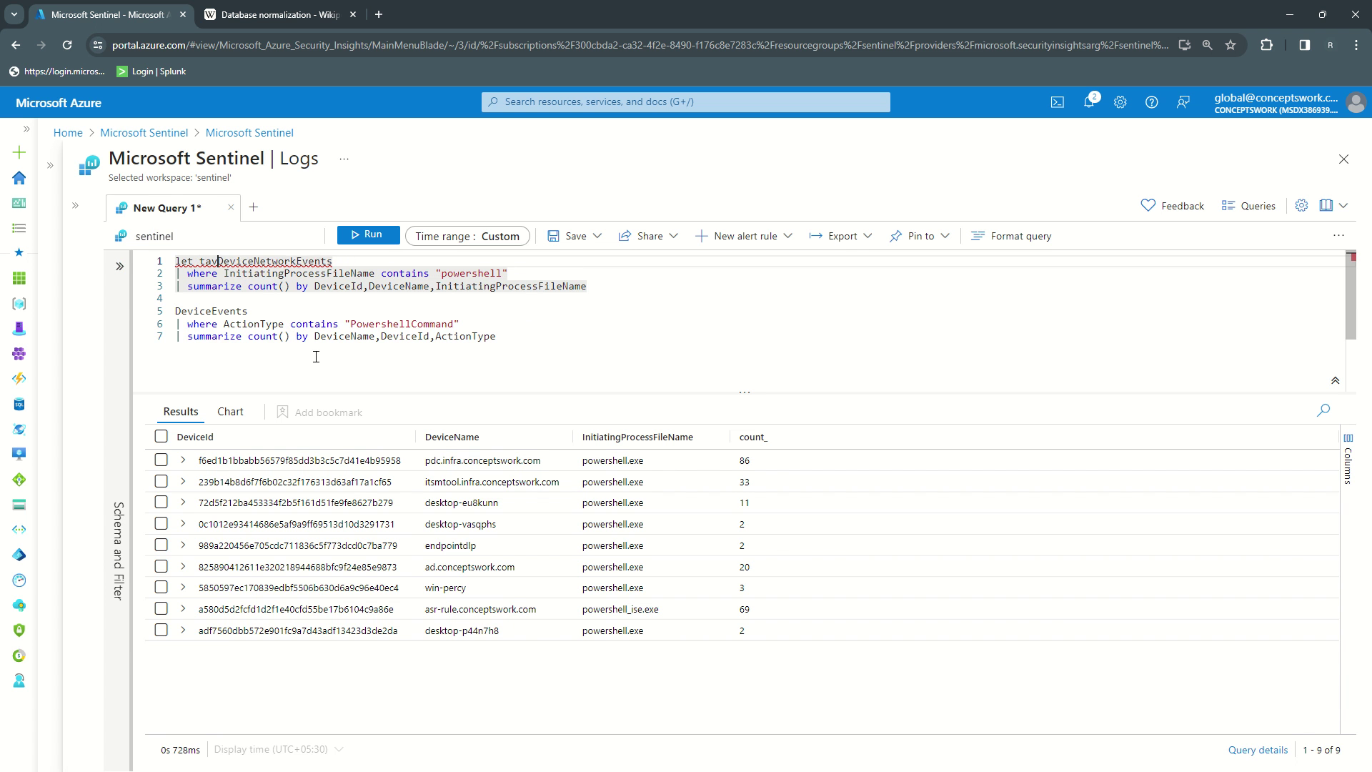
pyautogui.write('ble')
pyautogui.press('BackSpace')
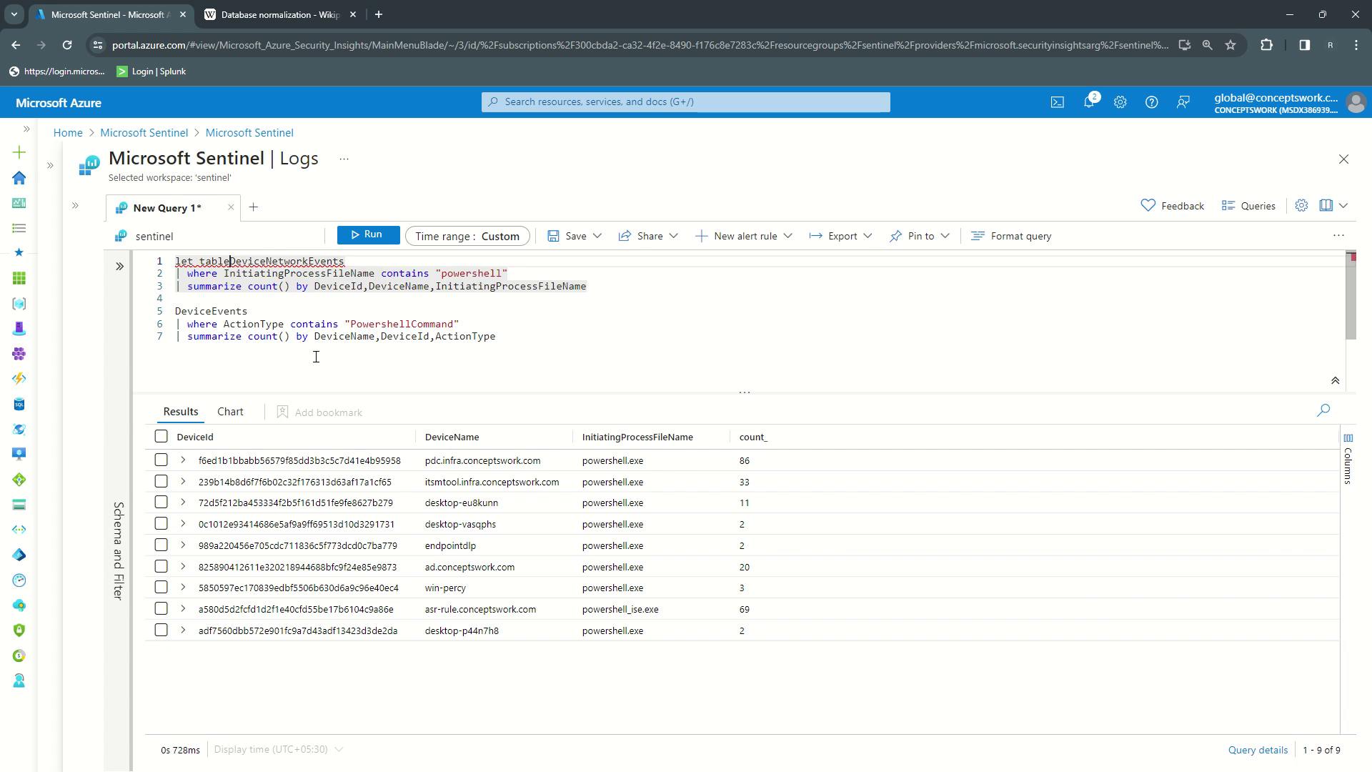
pyautogui.write('1 =')
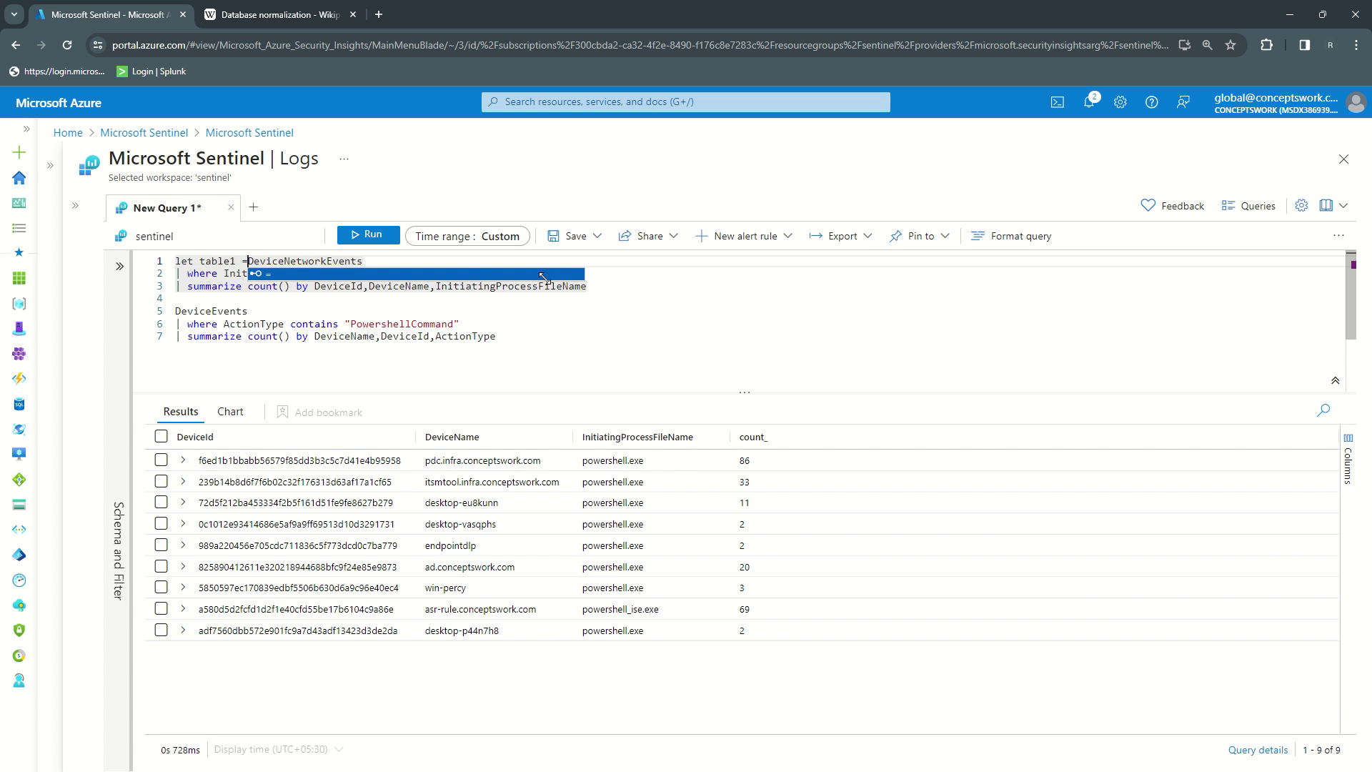
pyautogui.click(590, 286)
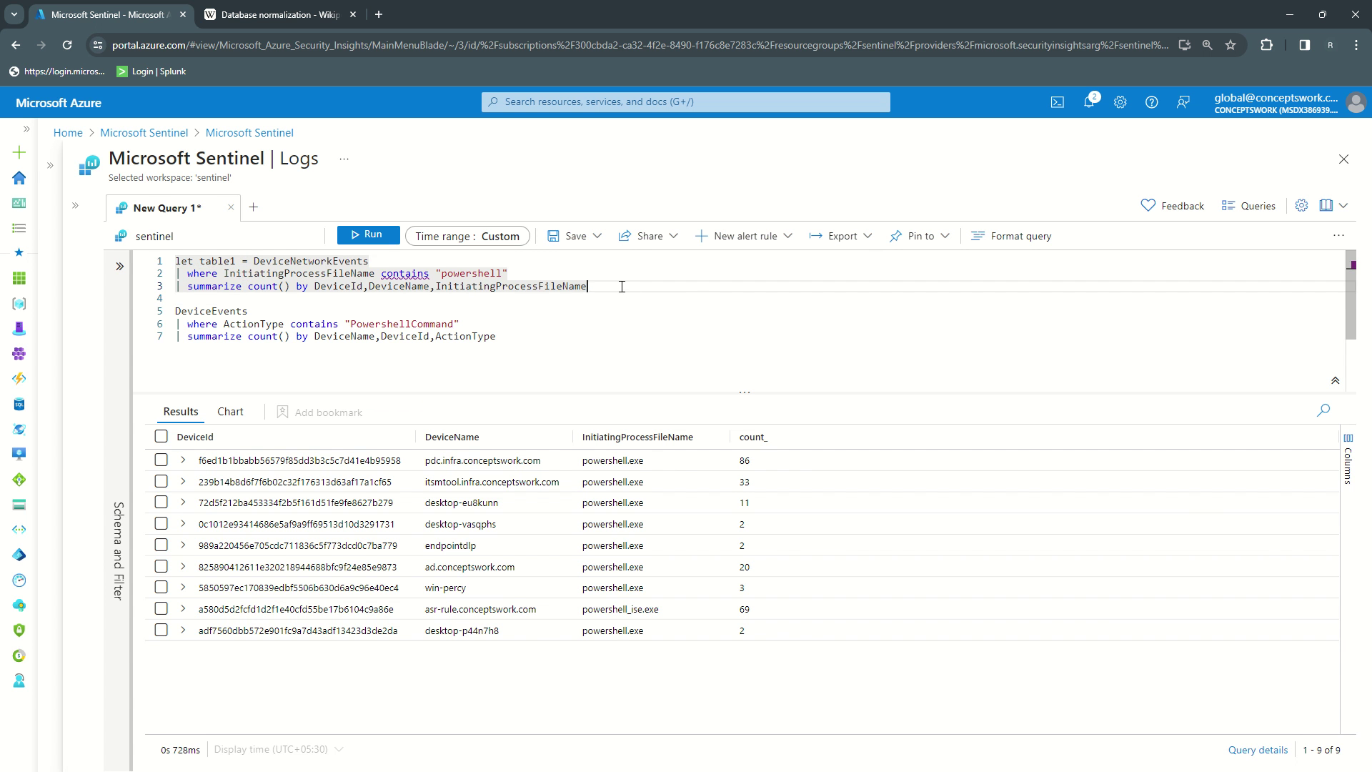
pyautogui.write(';')
# Step: Delete the blank line and append '| join table1 on DeviceId' to the DeviceEvents query
pyautogui.click(192, 297)
pyautogui.press('Delete')
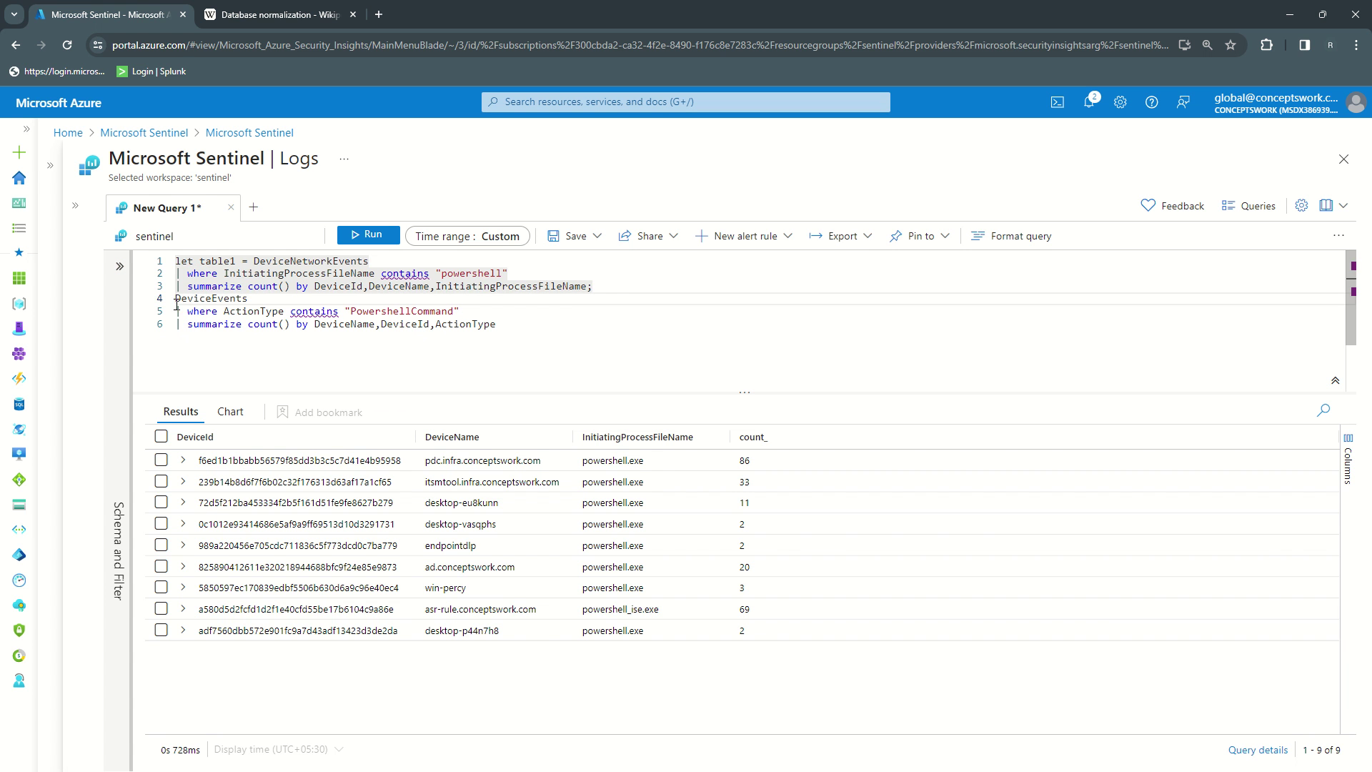
pyautogui.click(537, 333)
pyautogui.press('Return')
pyautogui.write('| ')
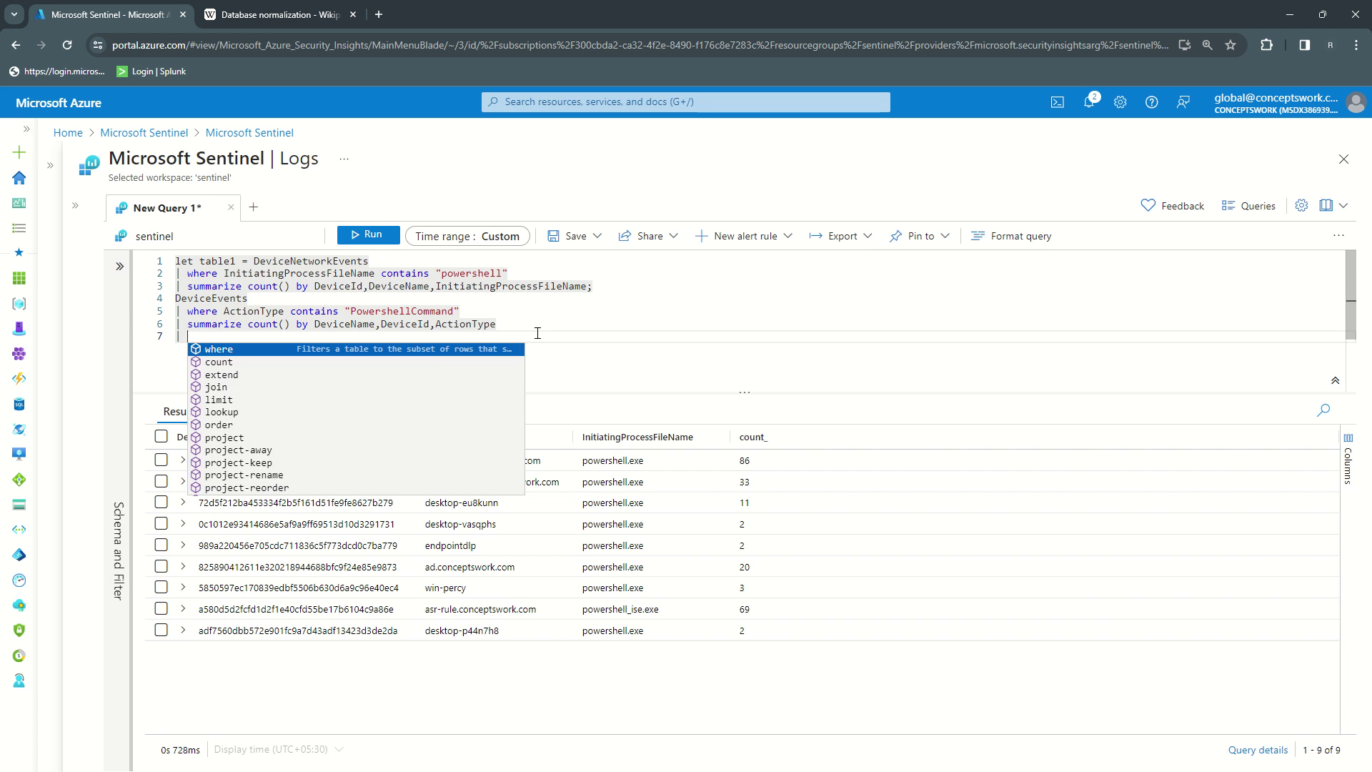
pyautogui.write('join ')
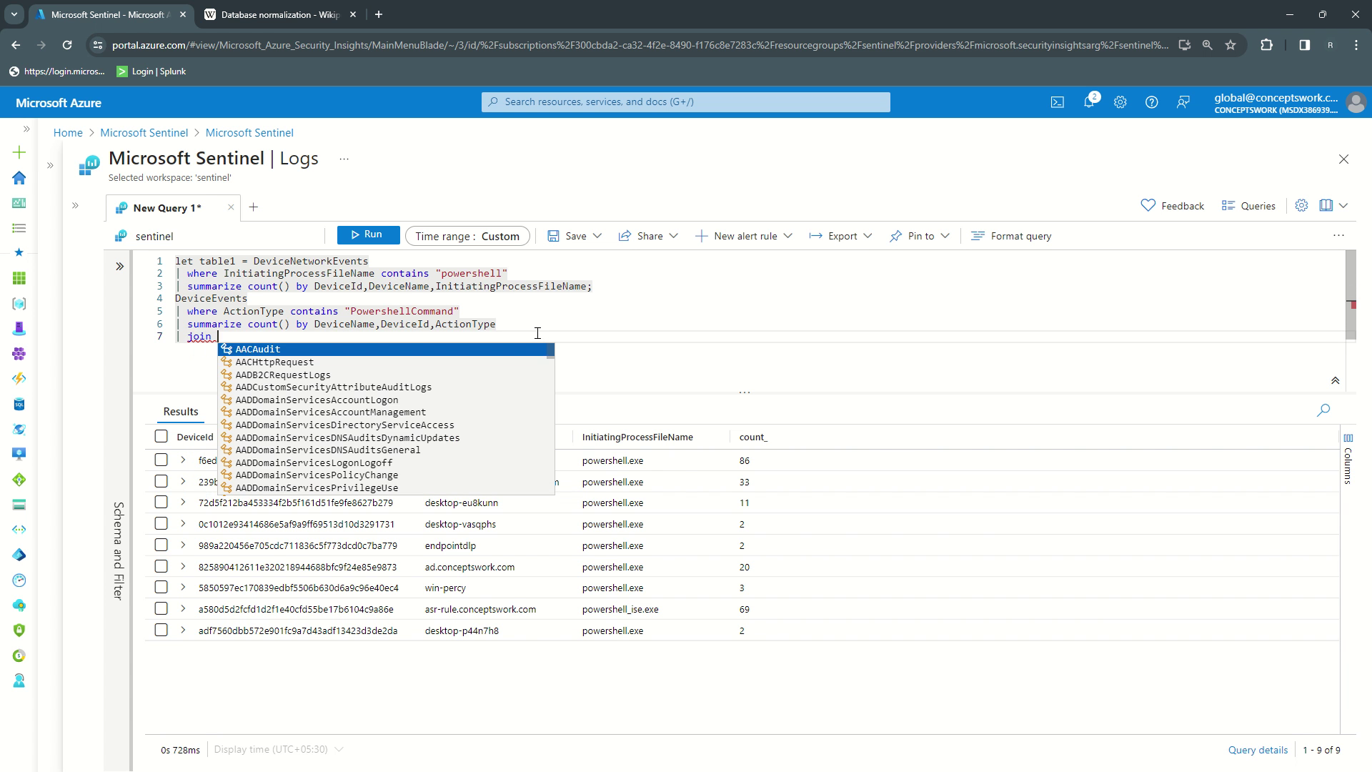
pyautogui.write('t')
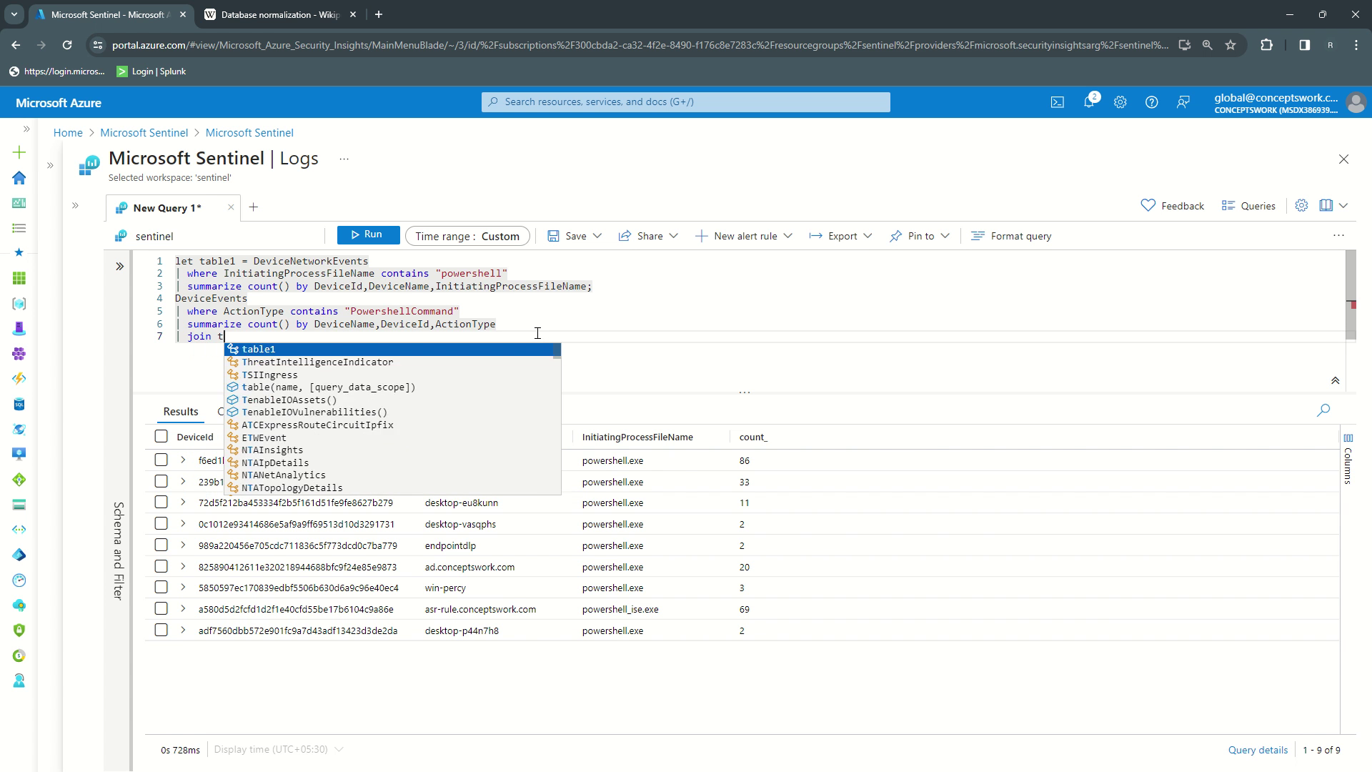
pyautogui.write('able1 on DeviceId')
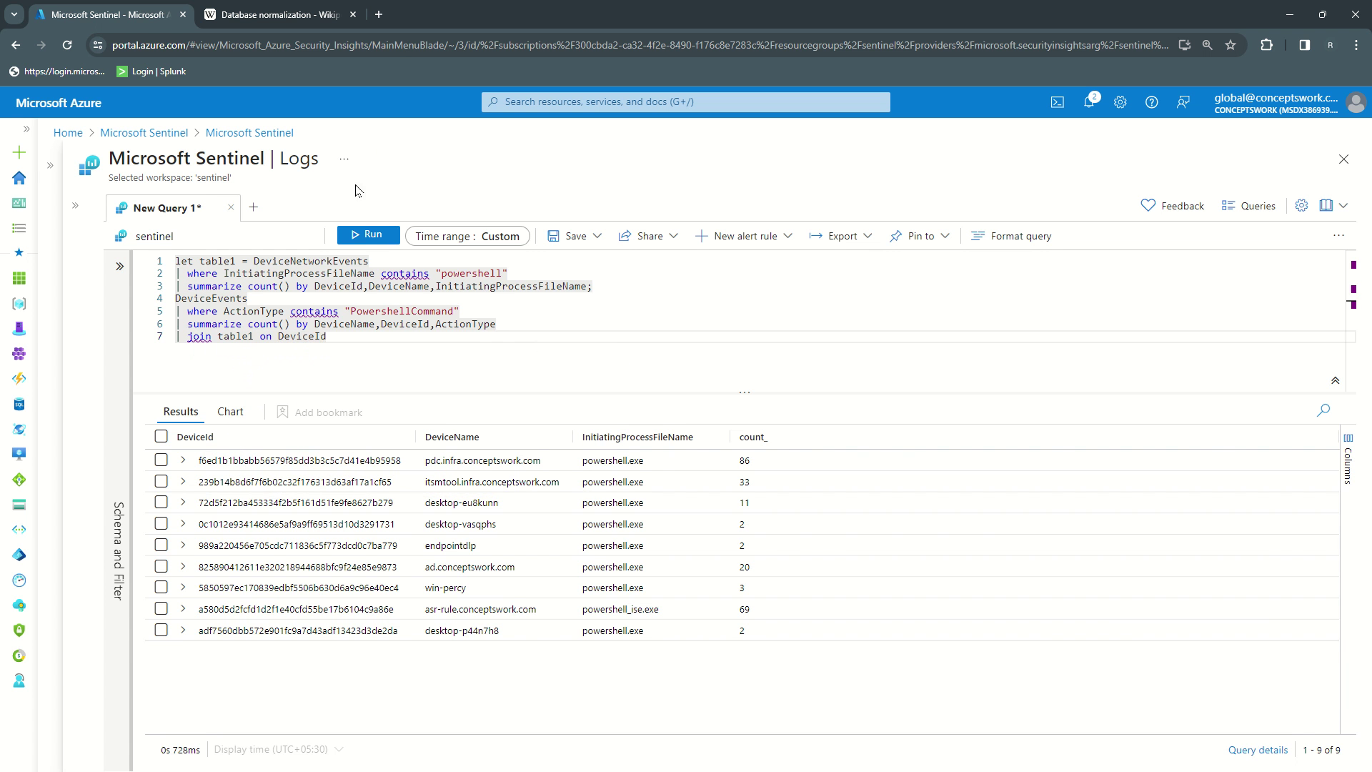
# Step: Run the joined query and scroll right to the count_1, DeviceId1 and DeviceName1 columns
pyautogui.click(366, 236)
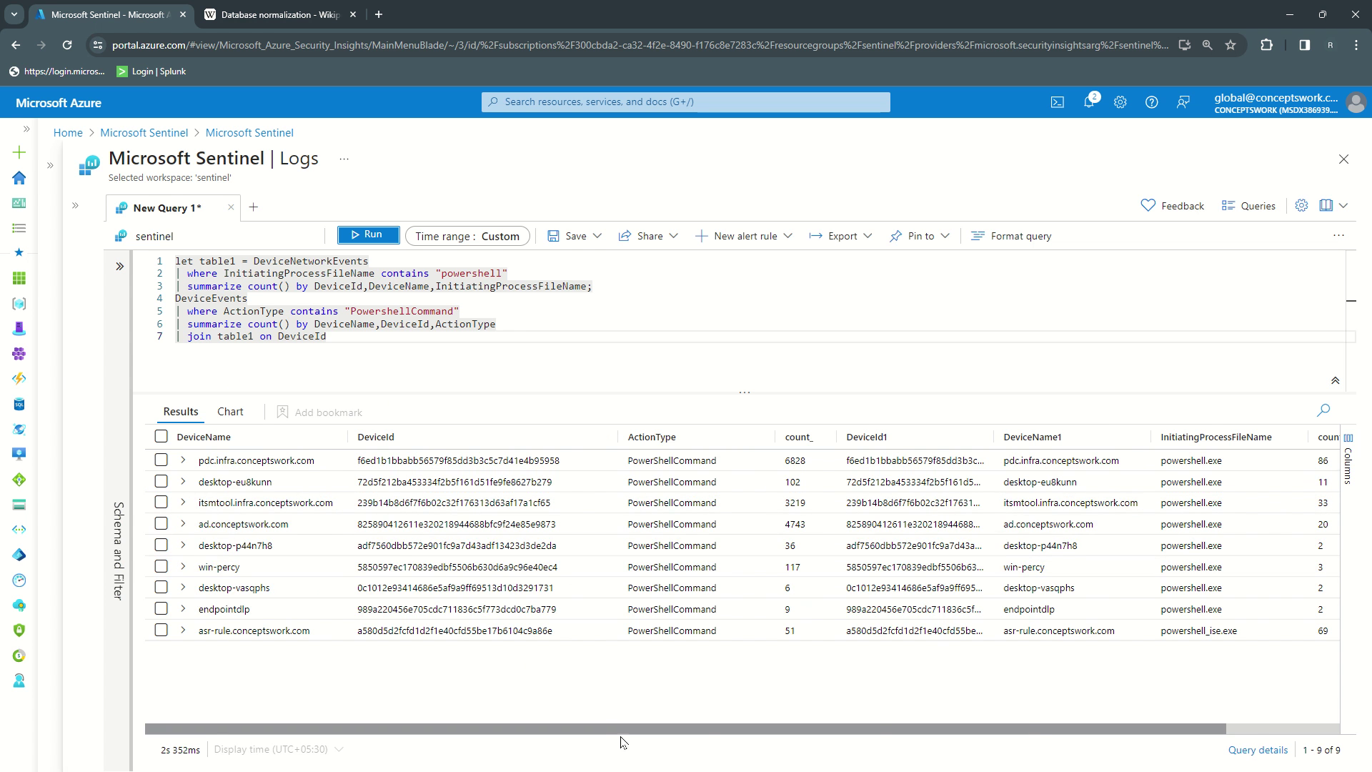
pyautogui.moveTo(609, 730); pyautogui.dragTo(1038, 729)
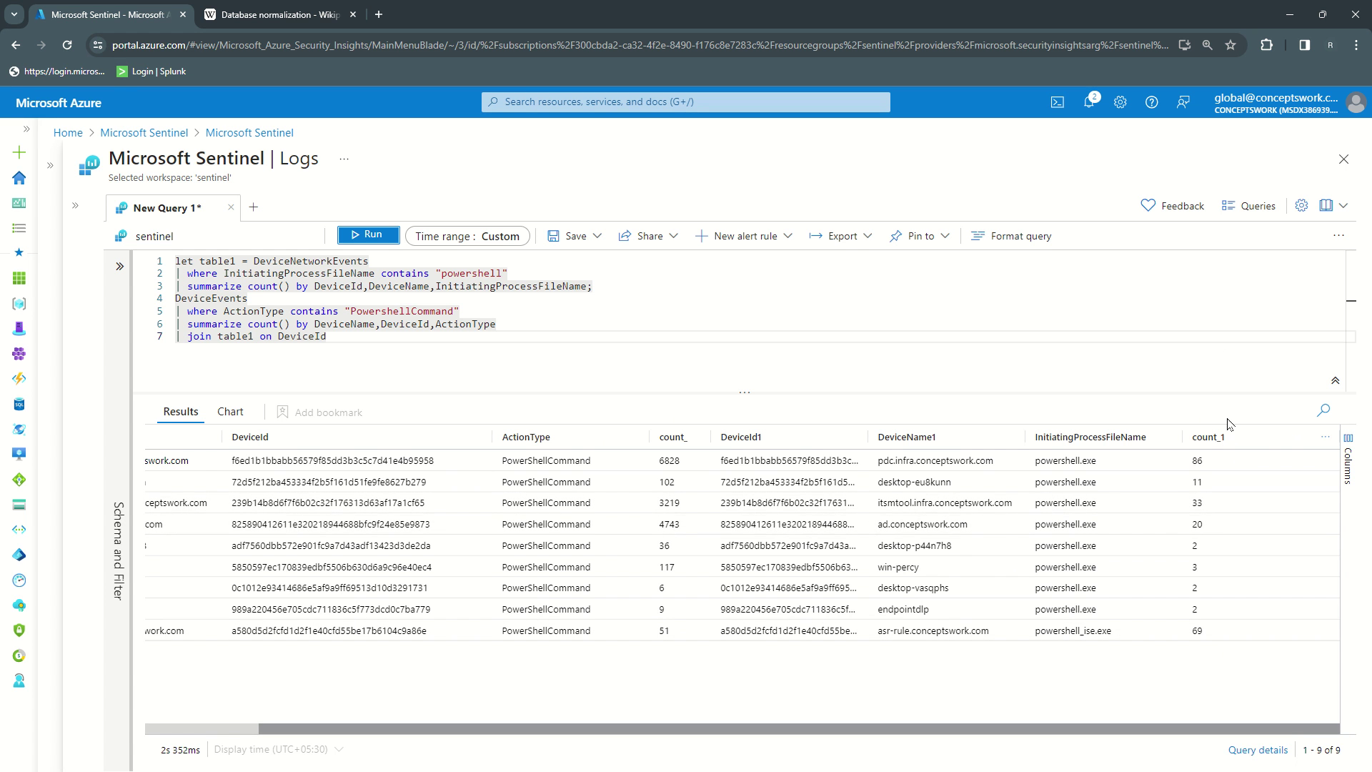
# Step: Name the network-event count on line 3 DeviceNetworkEvent
pyautogui.click(249, 287)
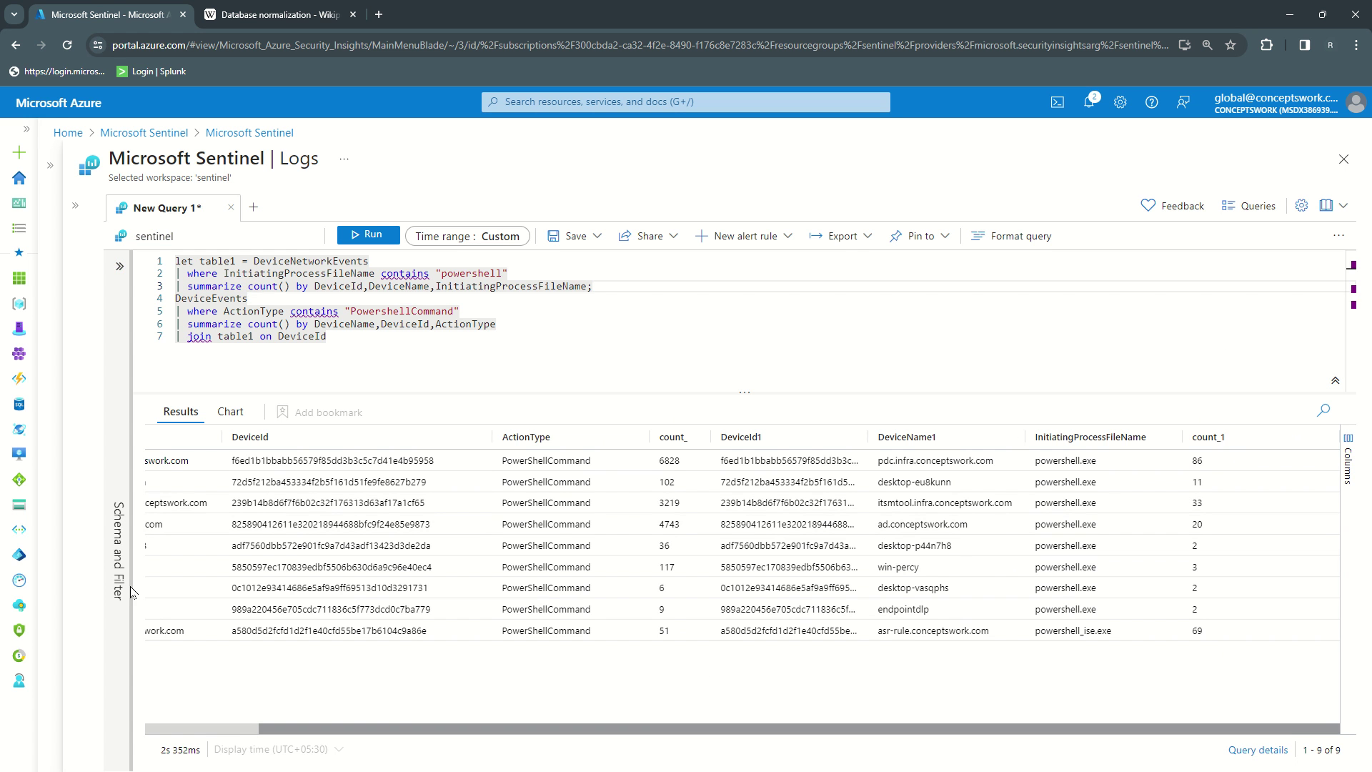
pyautogui.write('DeviceNeto')
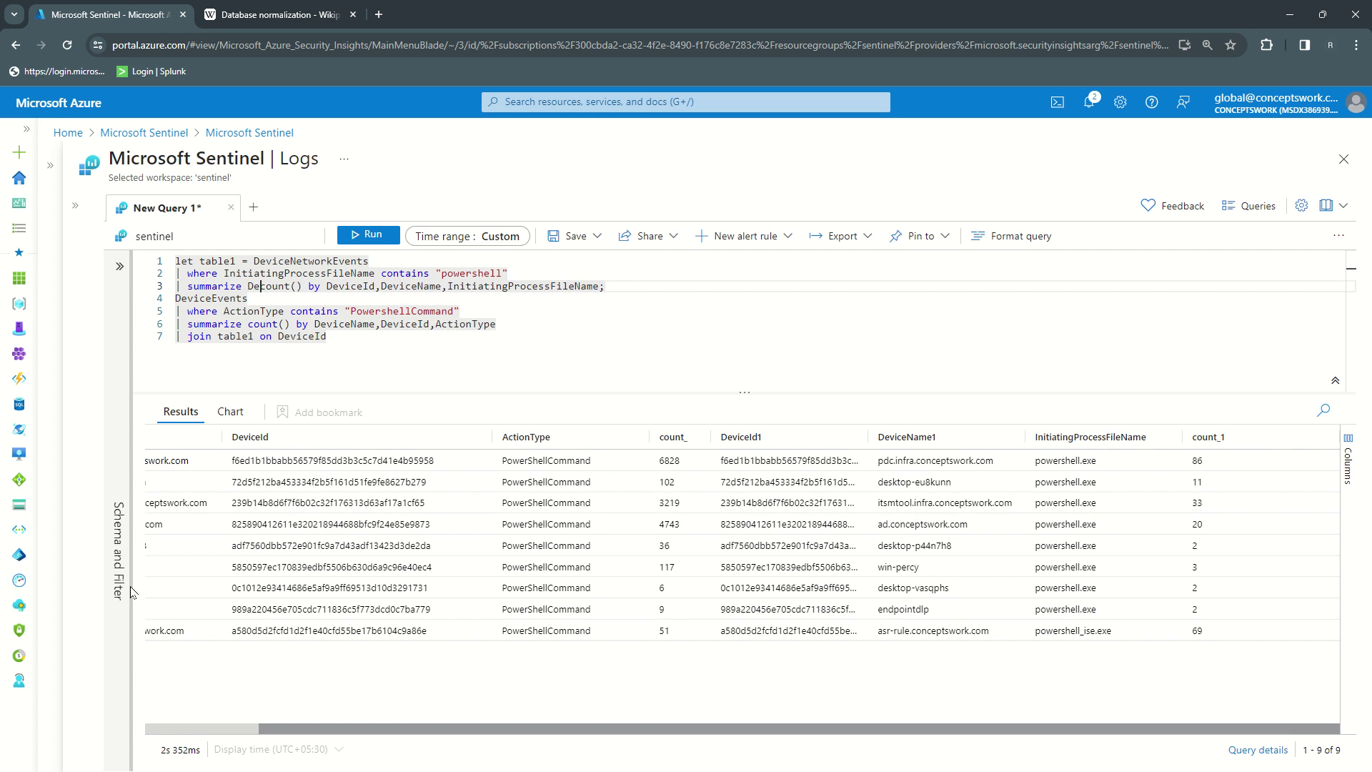
pyautogui.press('BackSpace')
pyautogui.write('wo')
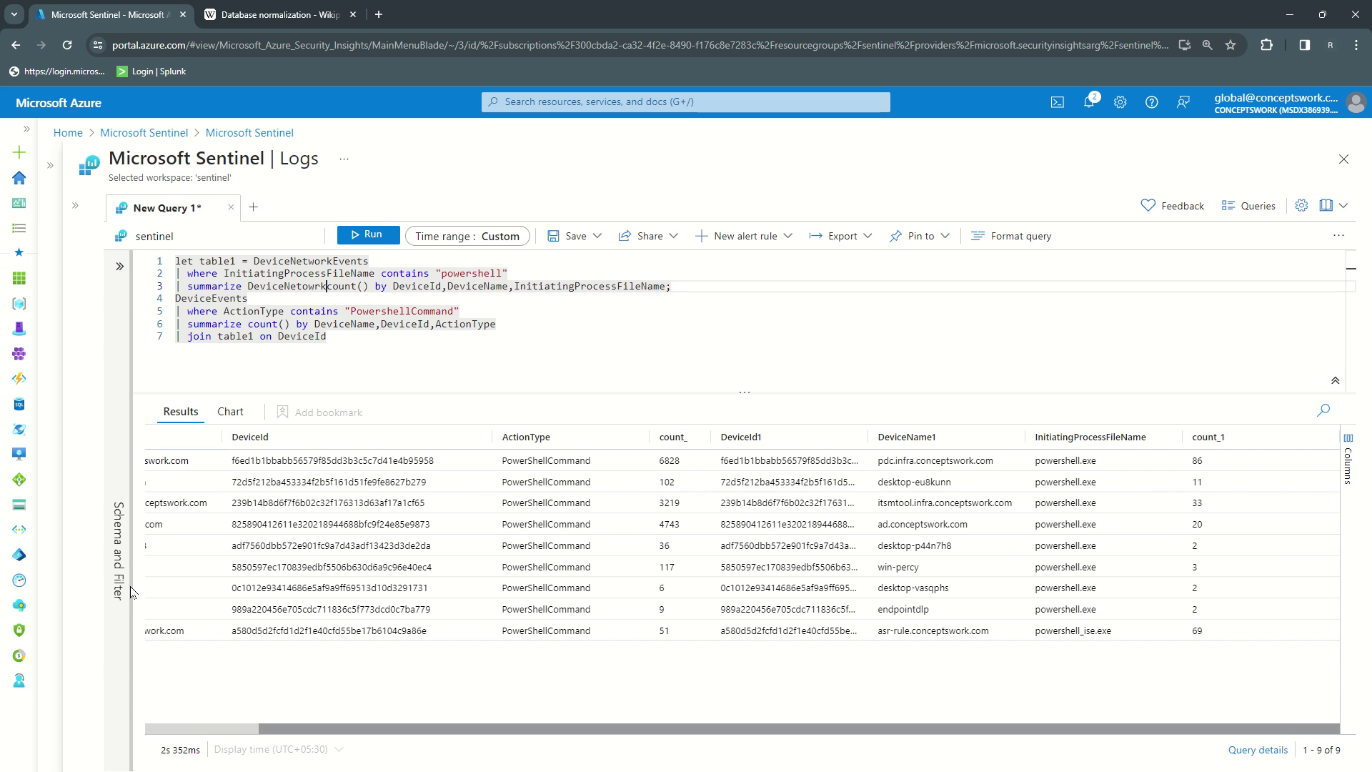
pyautogui.write('rkEvent ')
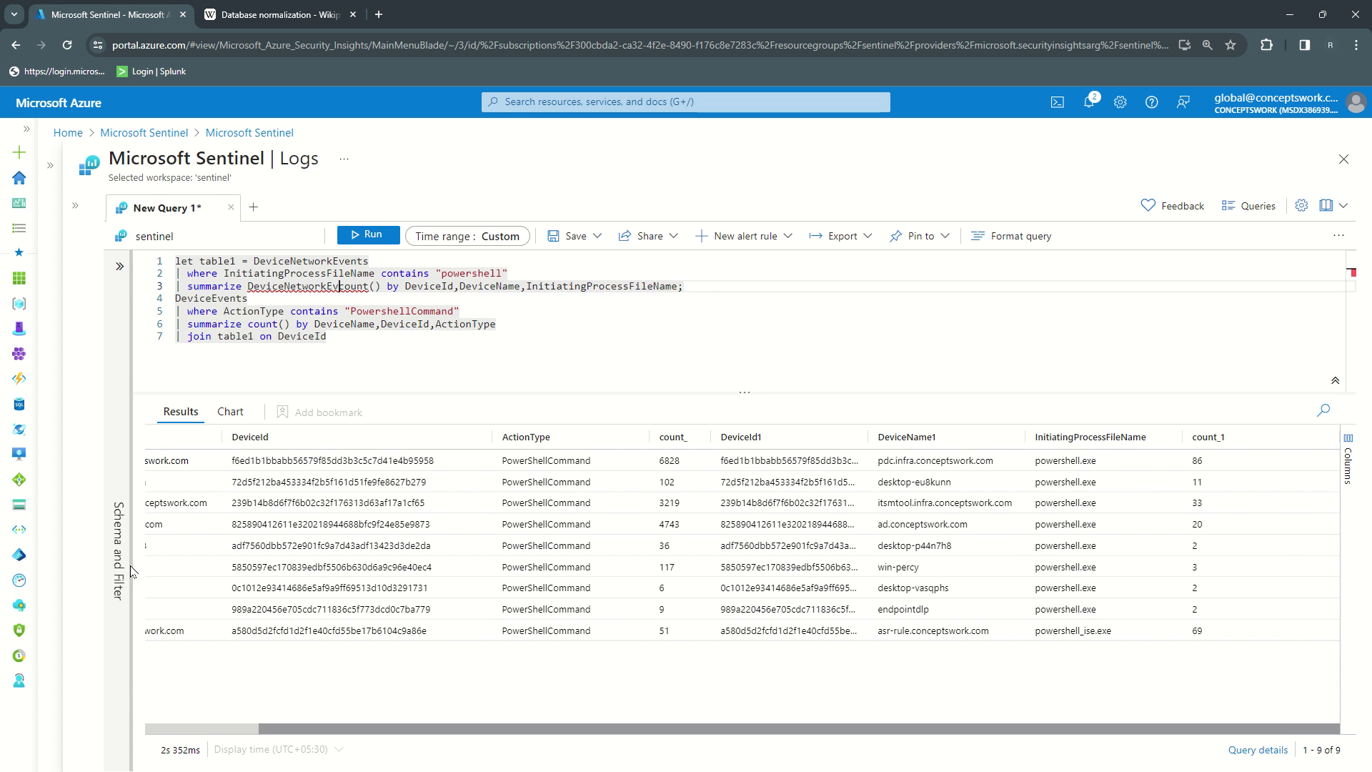
pyautogui.write('=')
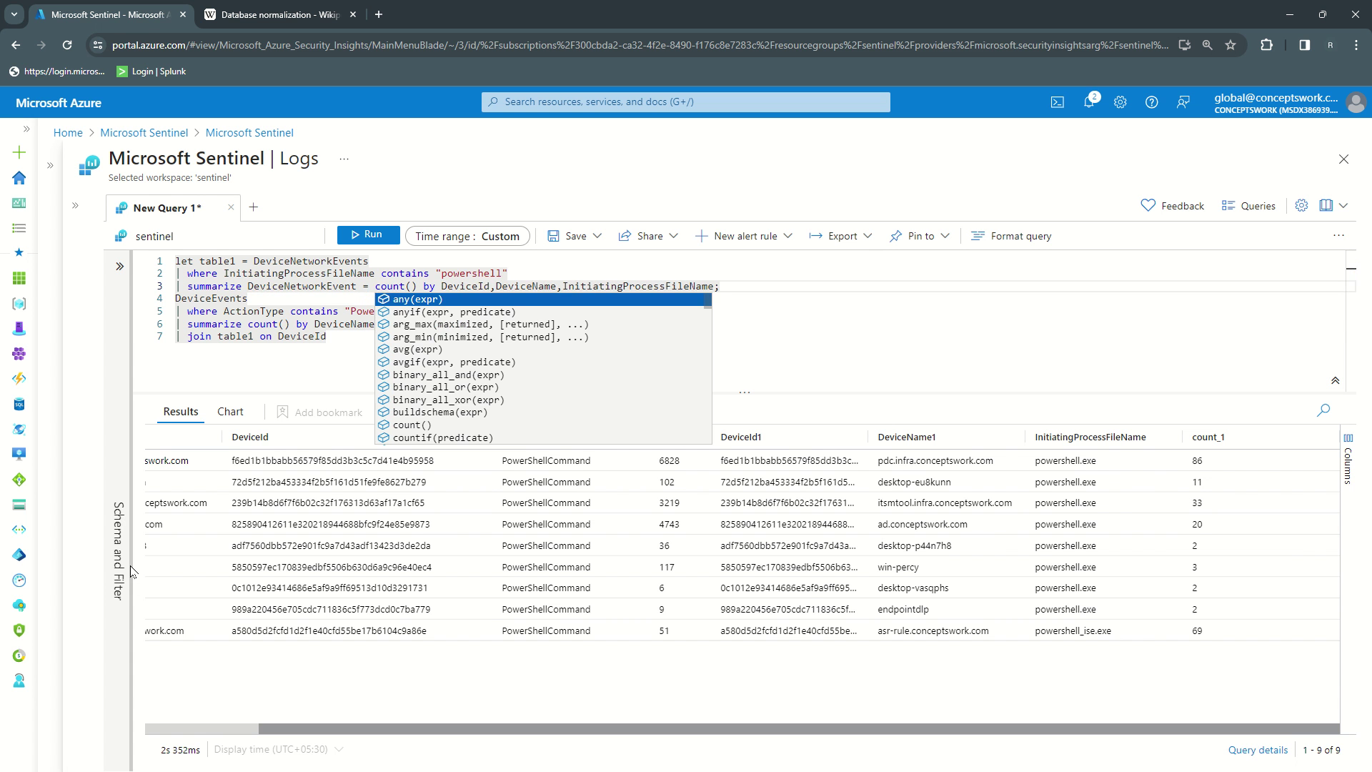
pyautogui.doubleClick(287, 288)
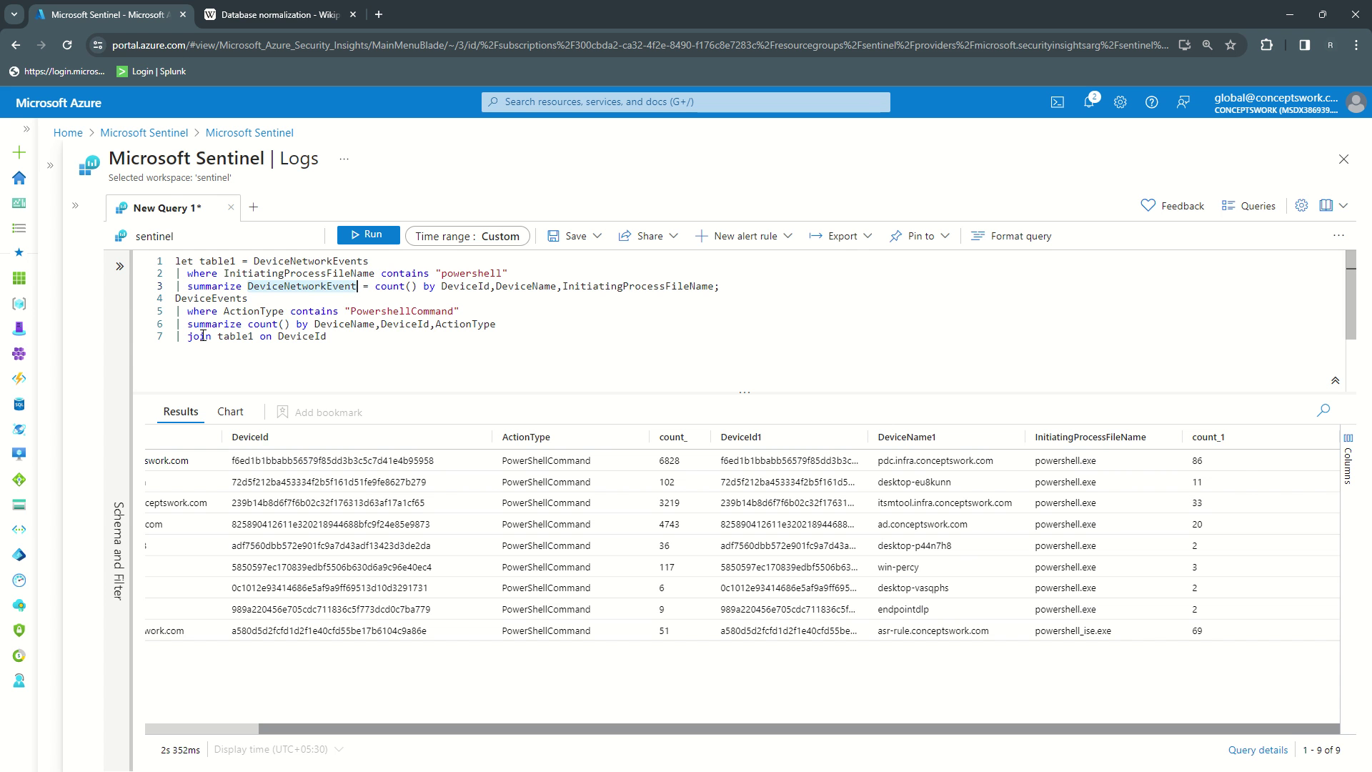
# Step: Name line 6's count DeviceEventCount, rerun, and scroll across both renamed counts
pyautogui.click(244, 324)
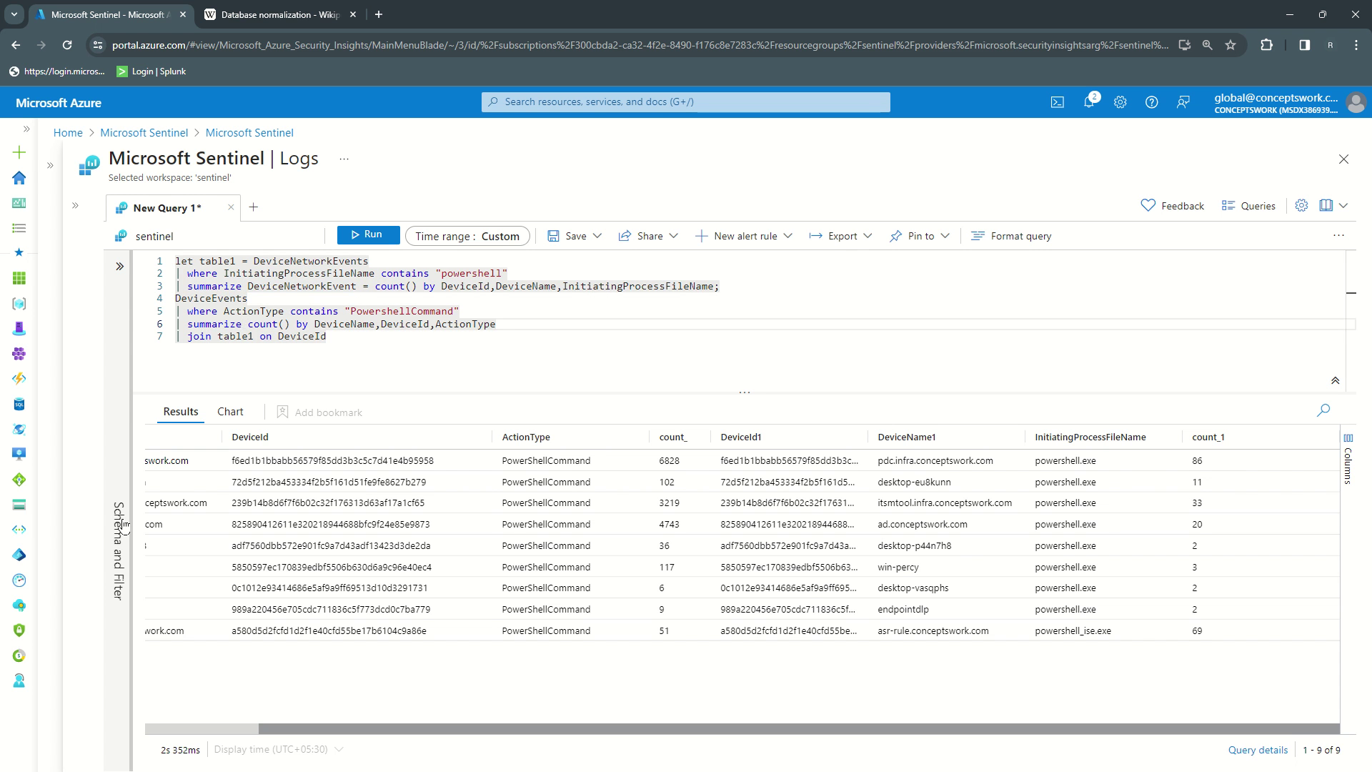
pyautogui.write('DeviceE')
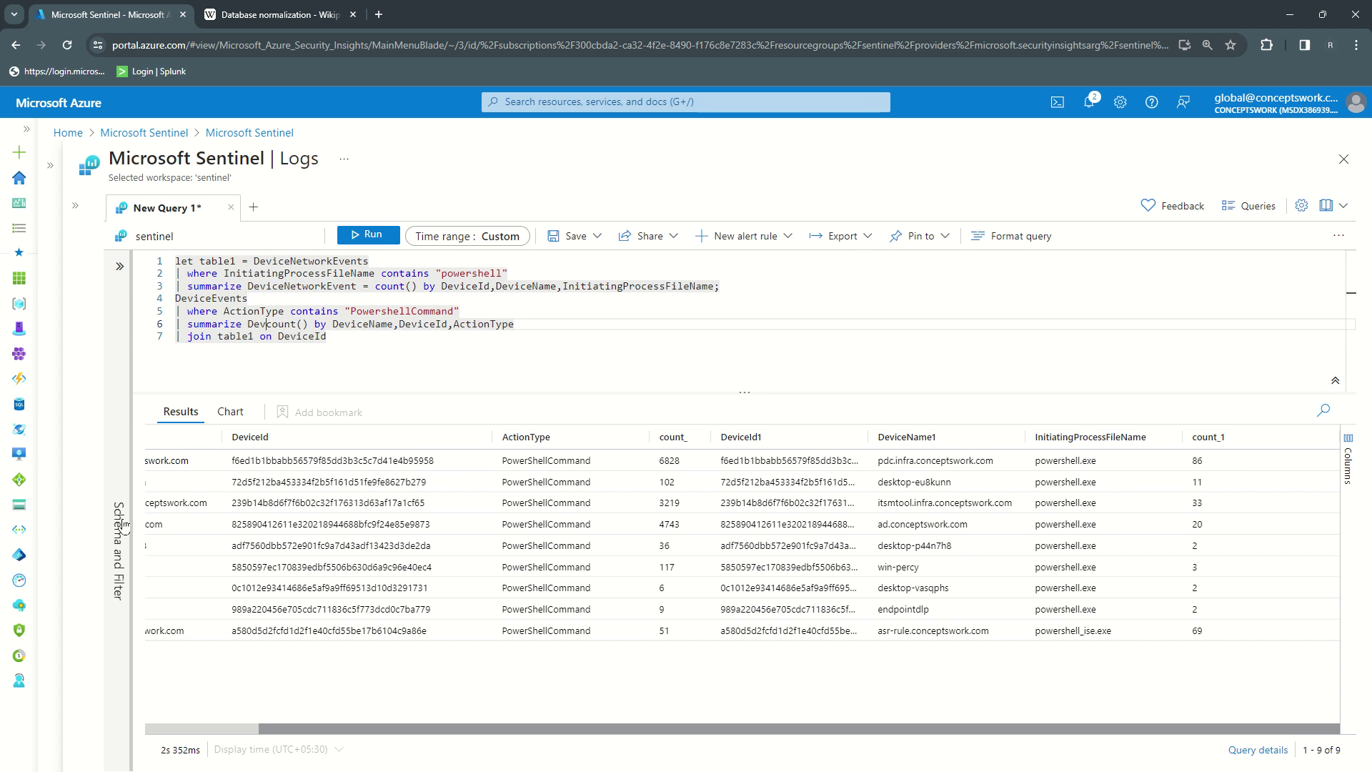
pyautogui.write('vent')
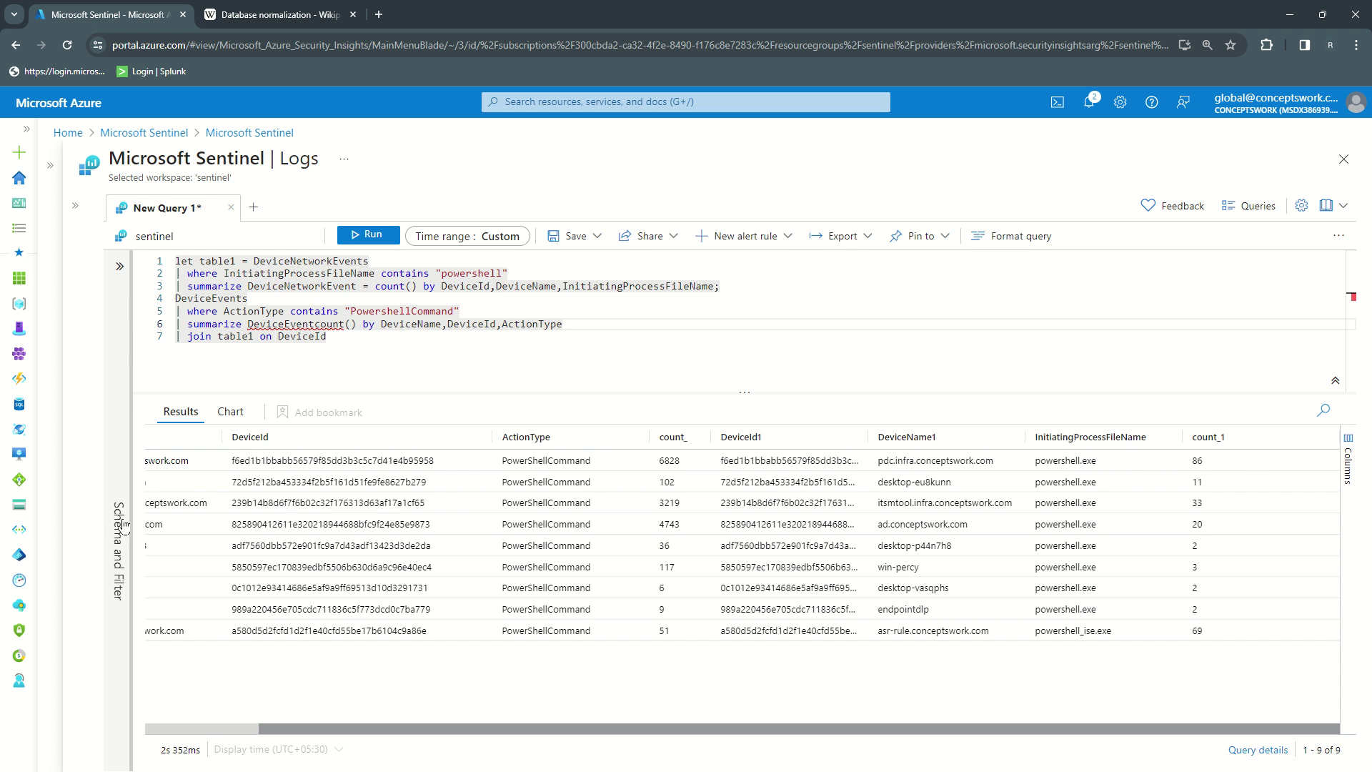
pyautogui.write('Count =')
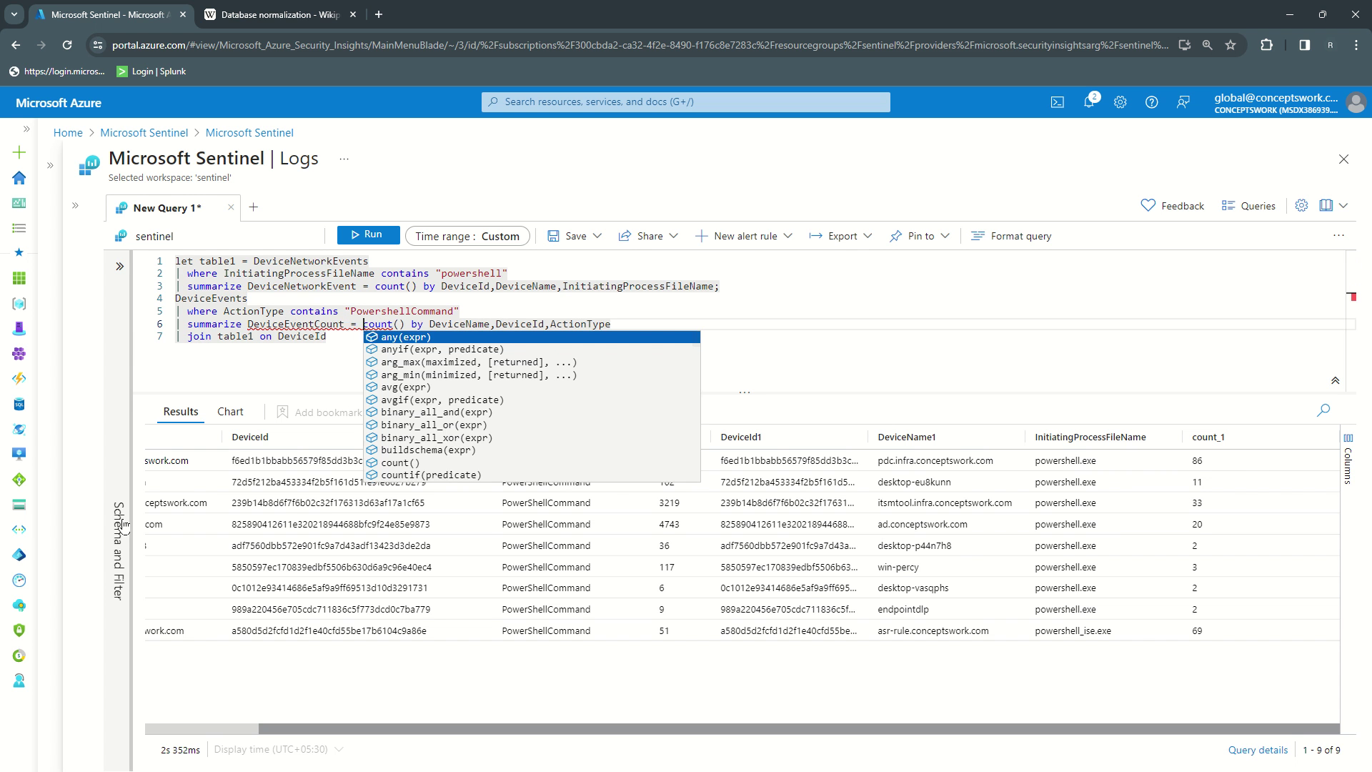
pyautogui.click(371, 235)
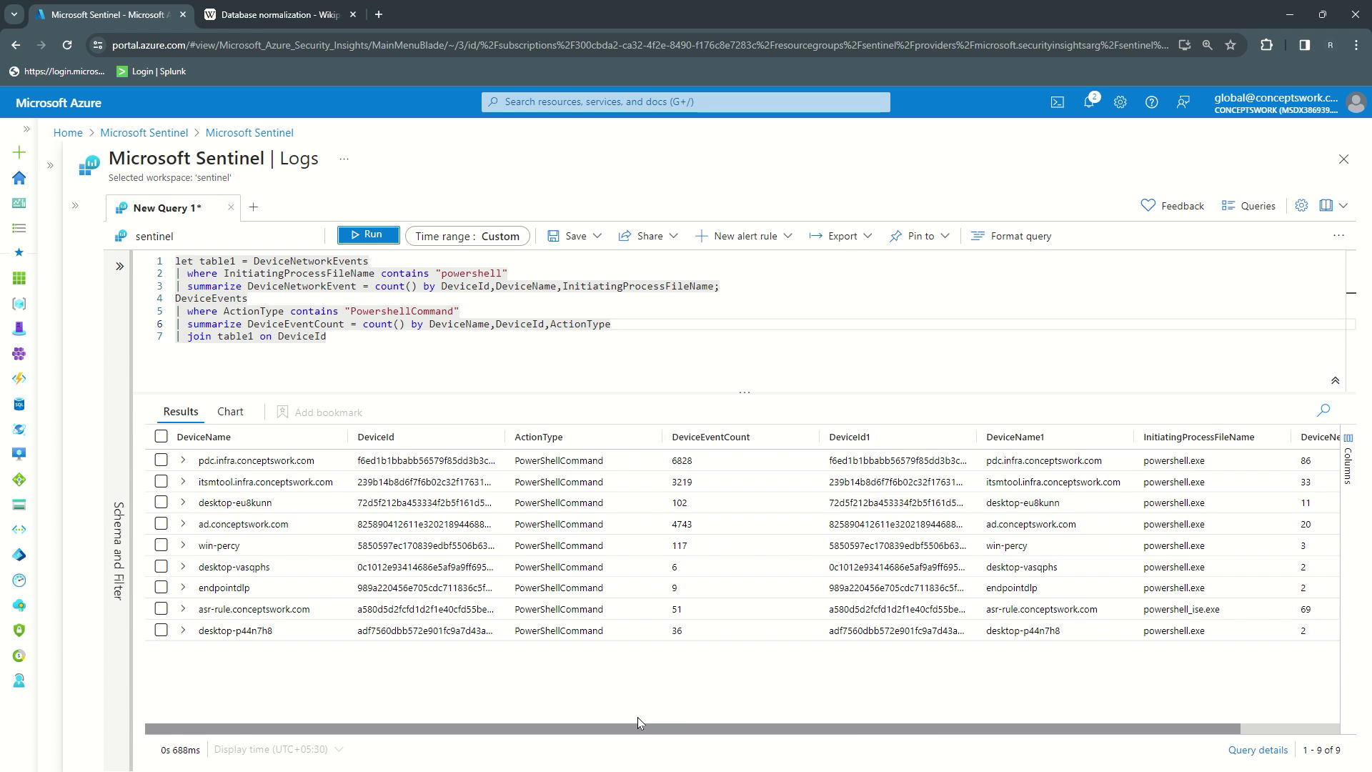
pyautogui.moveTo(639, 729); pyautogui.dragTo(922, 733)
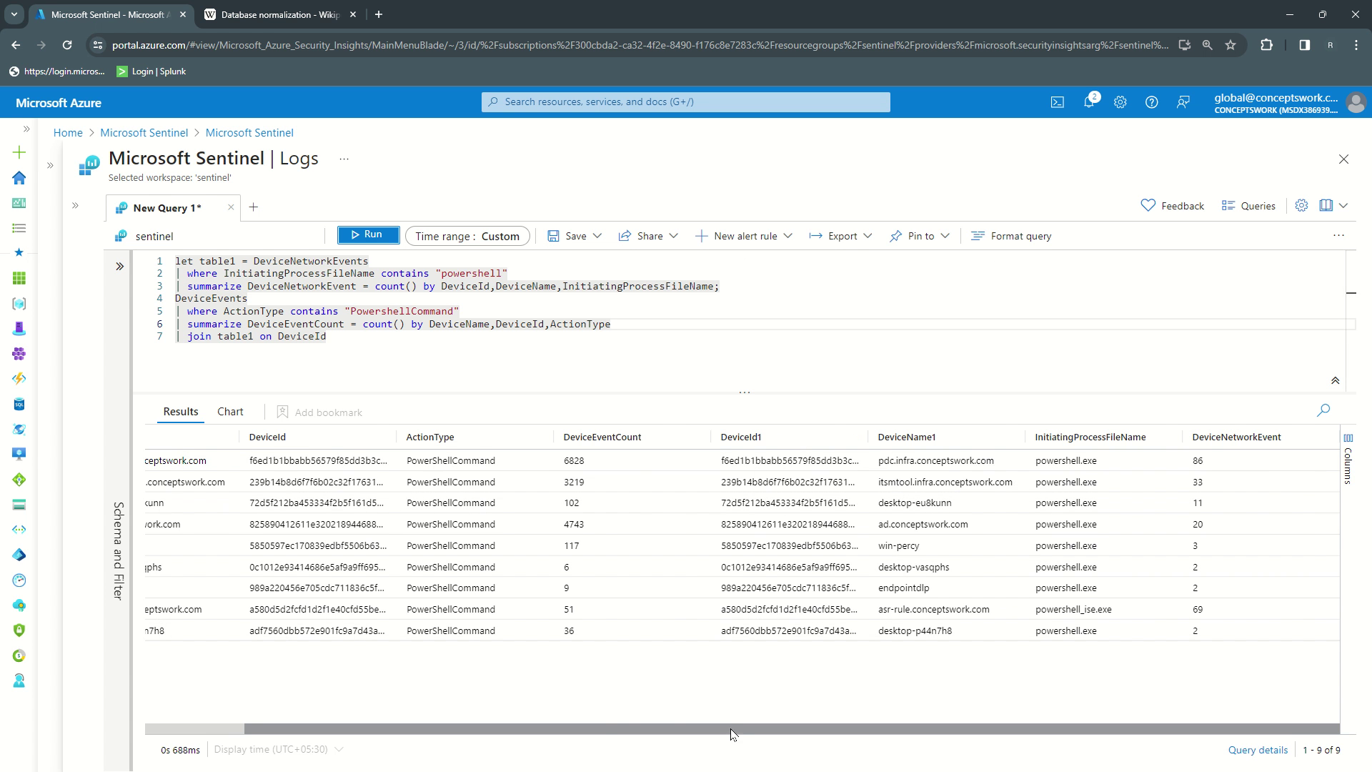
pyautogui.moveTo(732, 734); pyautogui.dragTo(600, 723)
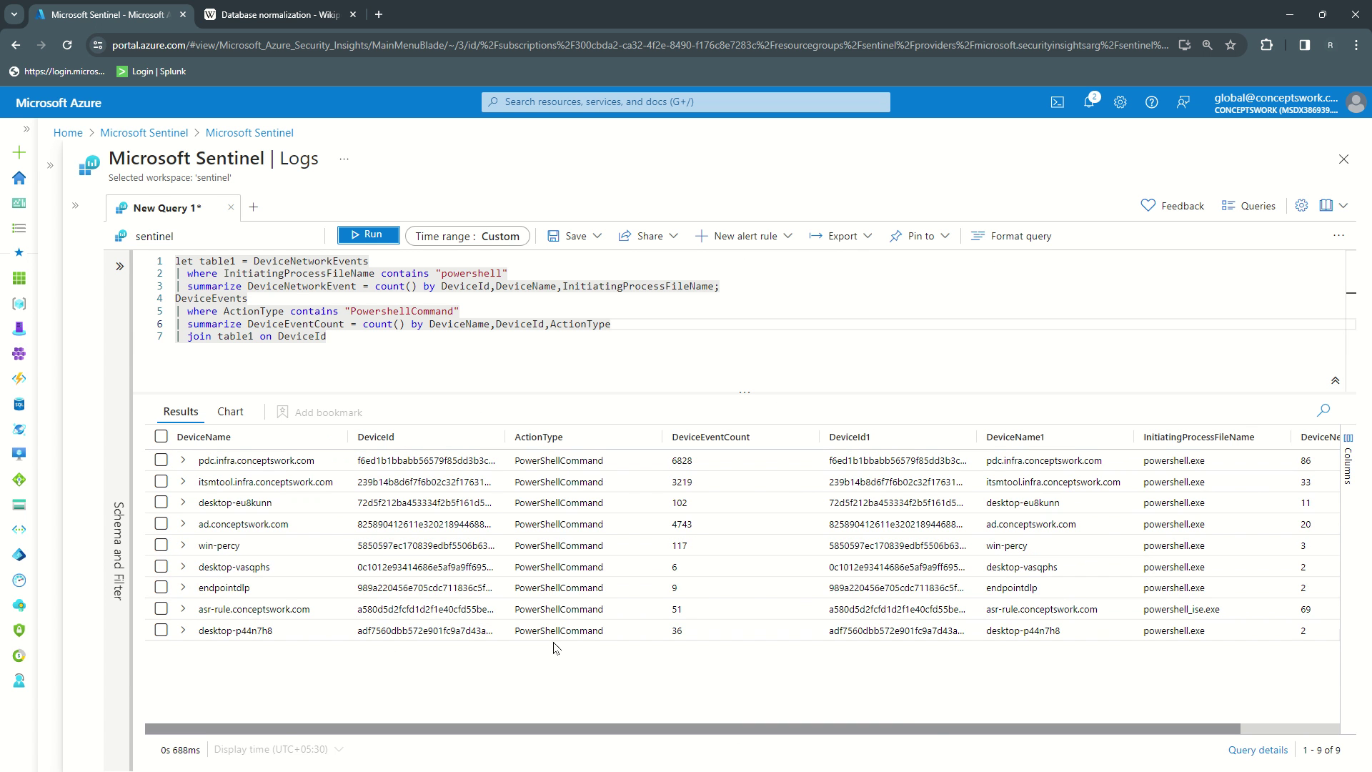
# Step: Append '| project-away DeviceName1,DeviceId1' and run, leaving six columns for 9 devices
pyautogui.click(365, 337)
pyautogui.press('Return')
pyautogui.write('| ')
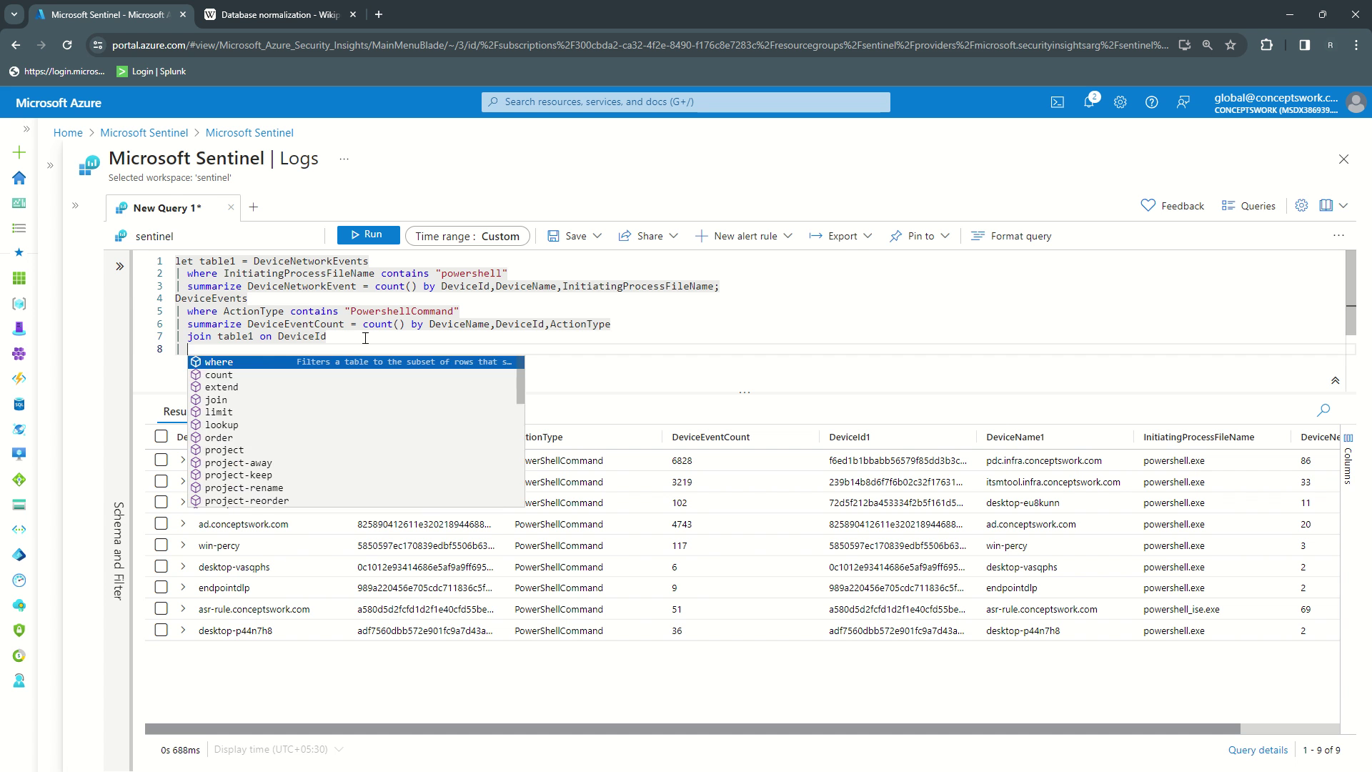
pyautogui.write('project-a')
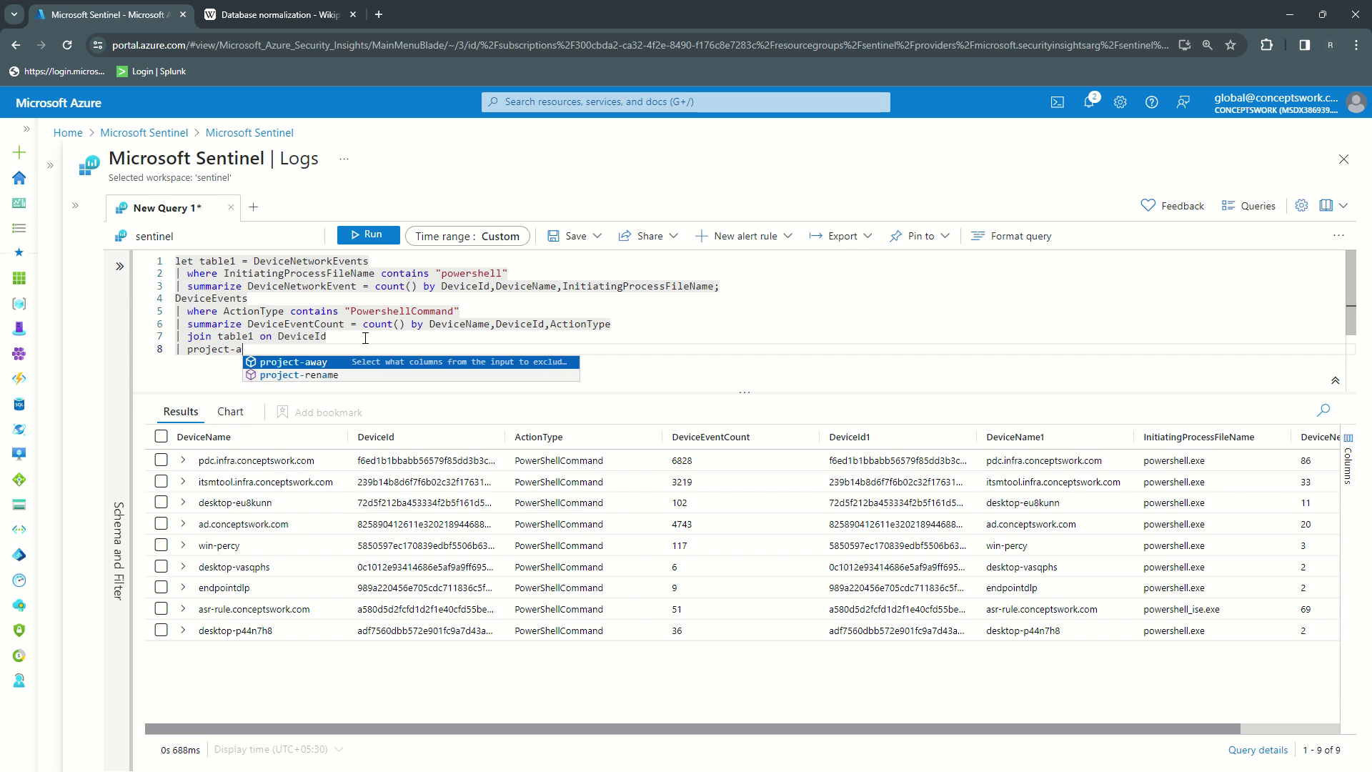
pyautogui.press('Tab')
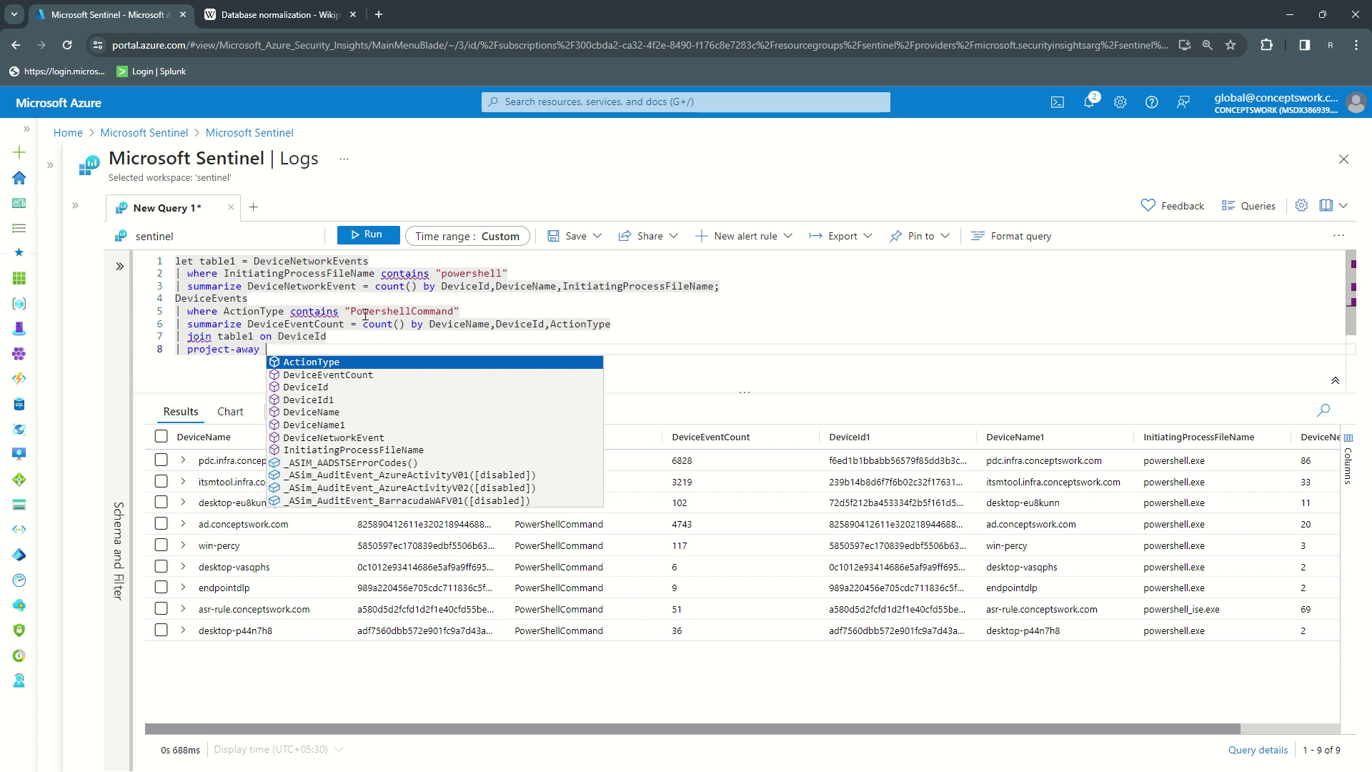
pyautogui.write('Dev')
pyautogui.press('Down')
pyautogui.press('Down')
pyautogui.press('Down')
pyautogui.press('Down')
pyautogui.press('Tab')
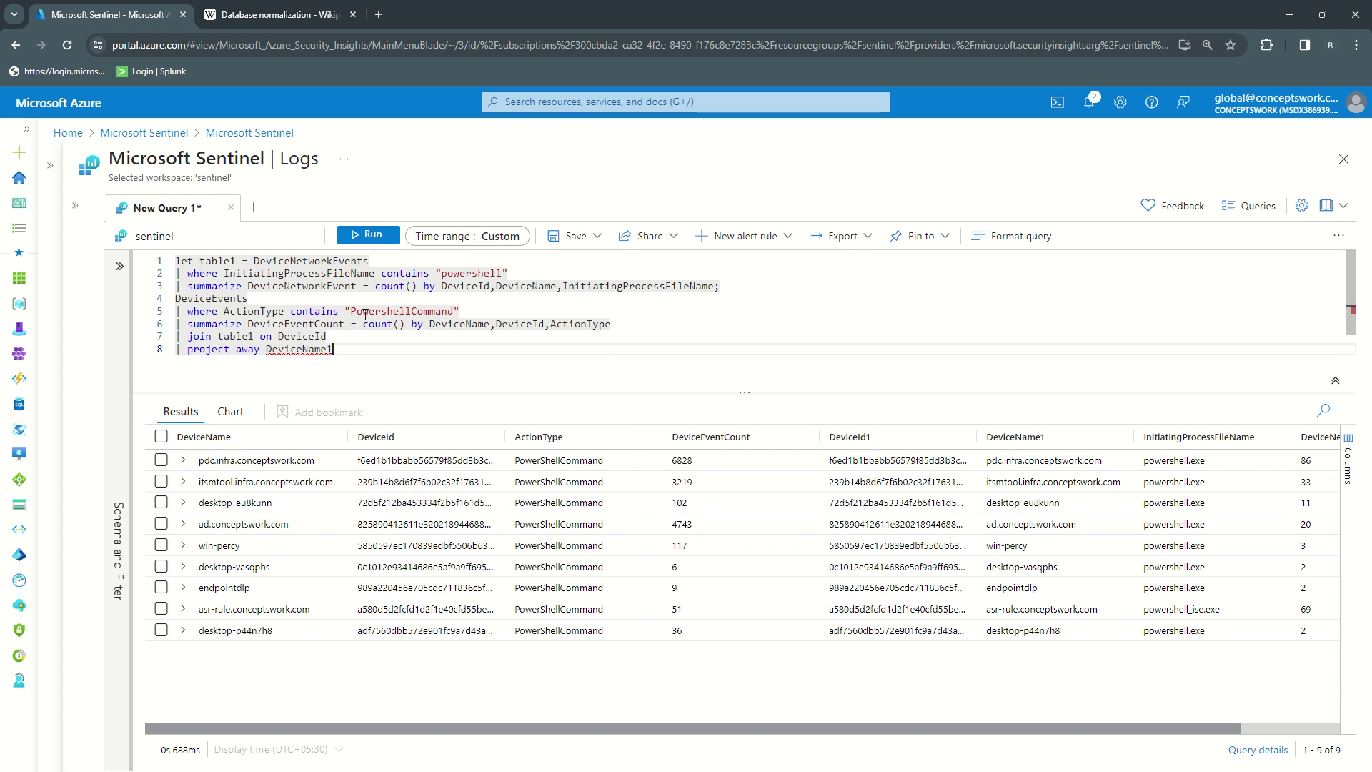
pyautogui.write(',Devic')
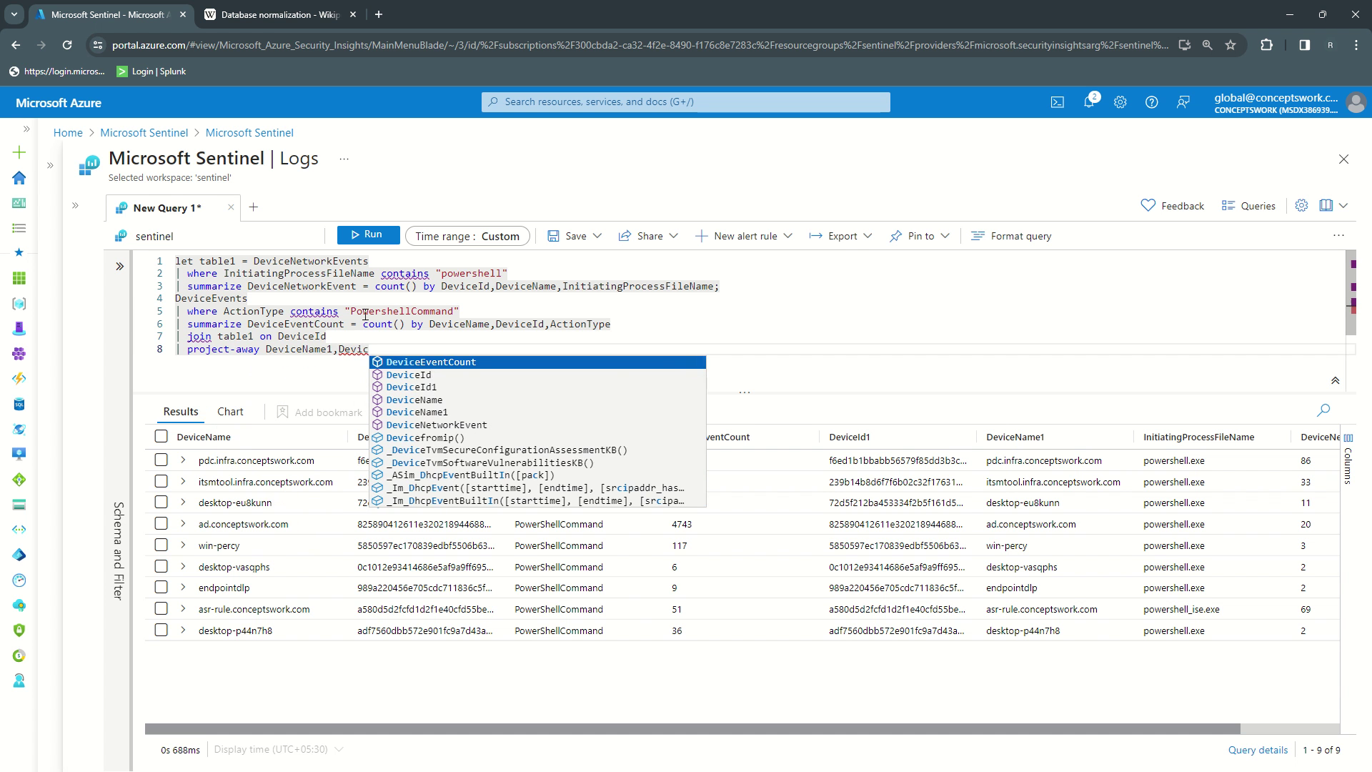
pyautogui.press('Down')
pyautogui.press('Down')
pyautogui.press('Tab')
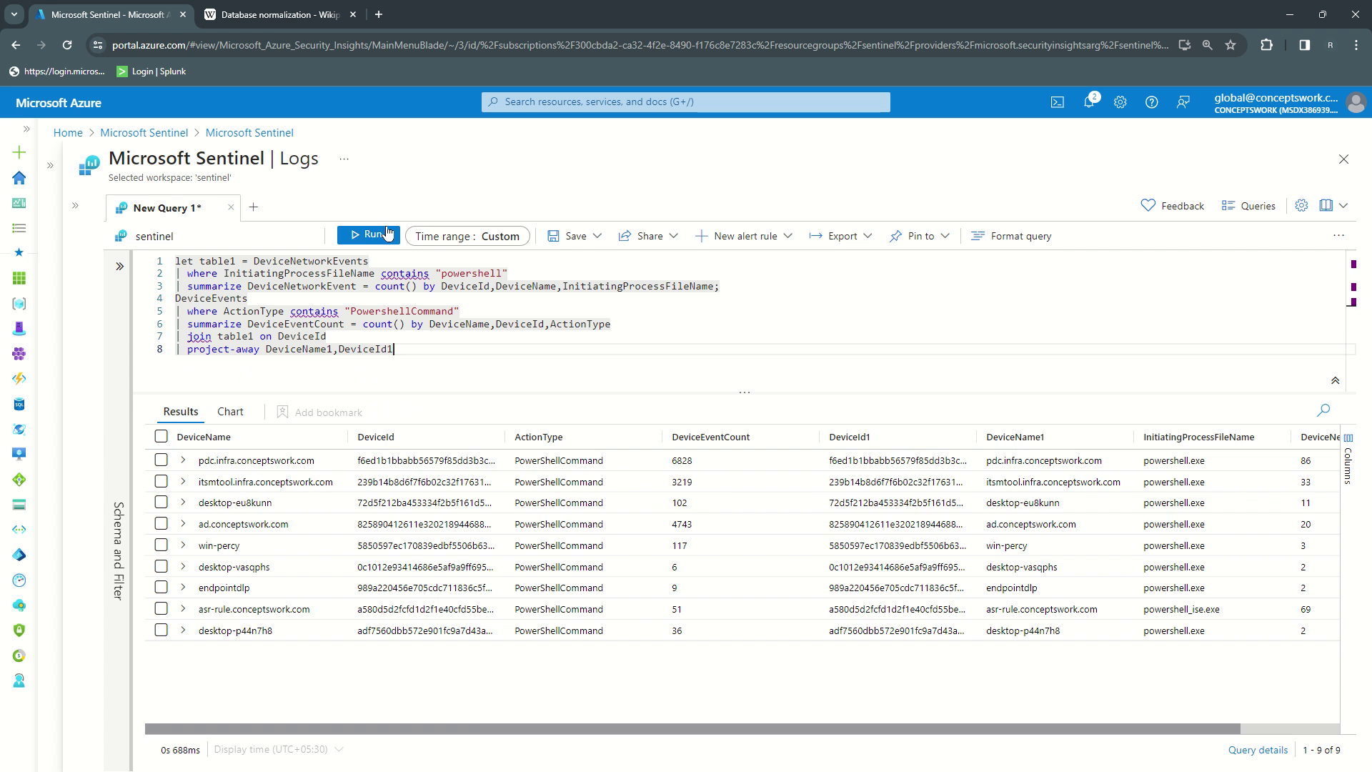
pyautogui.click(387, 234)
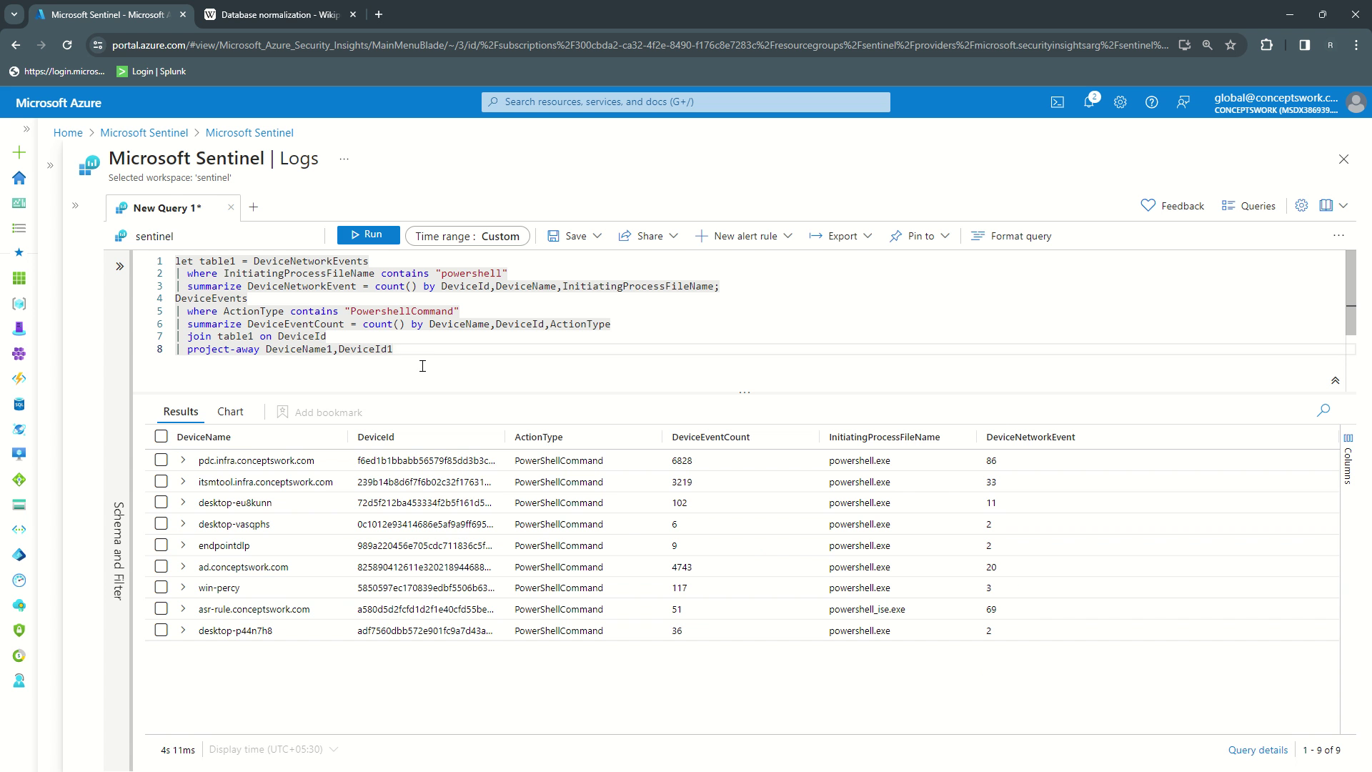
# Step: Add a '| where DeviceEventCount >= 50' filter line and run it
pyautogui.press('Return')
pyautogui.write('| su')
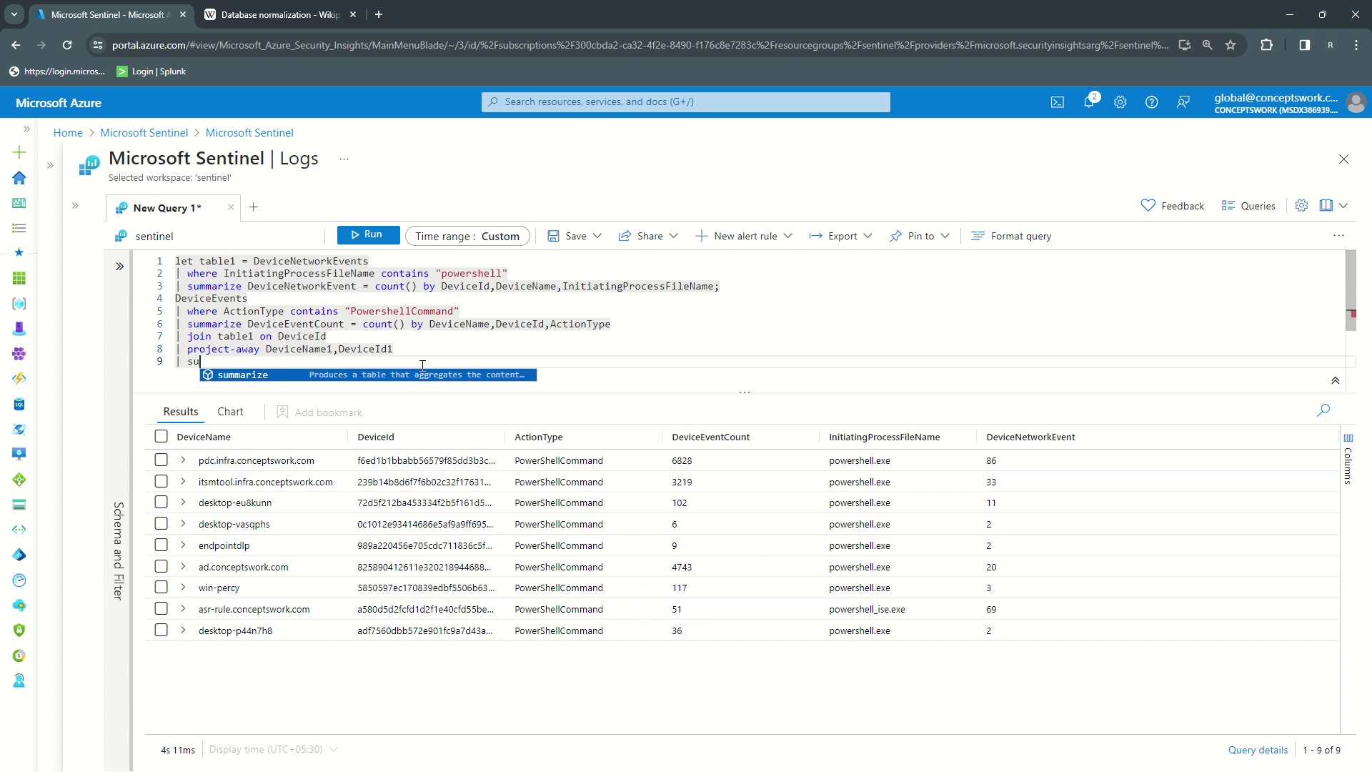
pyautogui.press('Tab')
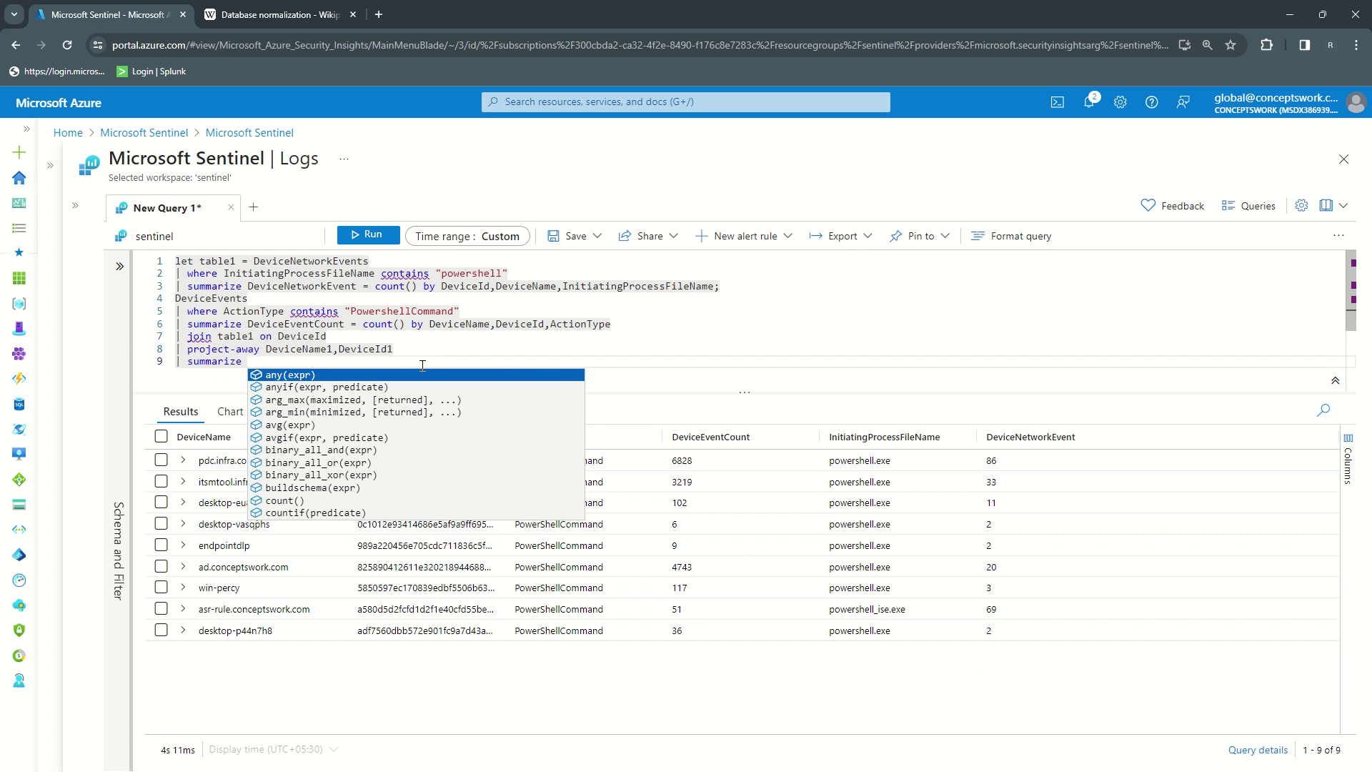
pyautogui.press('BackSpace')
pyautogui.press('BackSpace')
pyautogui.press('BackSpace')
pyautogui.press('BackSpace')
pyautogui.press('BackSpace')
pyautogui.press('BackSpace')
pyautogui.press('BackSpace')
pyautogui.press('BackSpace')
pyautogui.press('BackSpace')
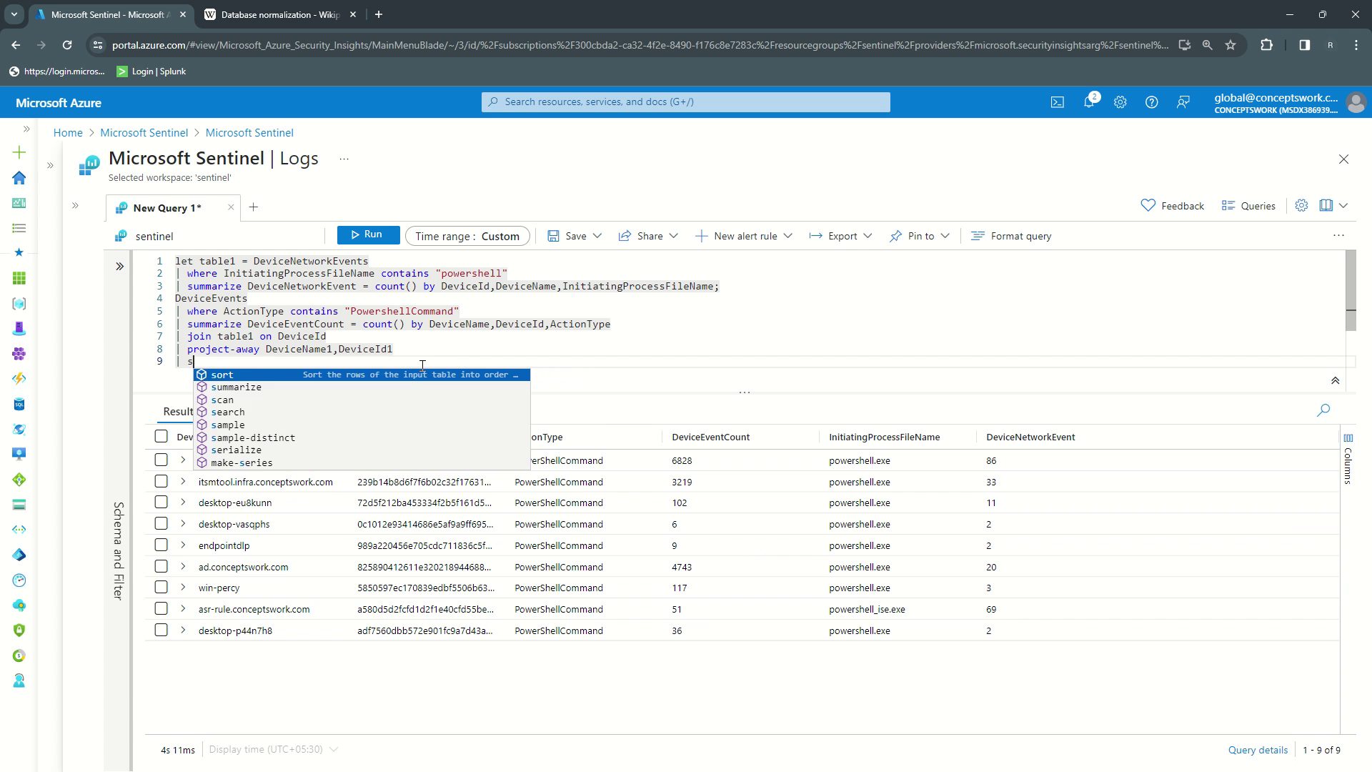
pyautogui.press('BackSpace')
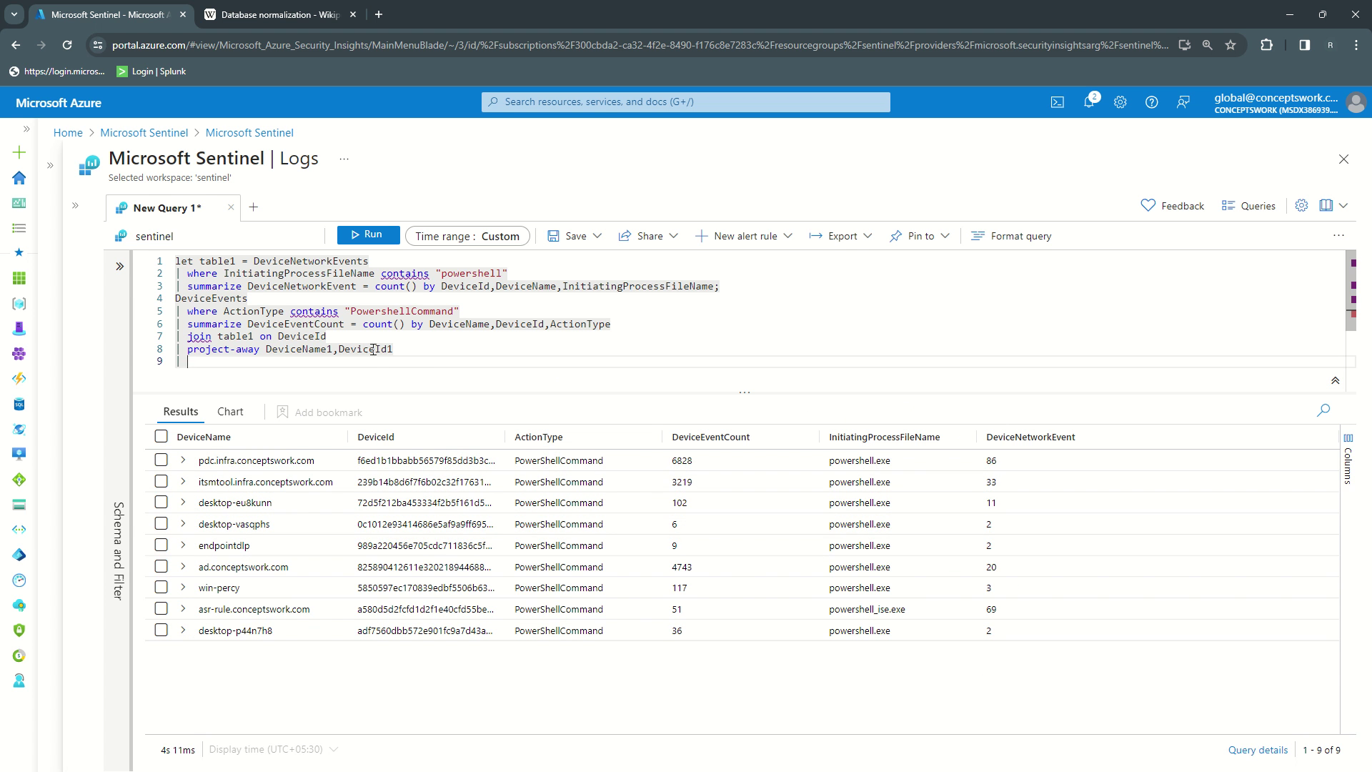
pyautogui.write('wh')
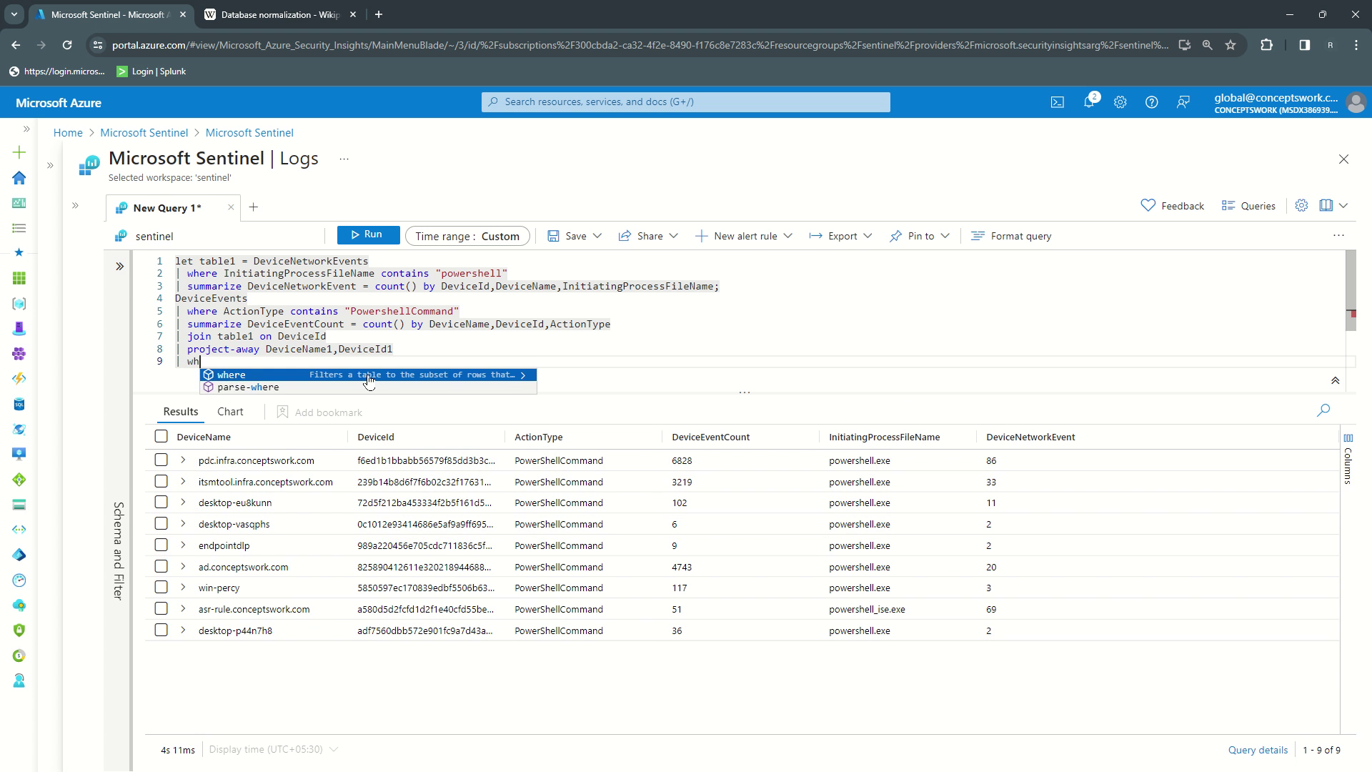
pyautogui.write('ere De')
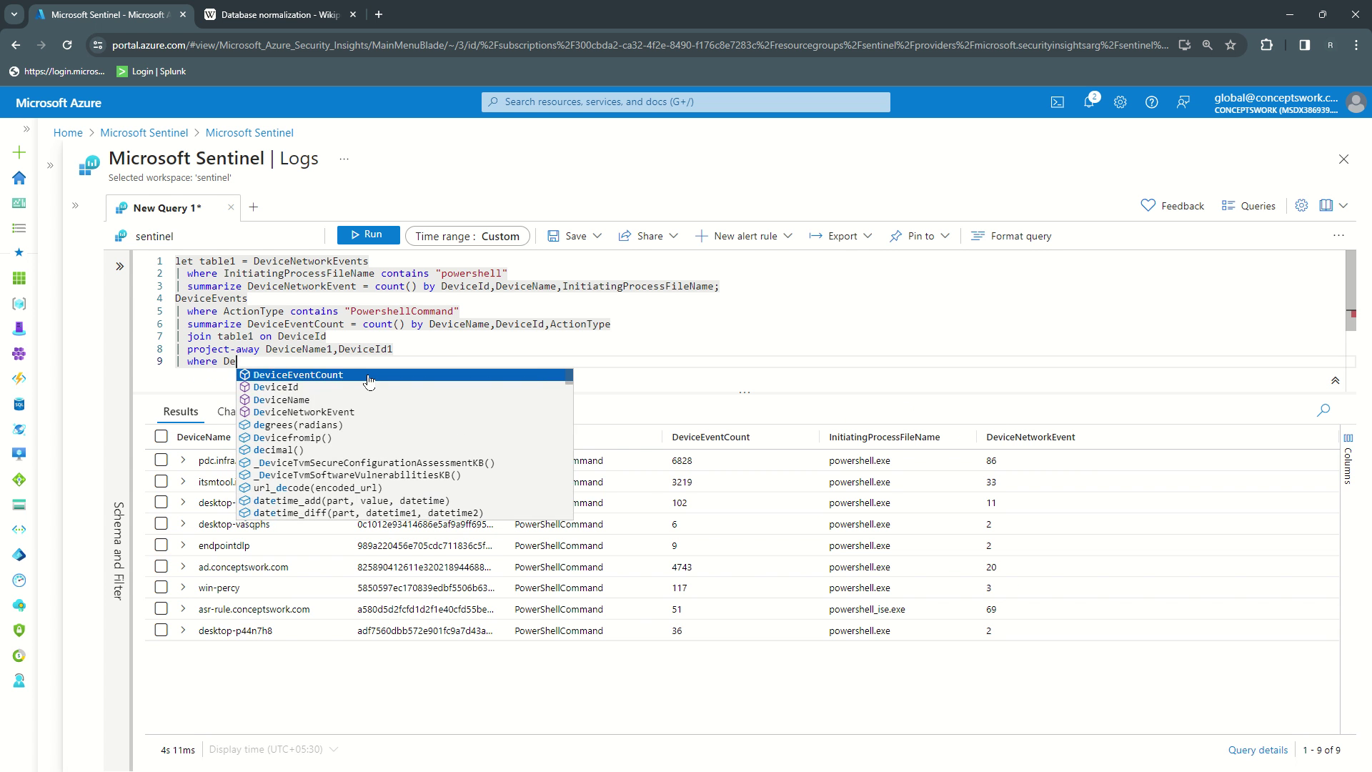
pyautogui.press('Tab')
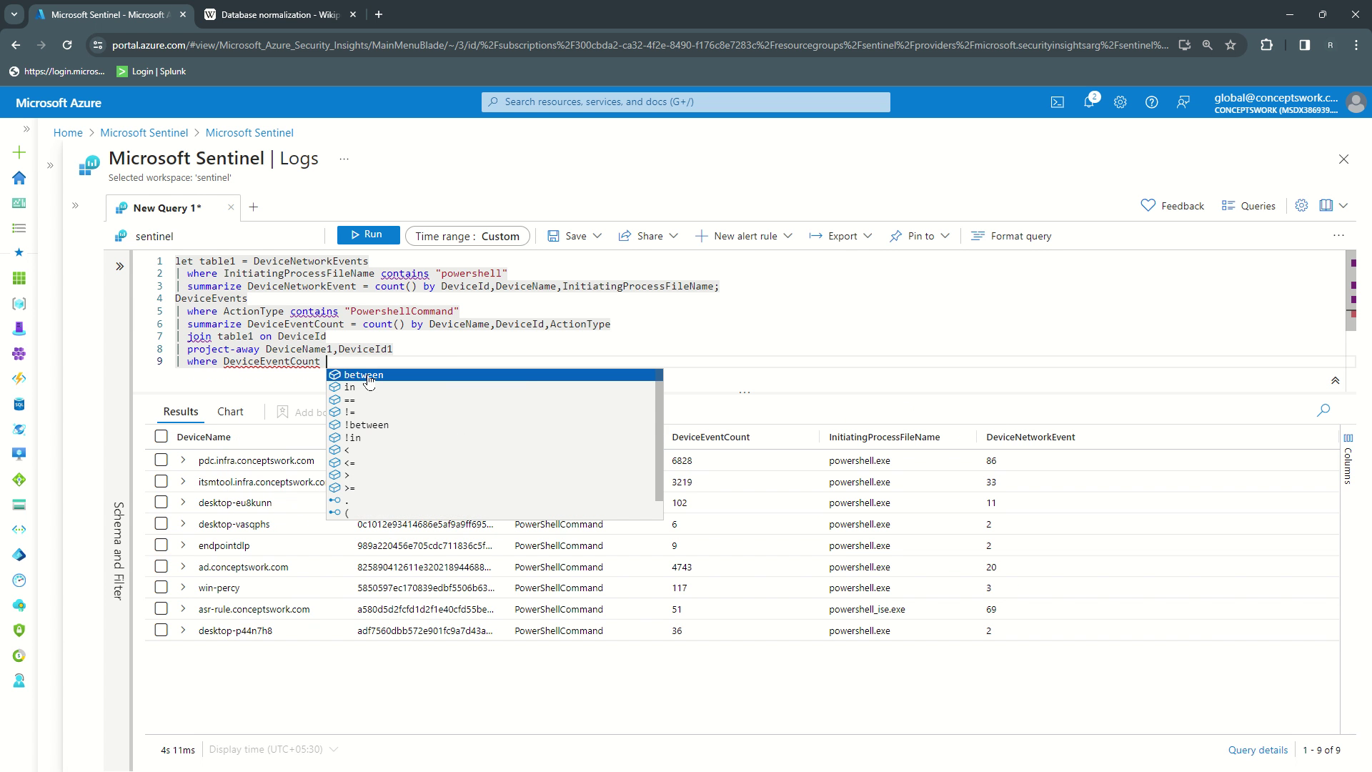
pyautogui.write('>')
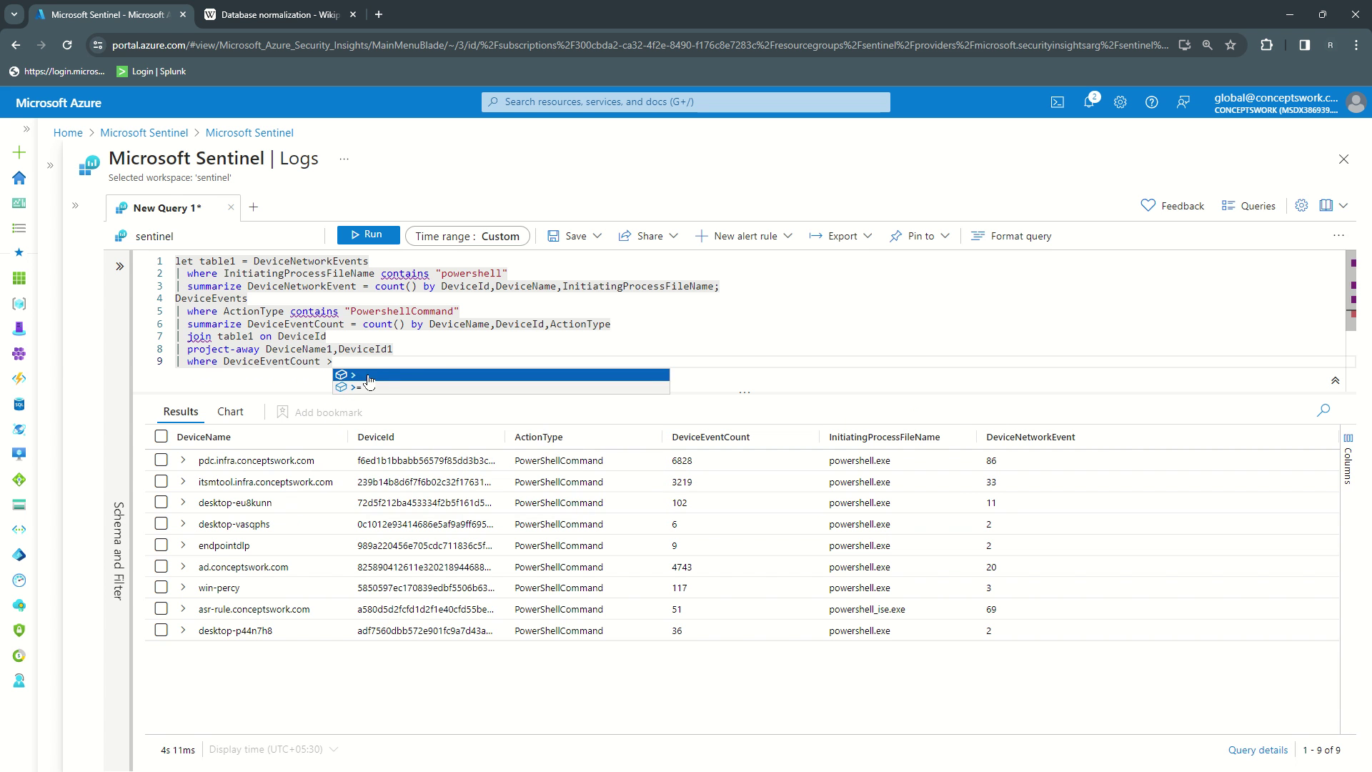
pyautogui.write('= ')
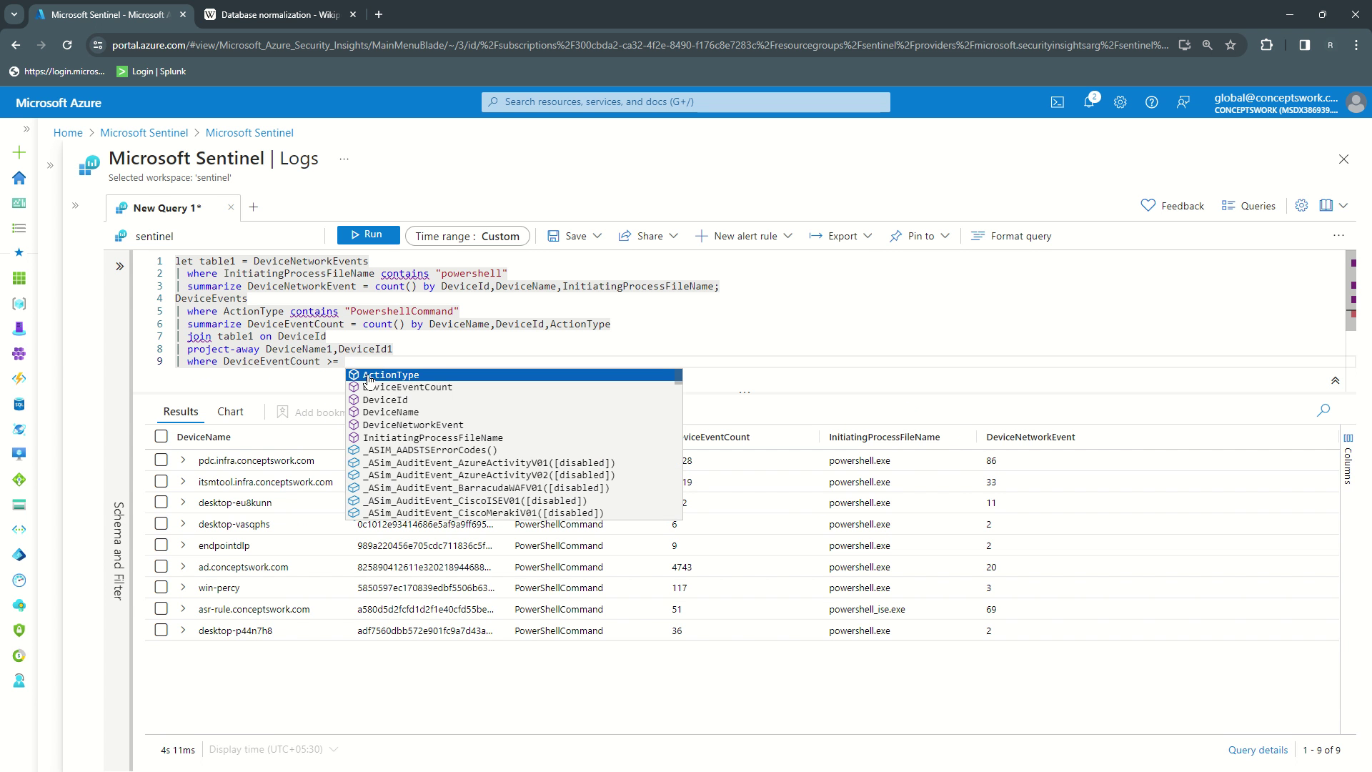
pyautogui.write('50')
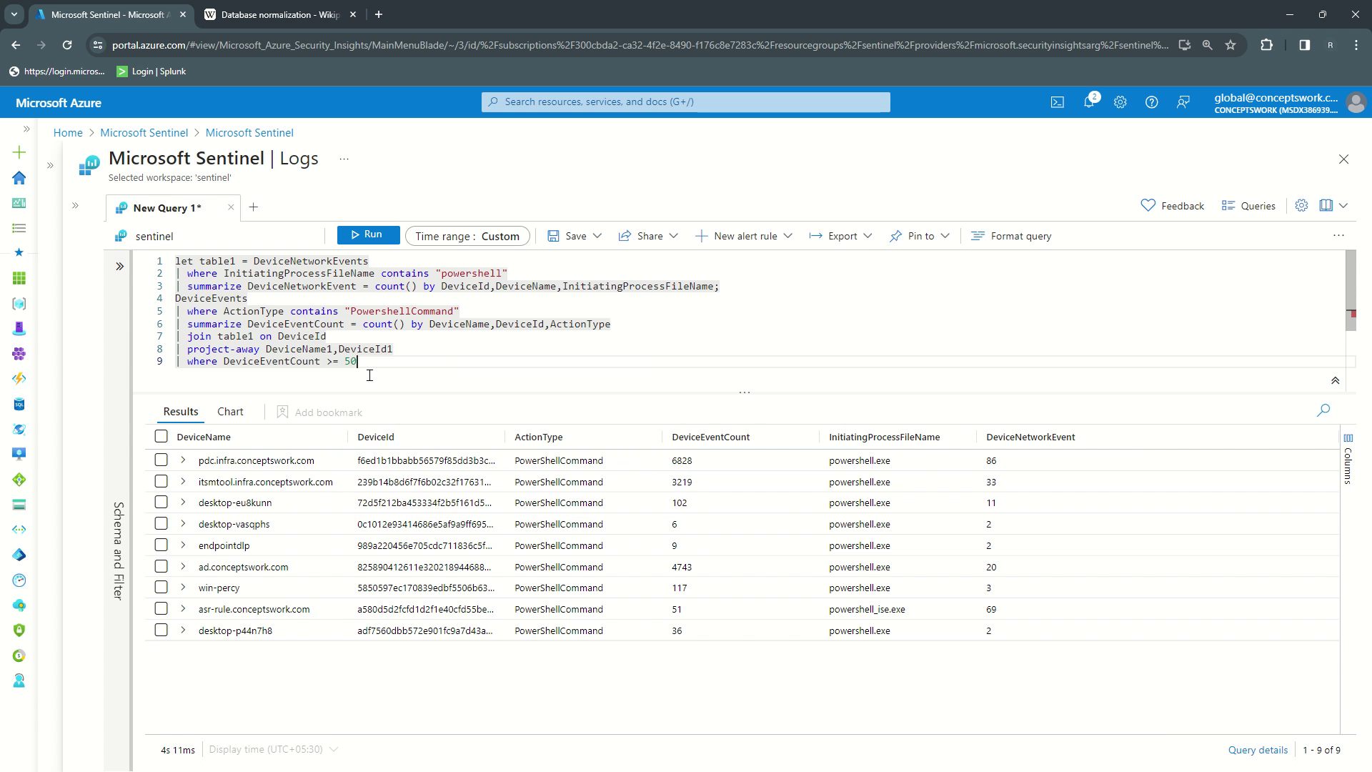
pyautogui.click(363, 236)
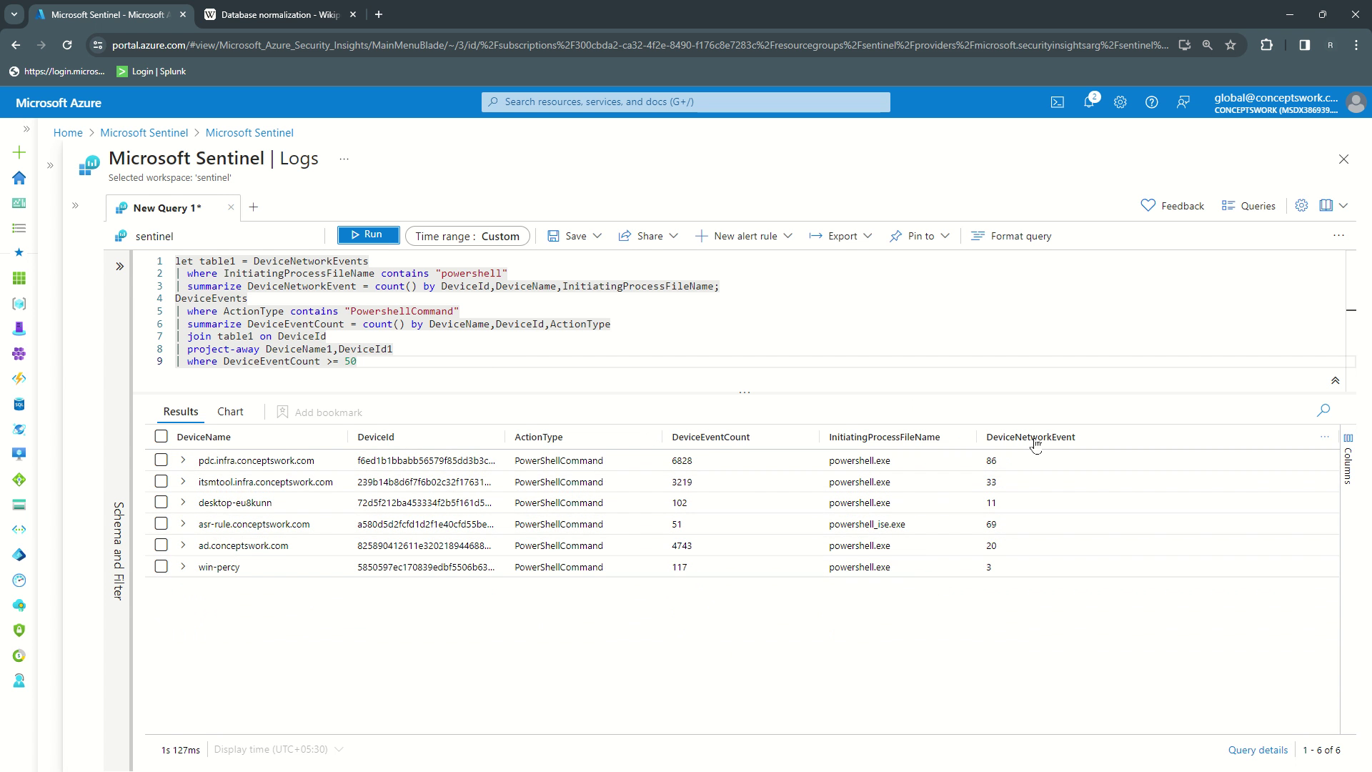
# Step: Switch the filter column to DeviceNetworkEvent and rerun the query
pyautogui.doubleClick(279, 361)
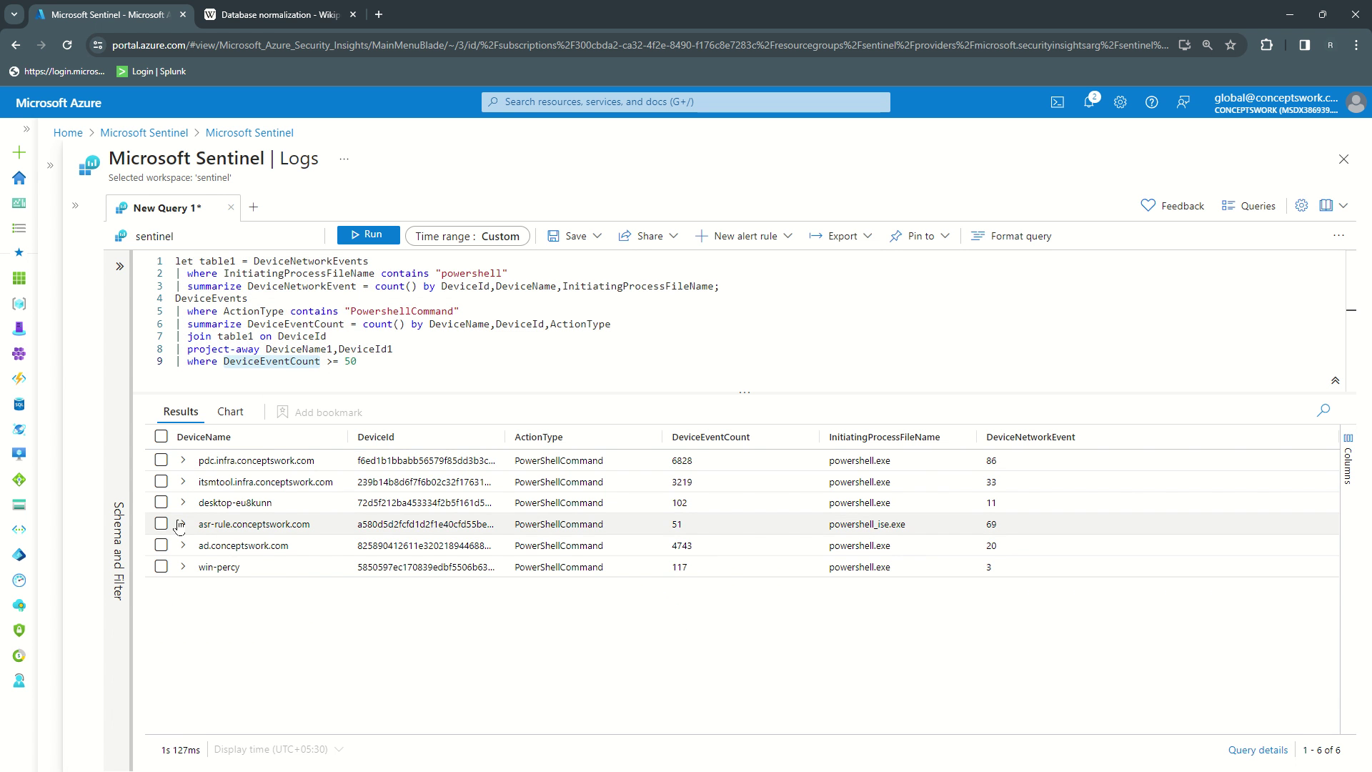
pyautogui.write('Dev')
pyautogui.press('Down')
pyautogui.press('Down')
pyautogui.press('Down')
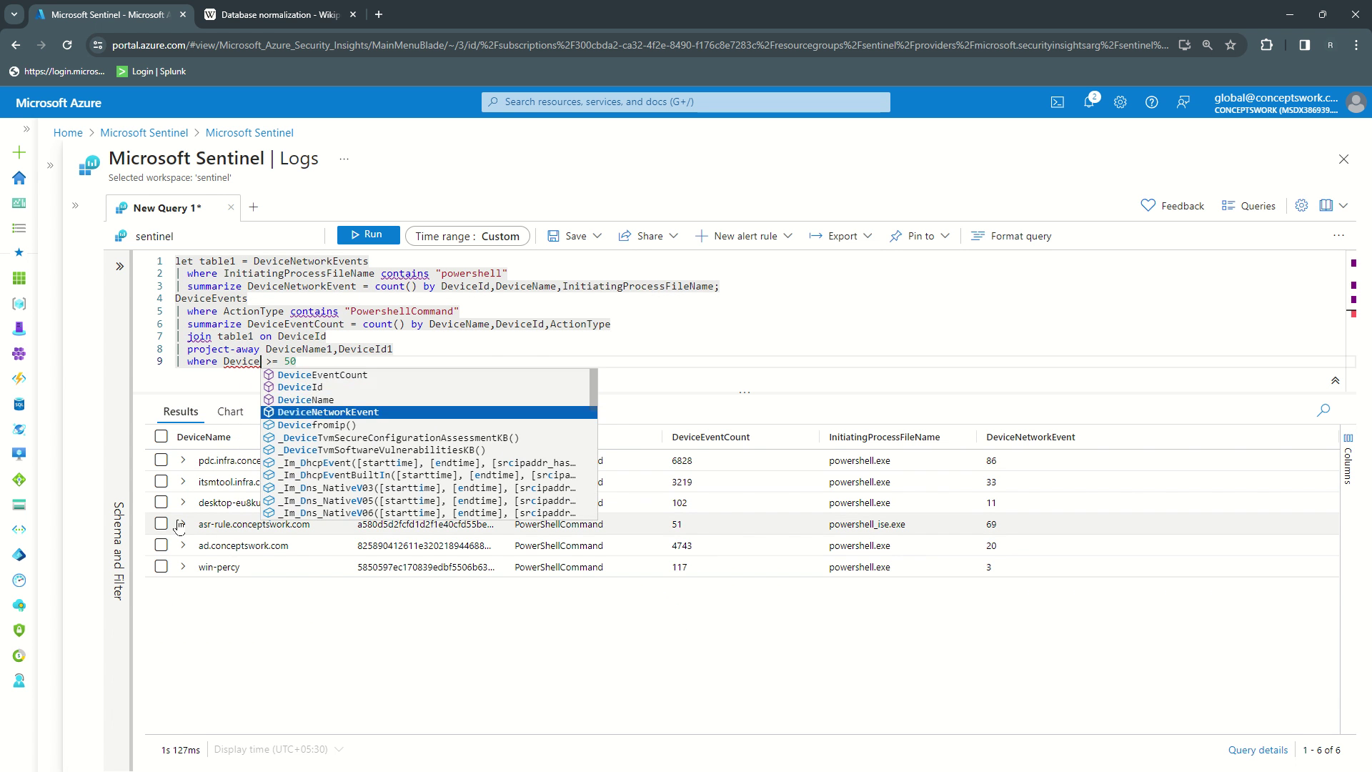
pyautogui.press('Tab')
pyautogui.hotkey('shift', 'Return')
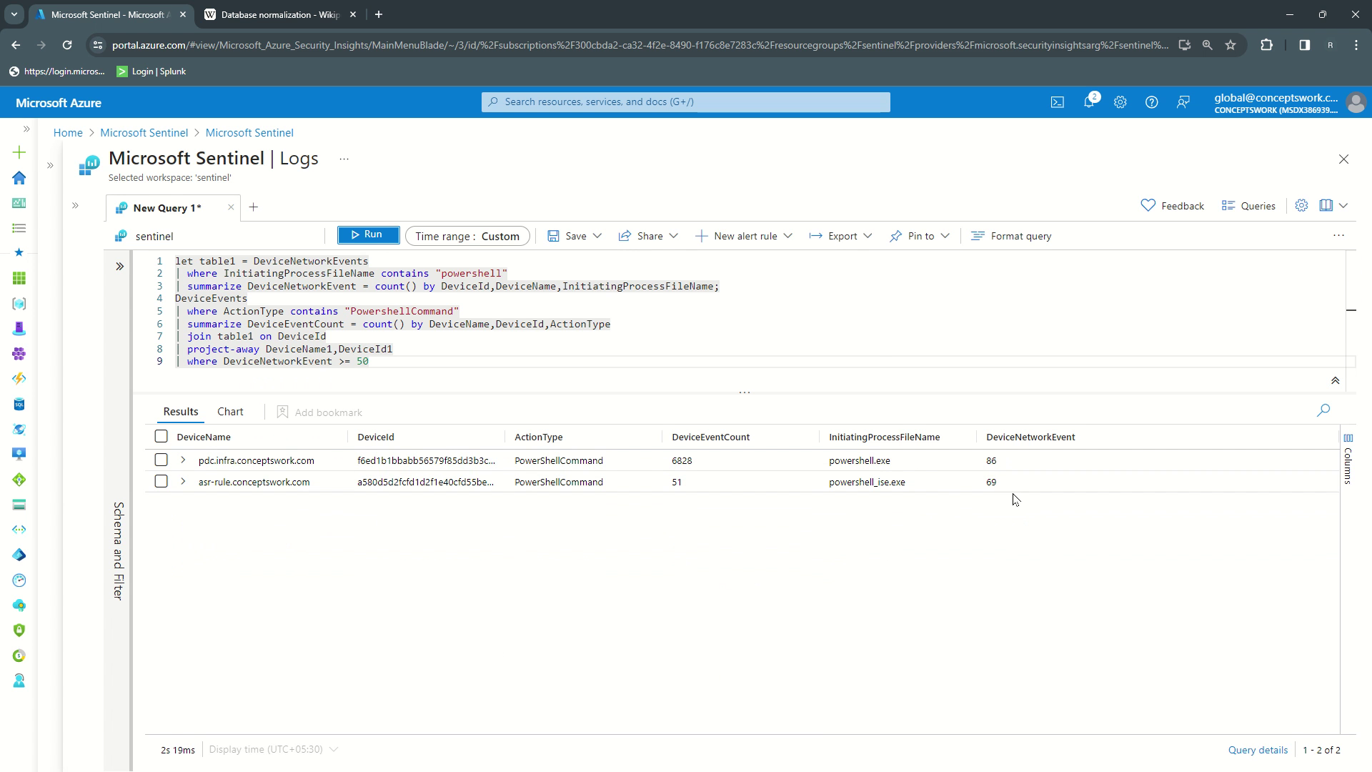
# Step: Change the comparison to DeviceNetworkEvent <= 50 and run, leaving 7 devices
pyautogui.click(347, 362)
pyautogui.press('BackSpace')
pyautogui.write('<')
pyautogui.click(372, 238)
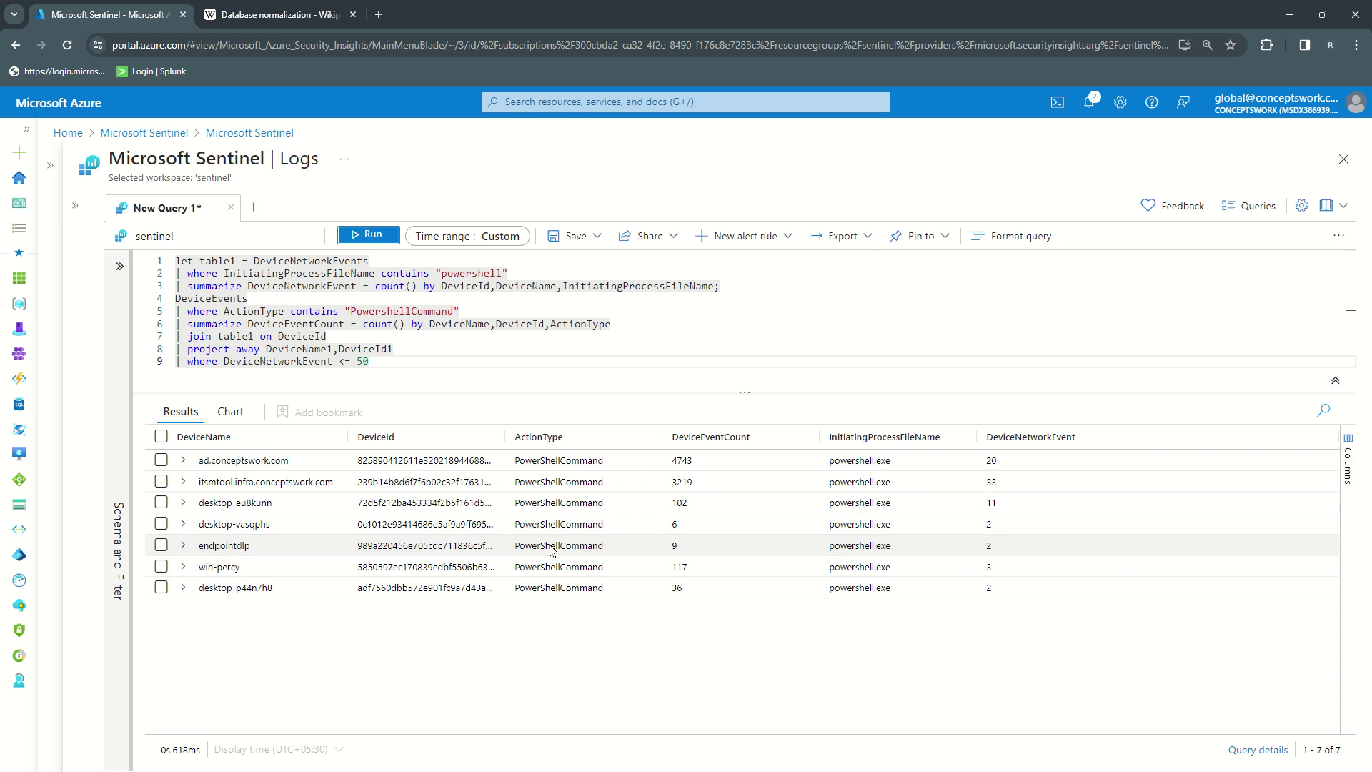